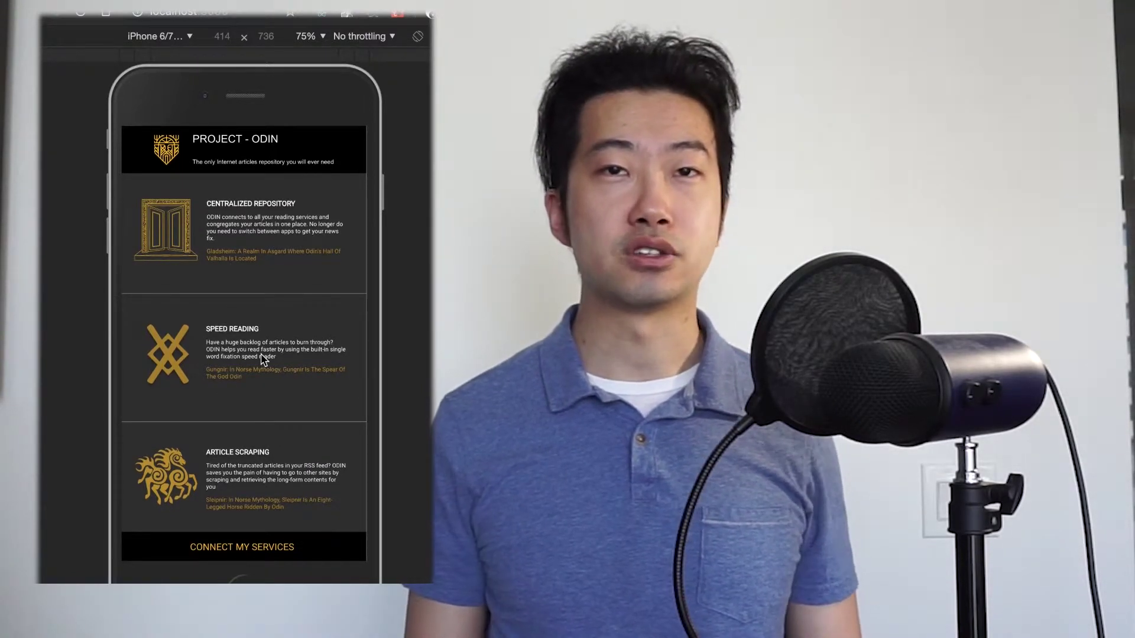
Connect Odin to Pocket by authenticating with the saved Pocket account credentials.
click(235, 549)
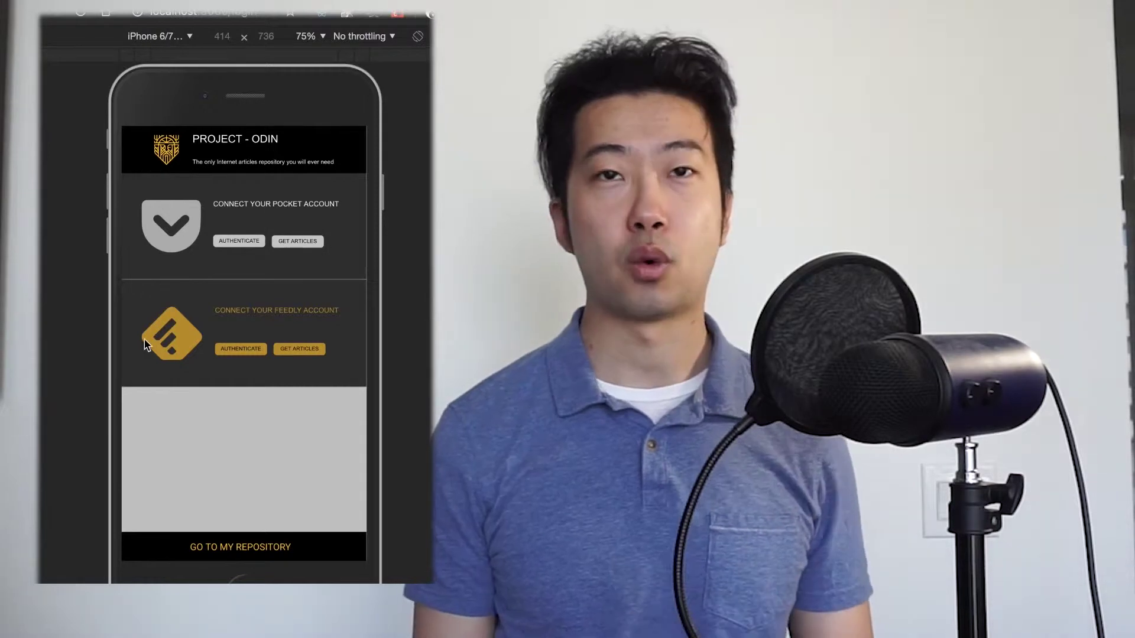
click(243, 247)
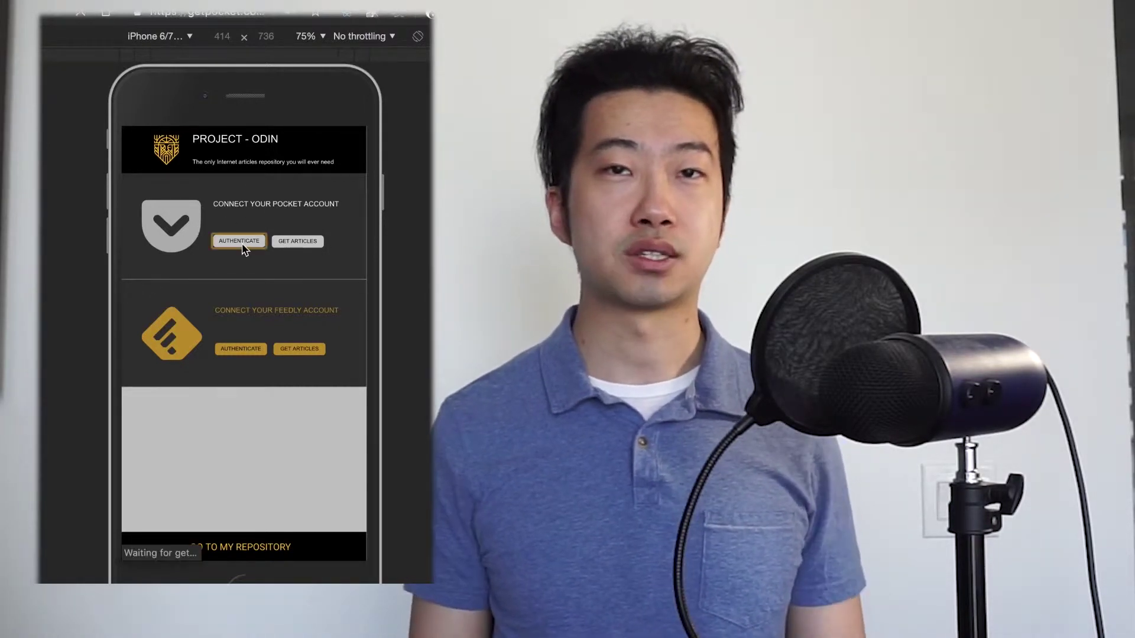
click(332, 141)
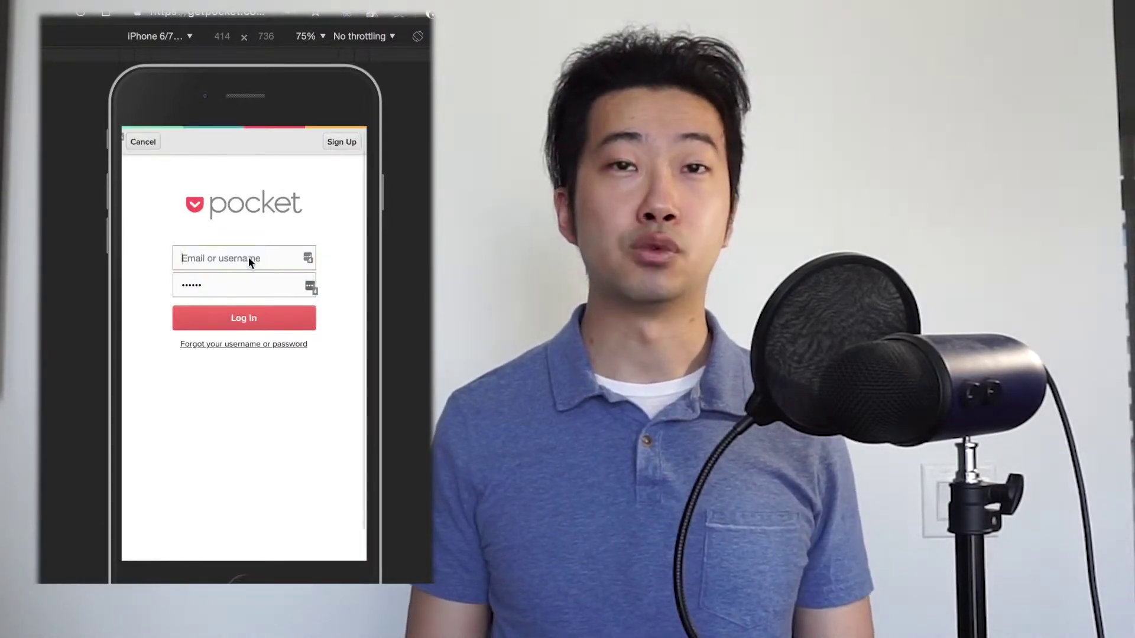
click(310, 285)
click(254, 324)
click(254, 321)
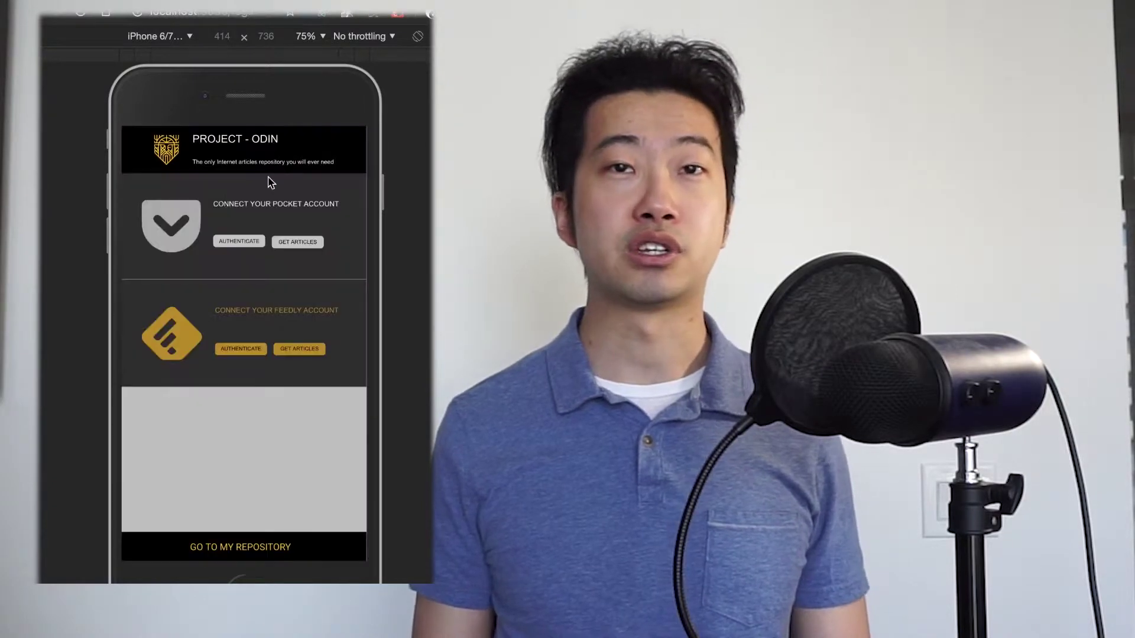
Fetch the Pocket articles into Odin and browse the Pocket list in the repository.
click(299, 241)
click(385, 101)
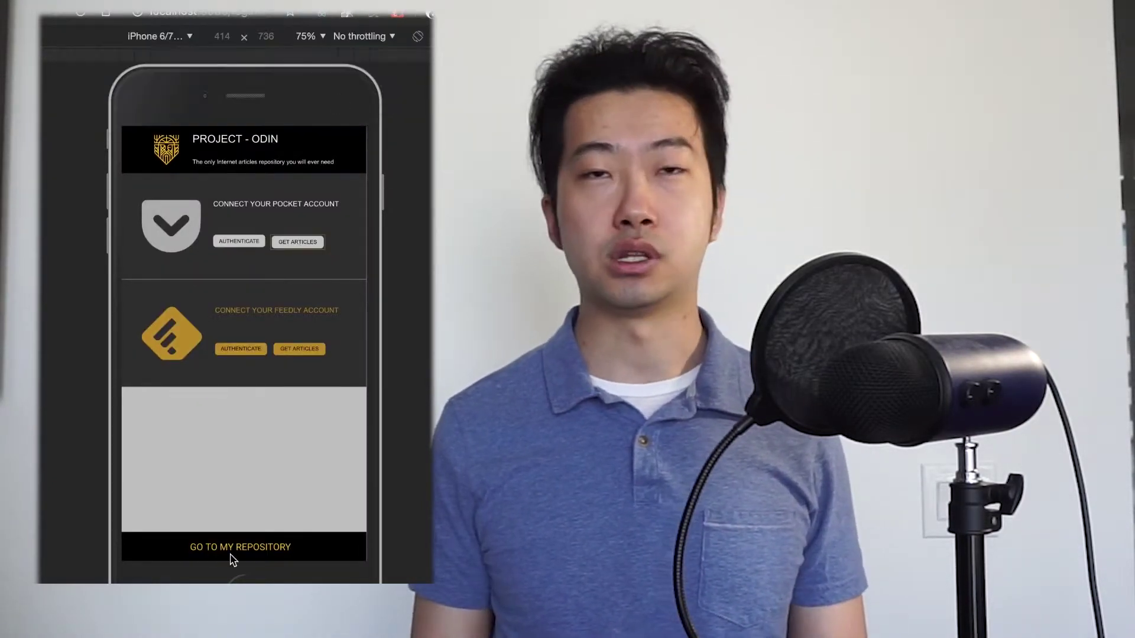
click(231, 549)
click(168, 188)
scroll(247, 316, down, 3)
Toggle between the Feedly and Pocket lists and open the article about replacing JavaScript.
click(163, 211)
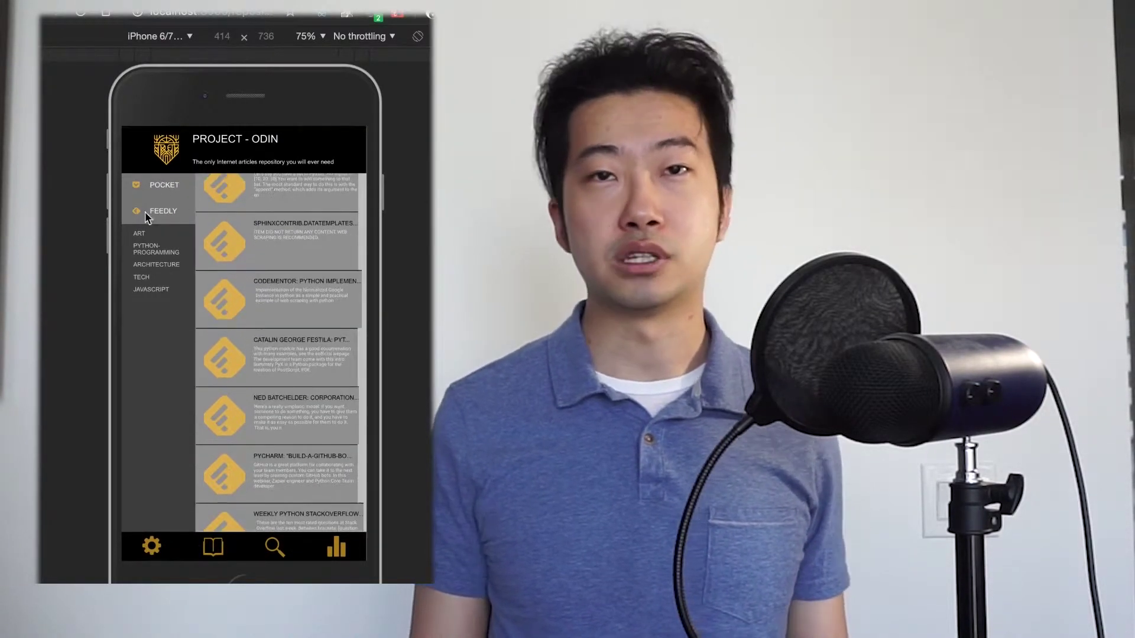
click(164, 187)
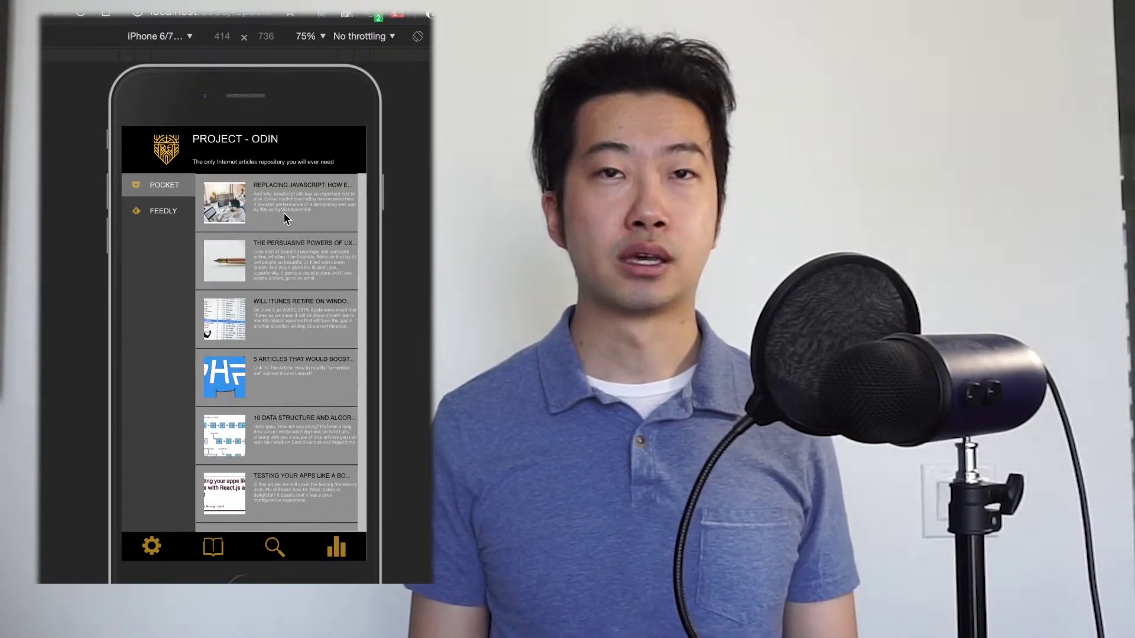
click(284, 214)
scroll(219, 341, down, 10)
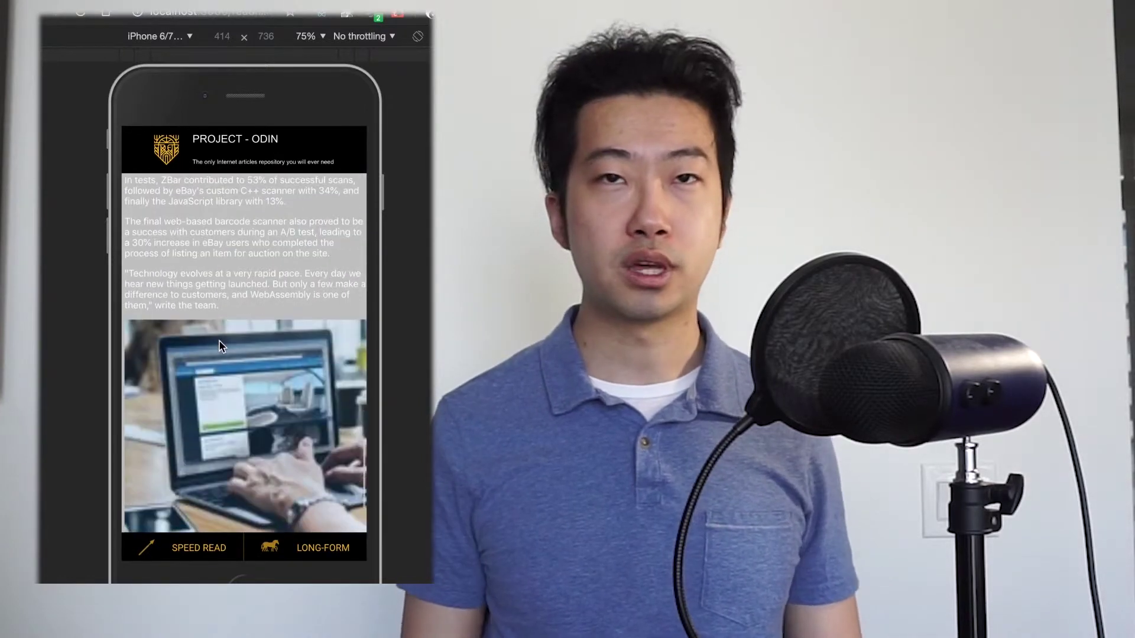
Speed-read the article at 400 wpm, then close it.
click(189, 549)
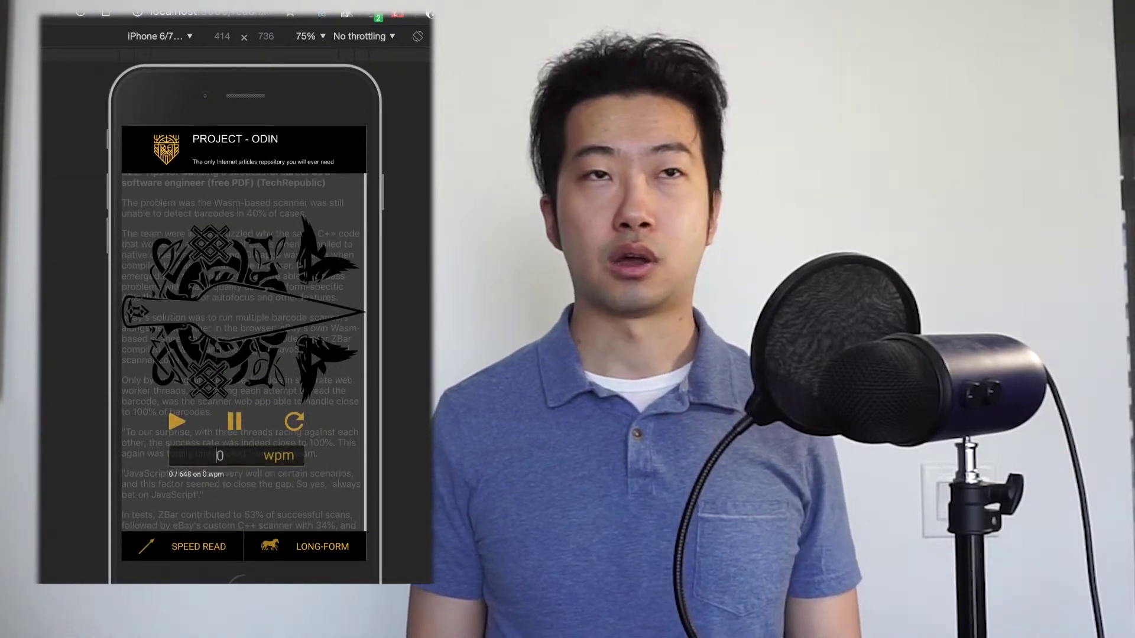
text(400)
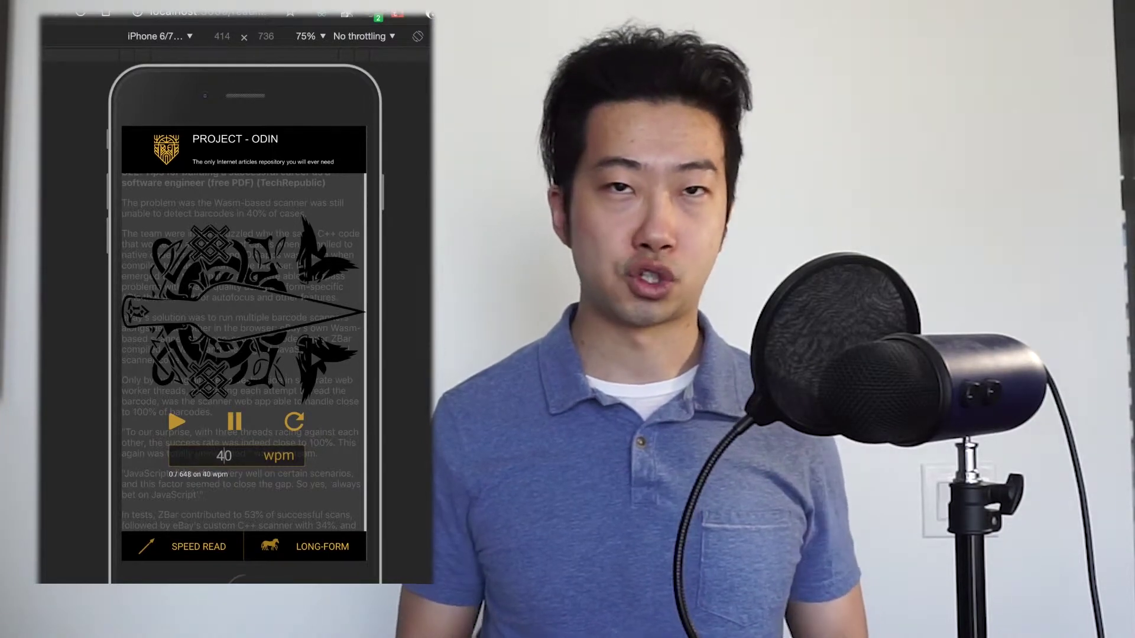
click(177, 422)
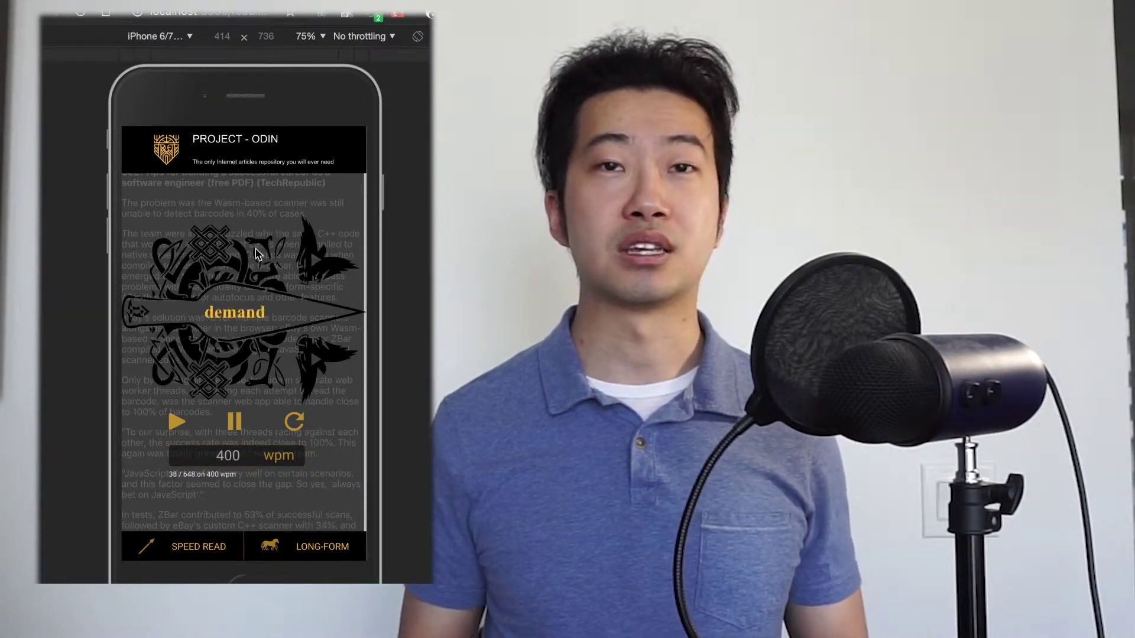
click(278, 473)
Open the first Feedly article, load its long-form text, and speed-read it from the start.
click(171, 214)
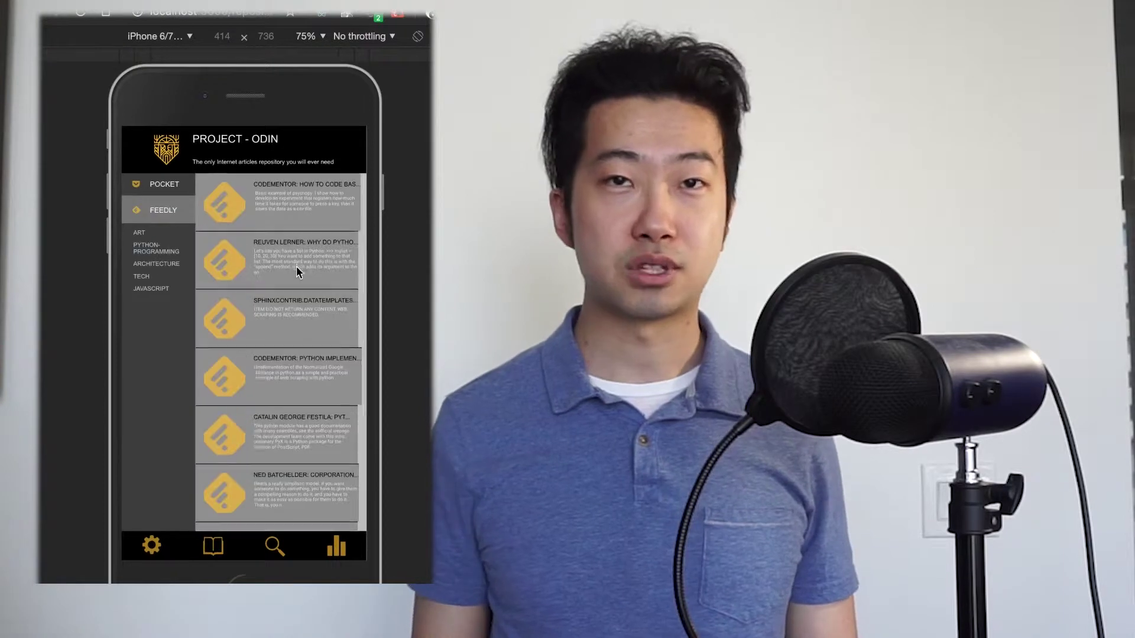
click(303, 203)
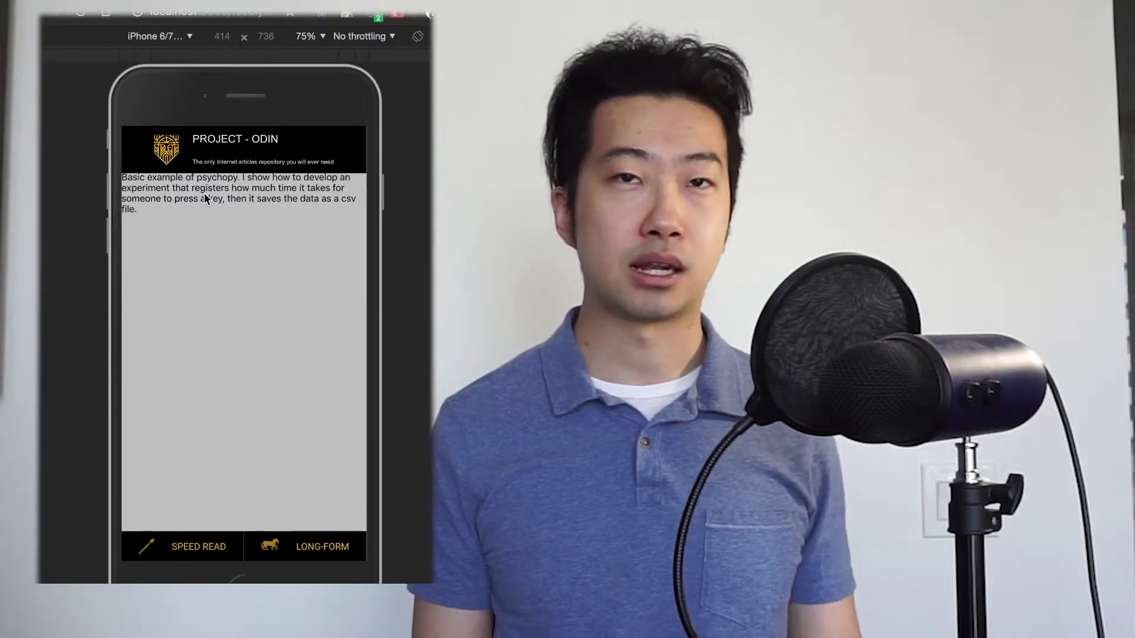
click(271, 544)
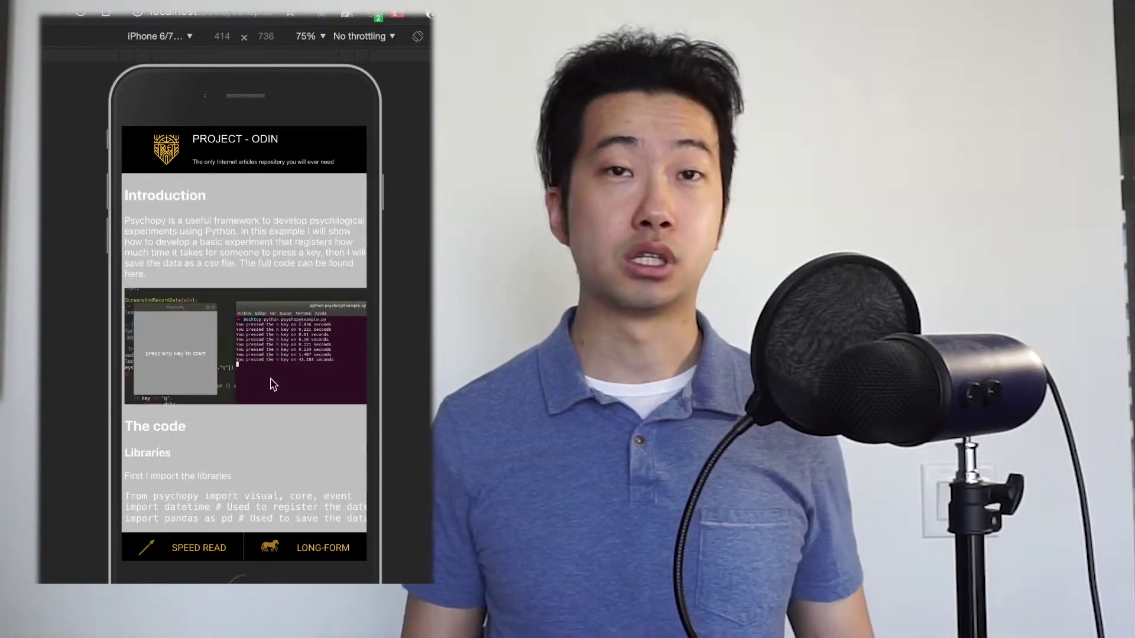
scroll(271, 378, down, 15)
scroll(289, 250, up, 15)
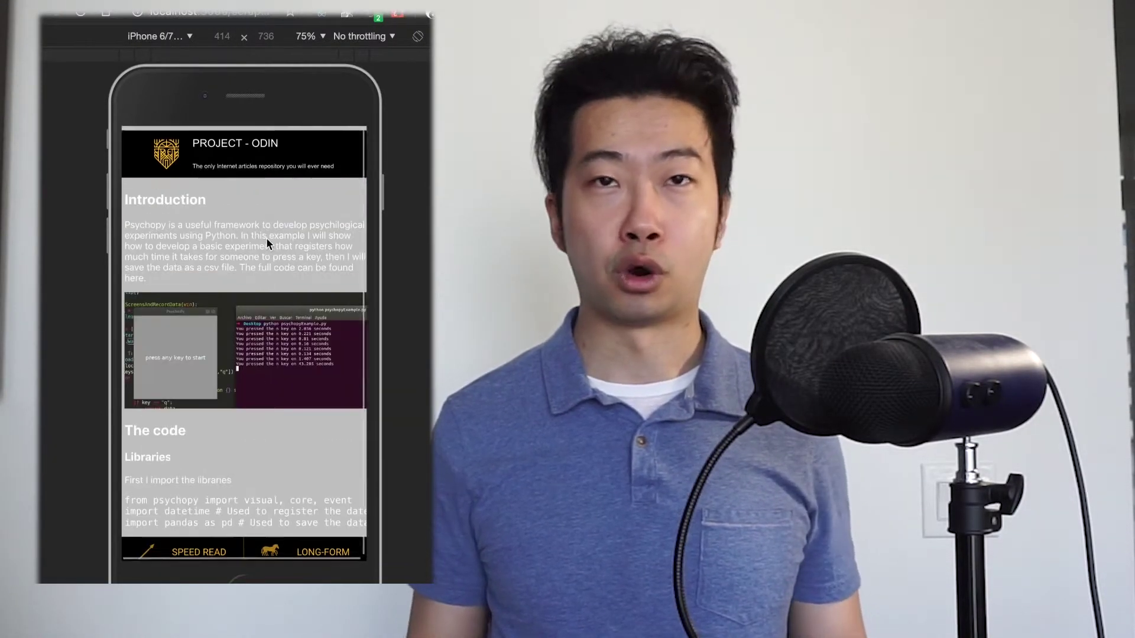
scroll(266, 239, down, 10)
scroll(267, 239, up, 10)
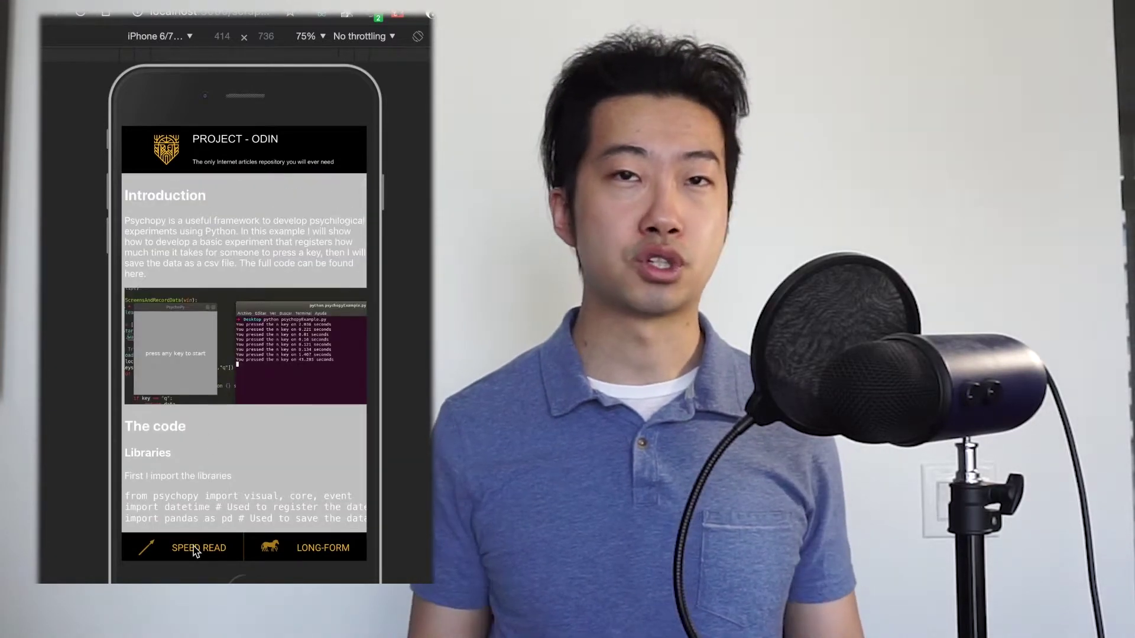
click(195, 548)
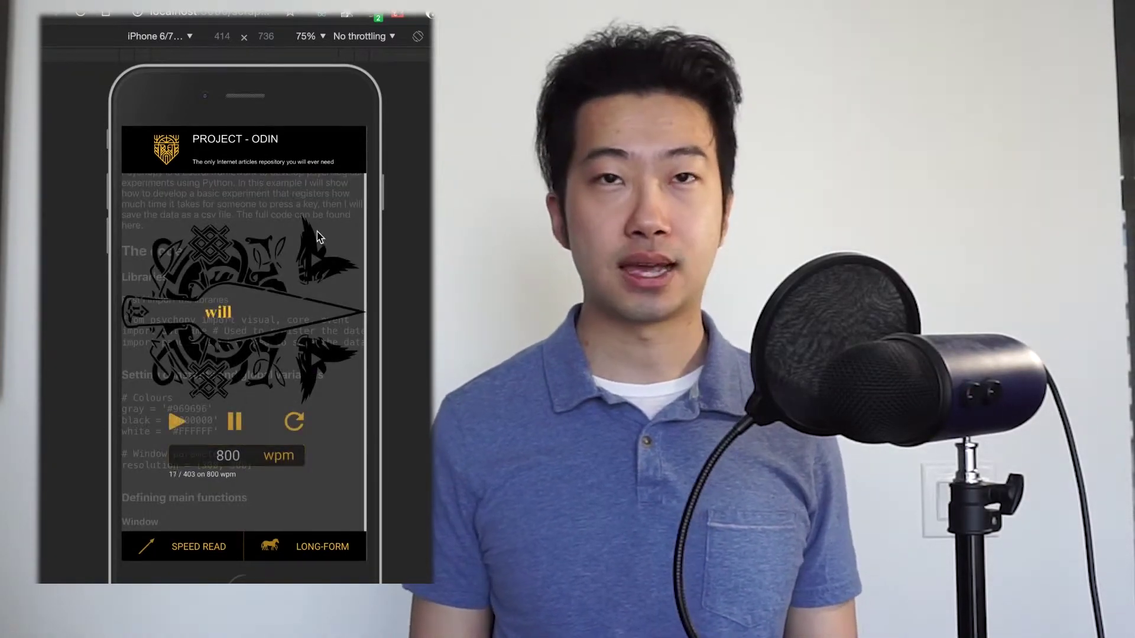
click(293, 426)
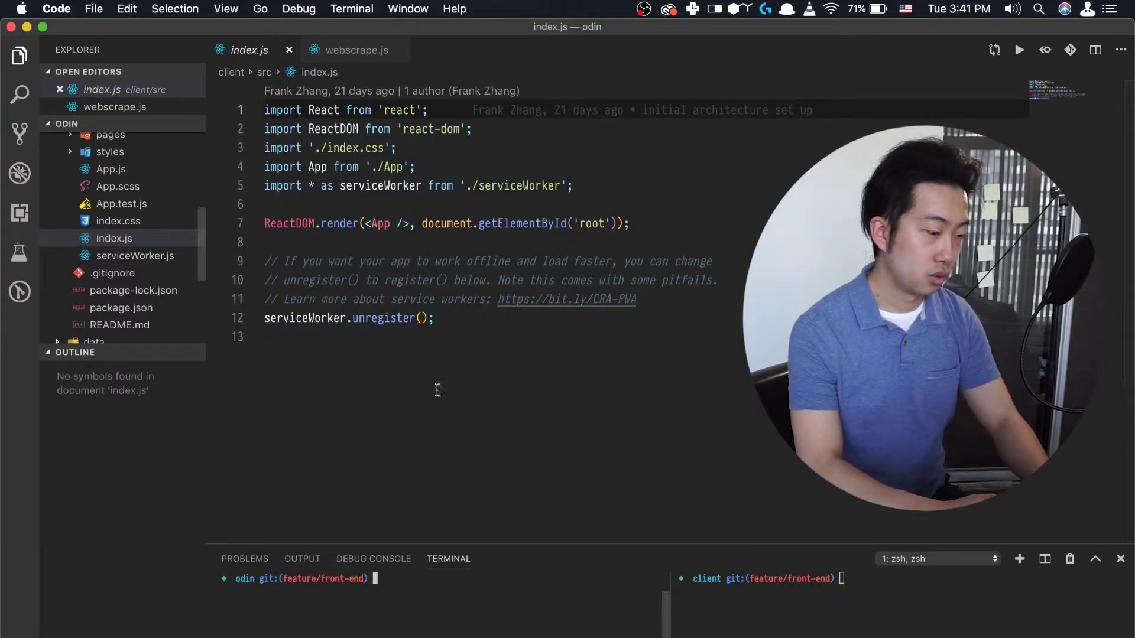
Run 'npx nodemon server', then 'npm start' in the client terminal.
text(npx )
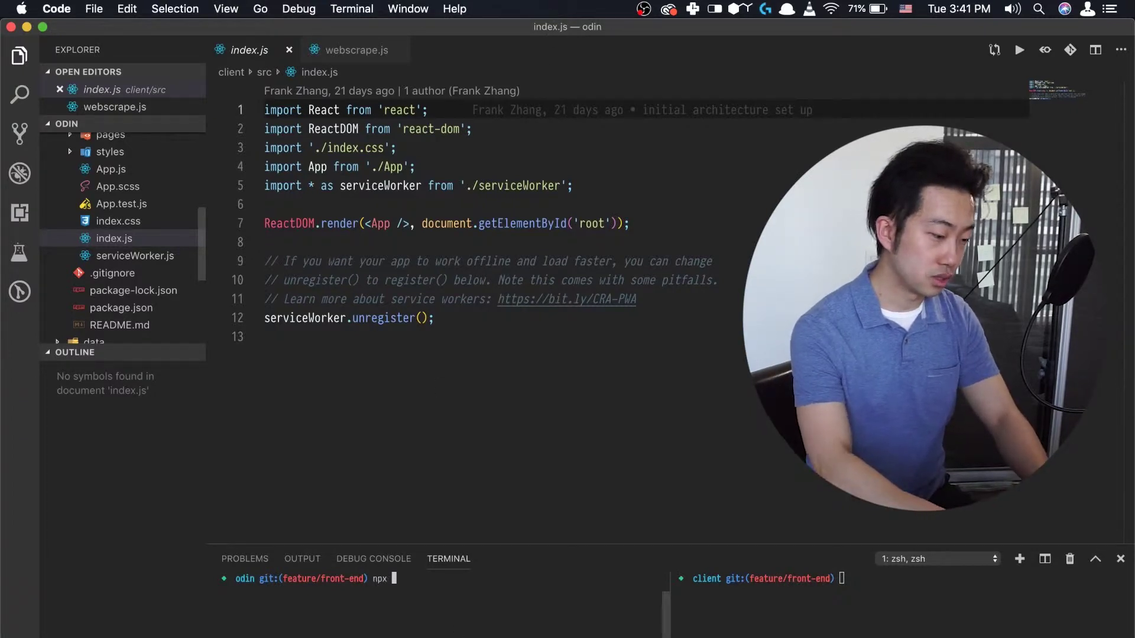
text(nodemon server)
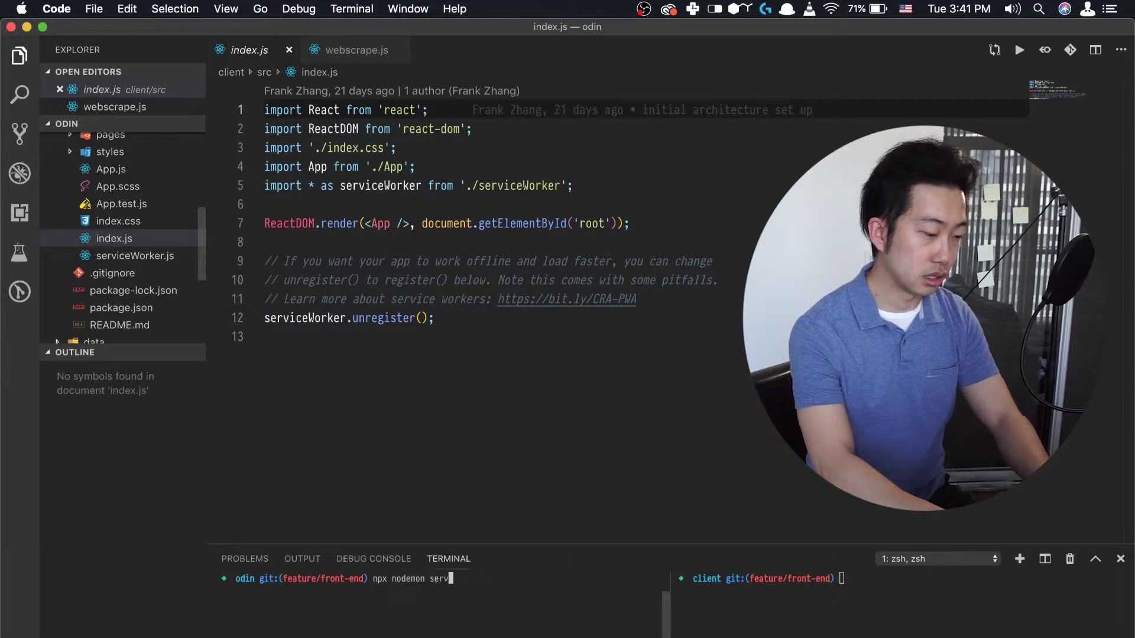
key(Return)
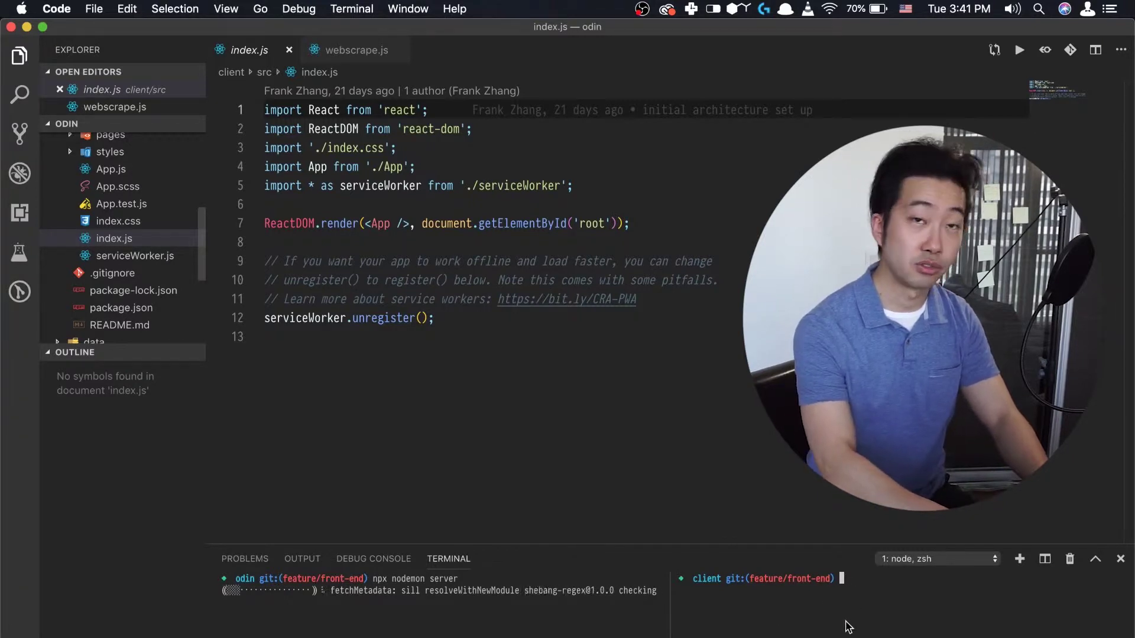
text(npm str)
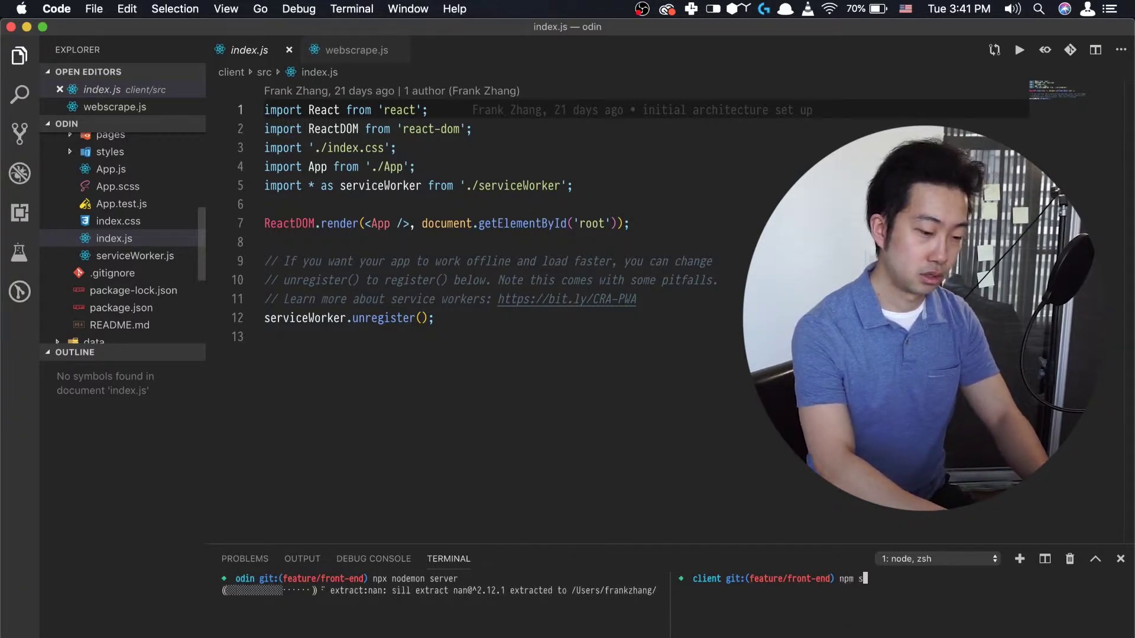
key(BackSpace)
key(BackSpace)
text(tart)
key(Return)
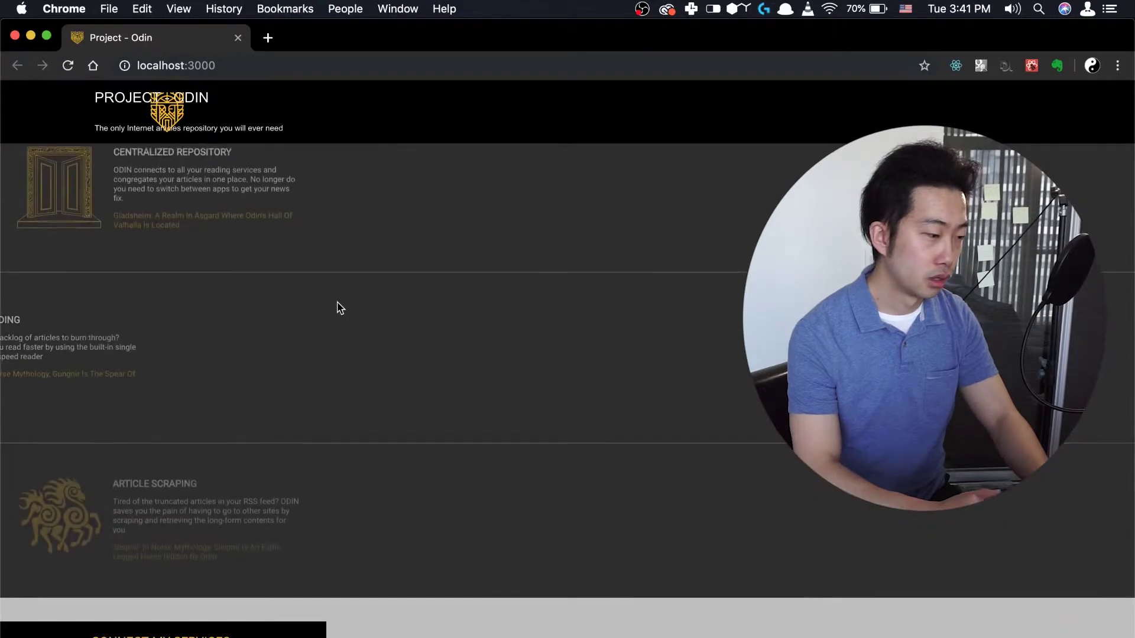
Open developer tools and turn on iPhone device emulation for the Odin page.
right_click(338, 304)
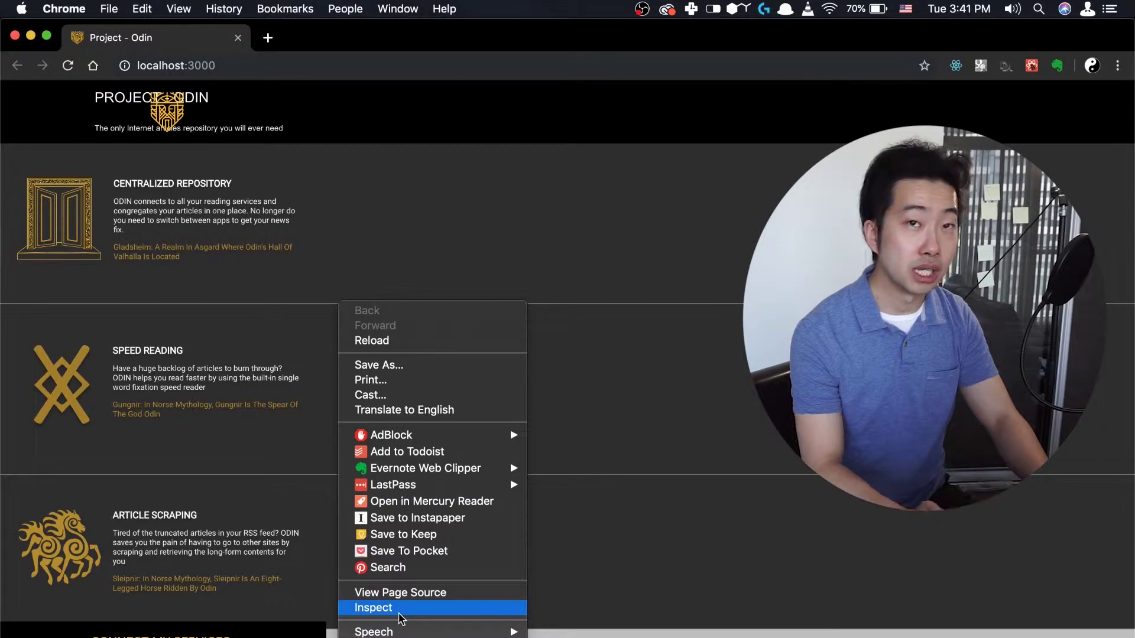
click(400, 616)
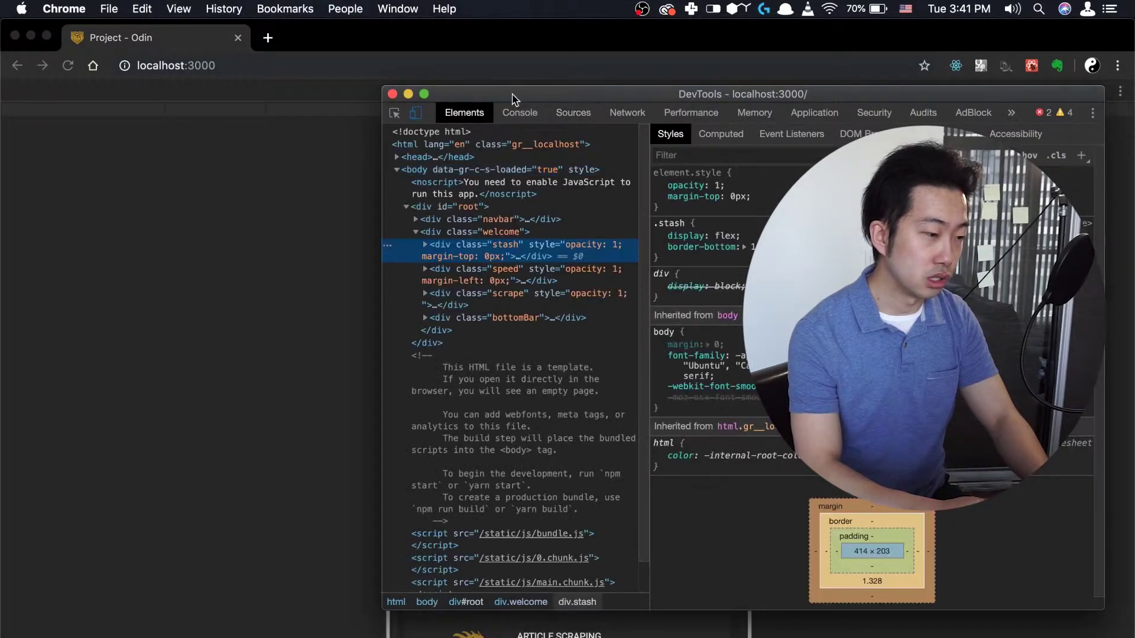
key(super+shift+m)
click(561, 49)
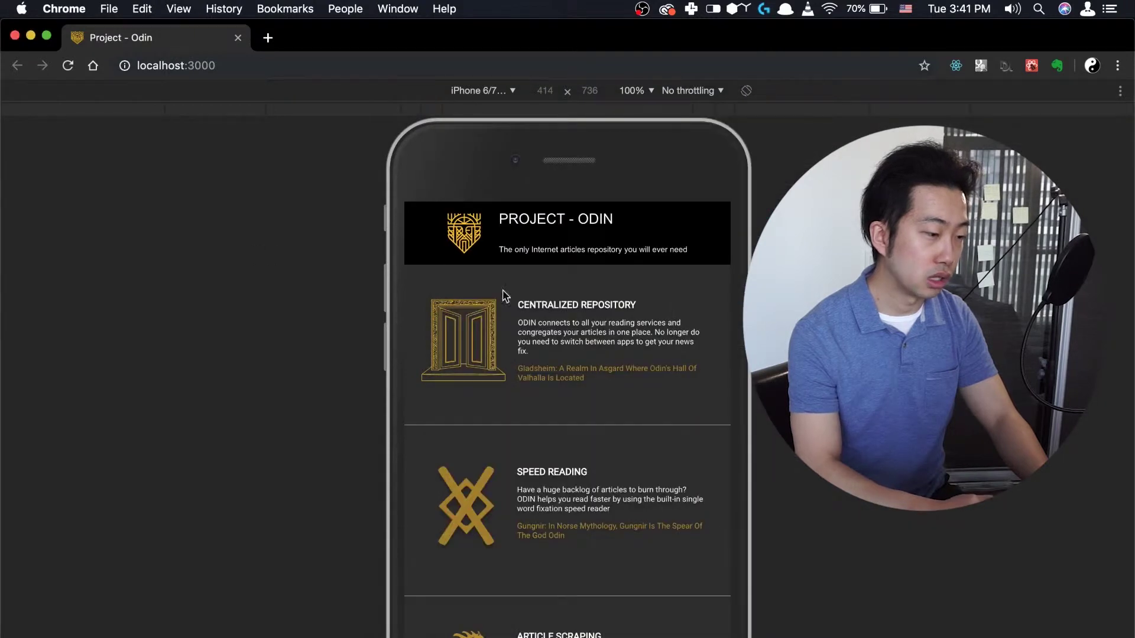
scroll(506, 296, down, 3)
scroll(576, 232, up, 1)
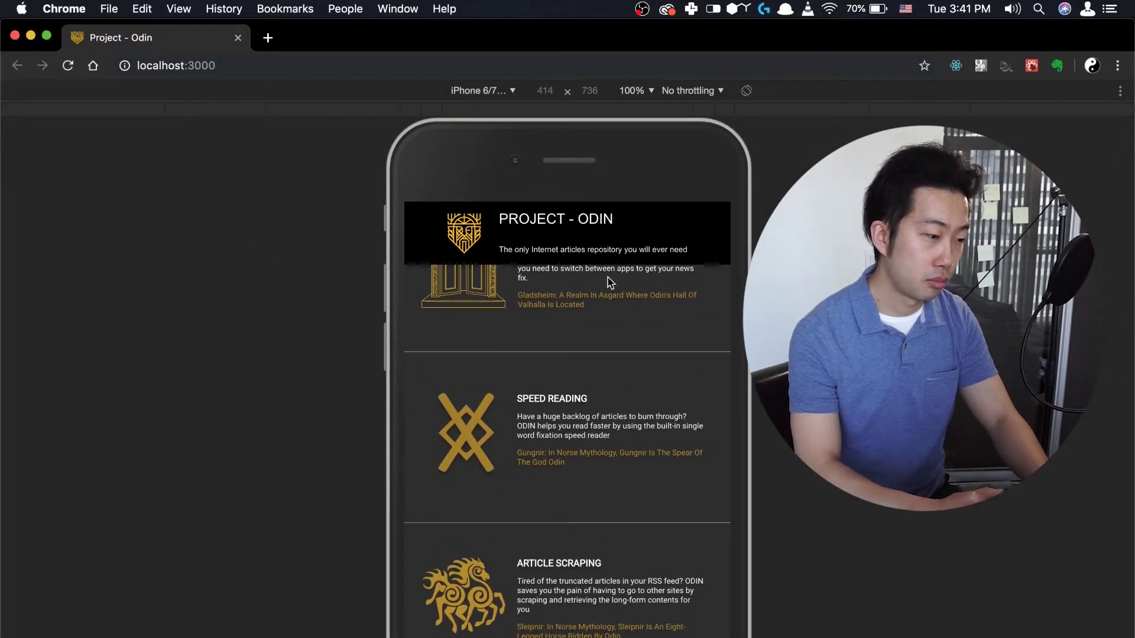
Set the phone preview zoom to 75% and dismiss the Creative Cloud panel.
click(652, 93)
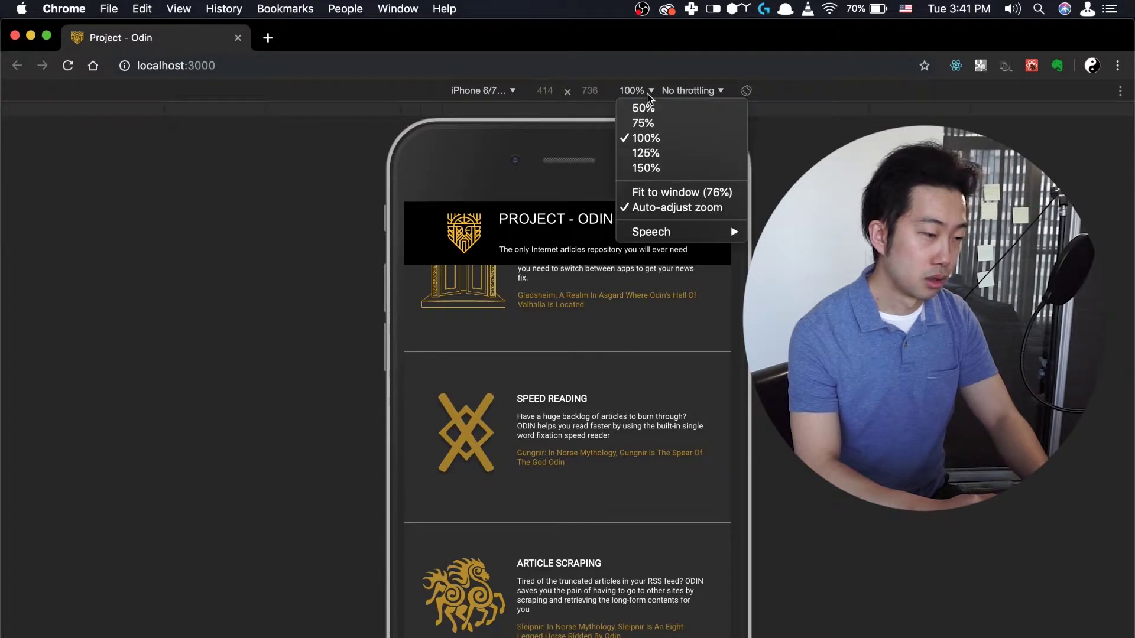
click(650, 123)
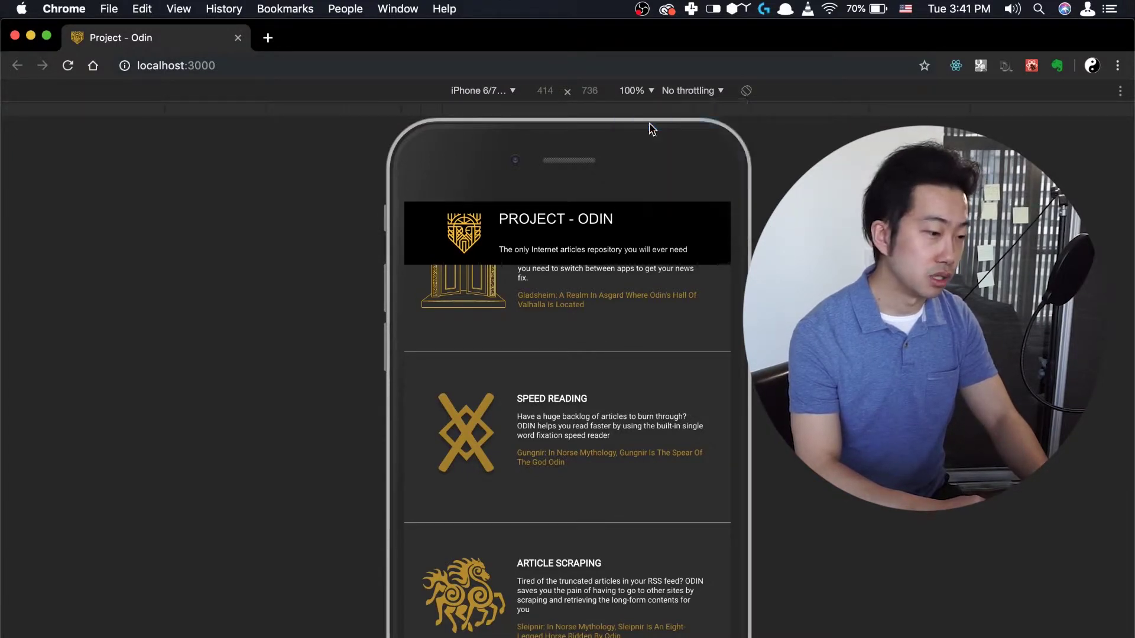
drag(676, 37, 666, 16)
click(667, 16)
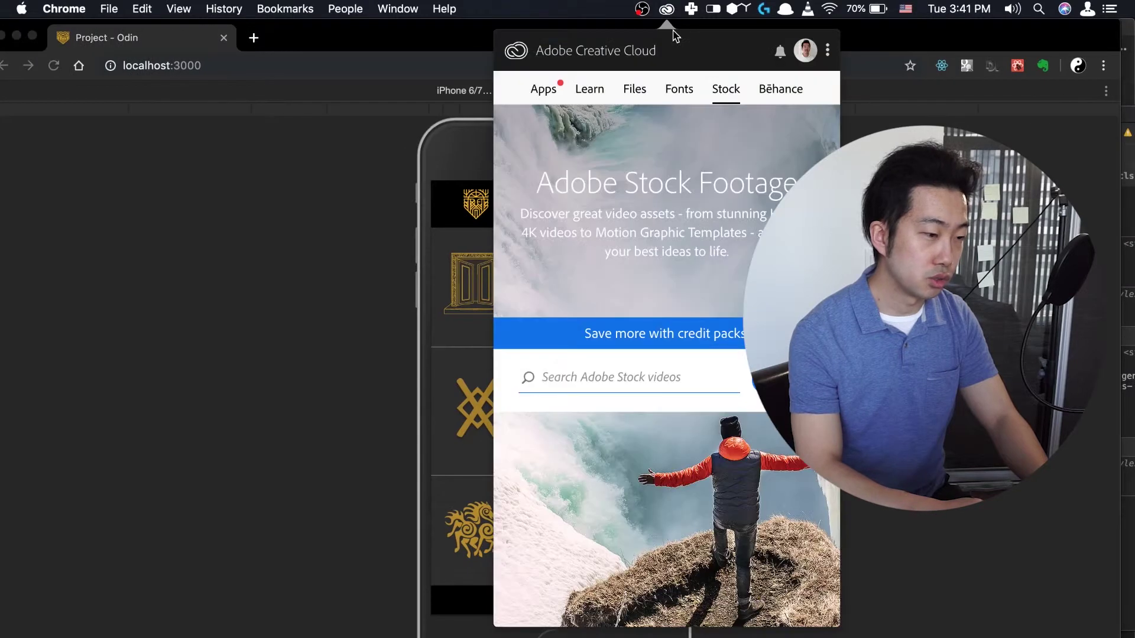
click(863, 45)
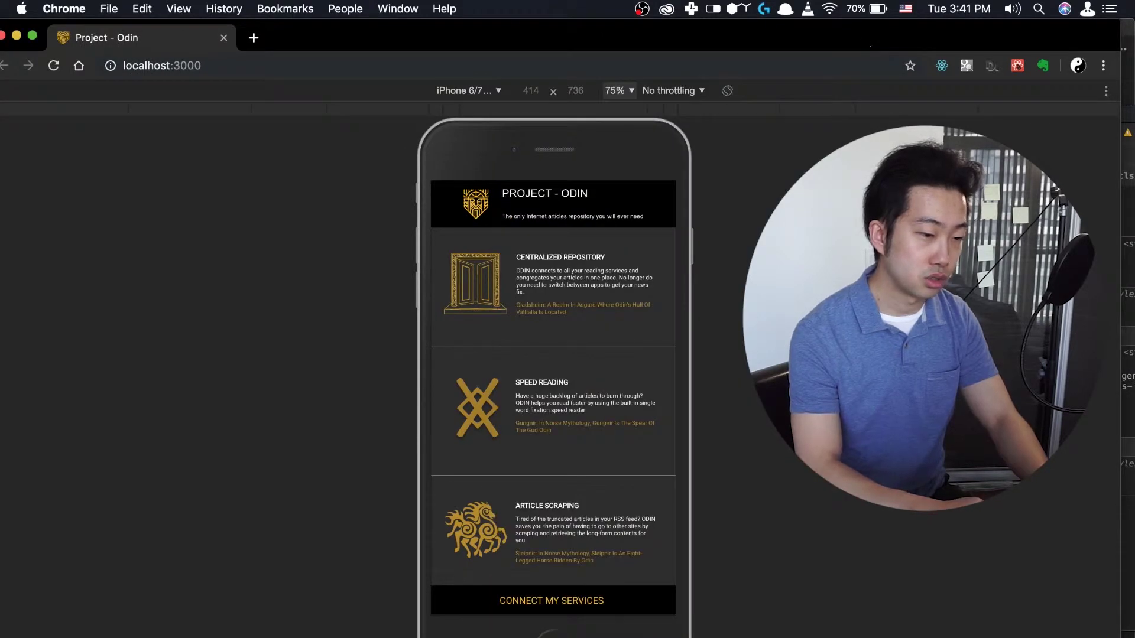
Narrow Chrome to the phone preview, shift it beside the editor, and reload the Odin page.
drag(1121, 206, 448, 207)
drag(367, 39, 433, 6)
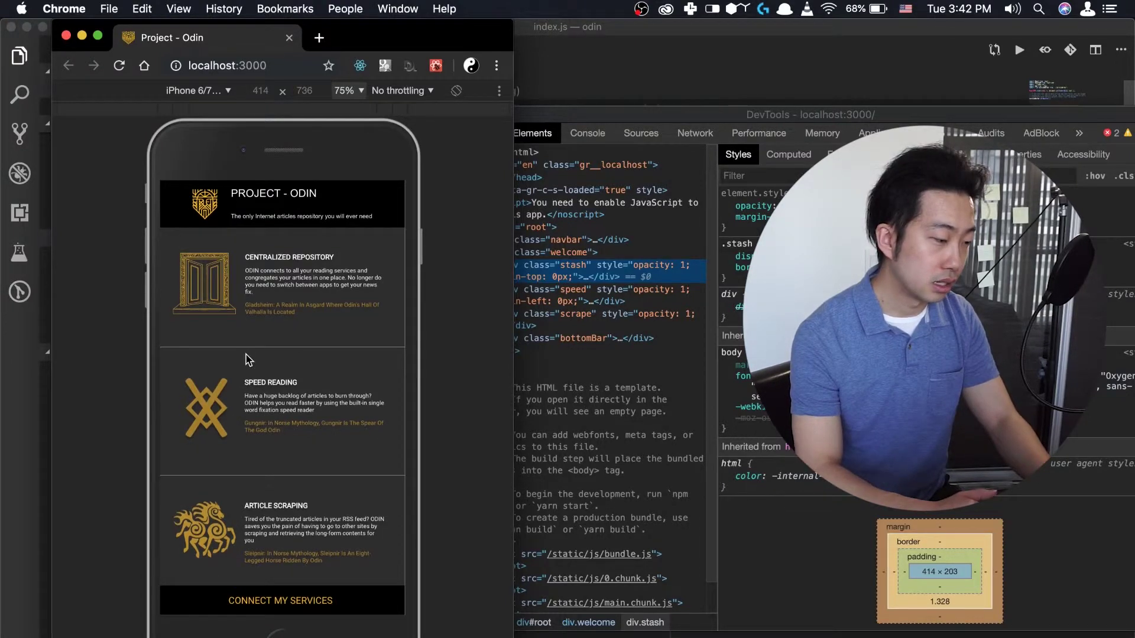
click(120, 65)
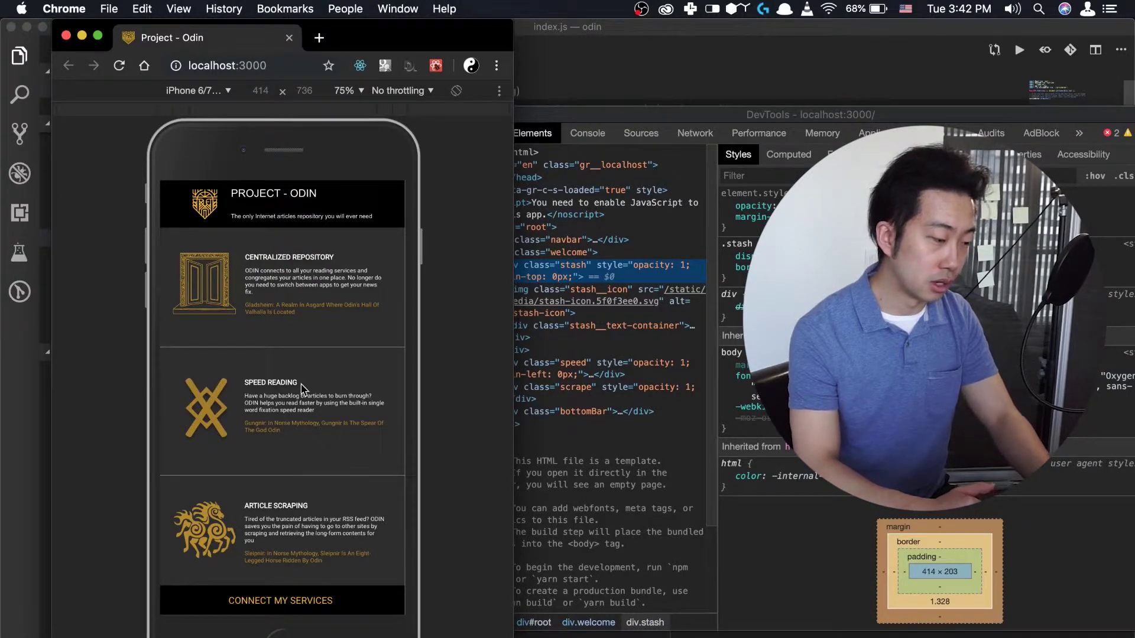
scroll(285, 463, down, 1)
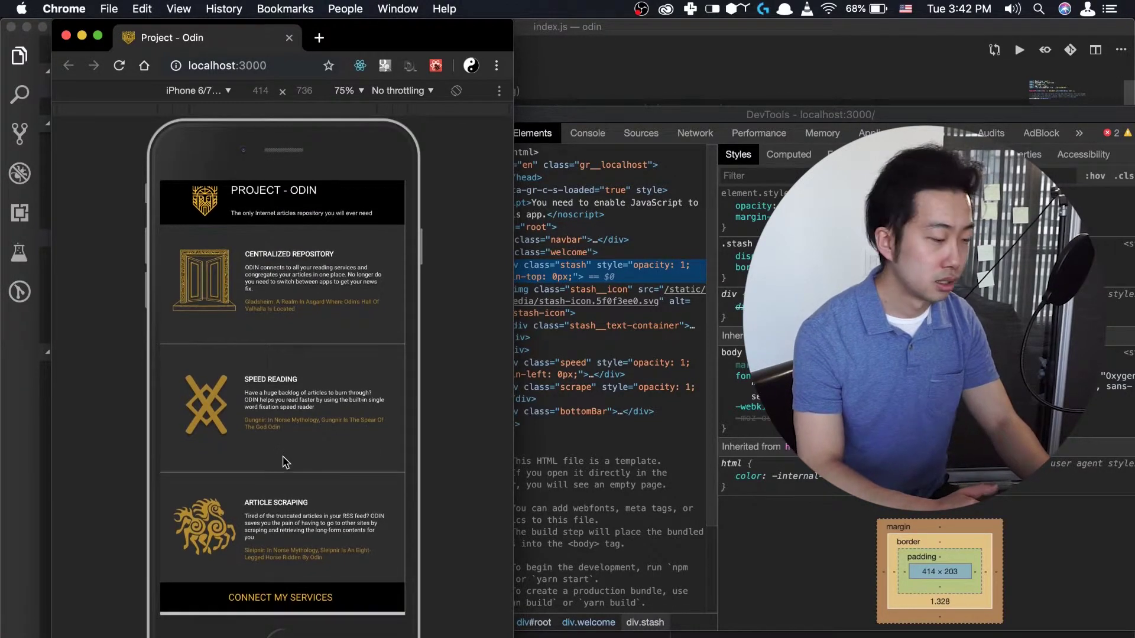
scroll(285, 462, up, 1)
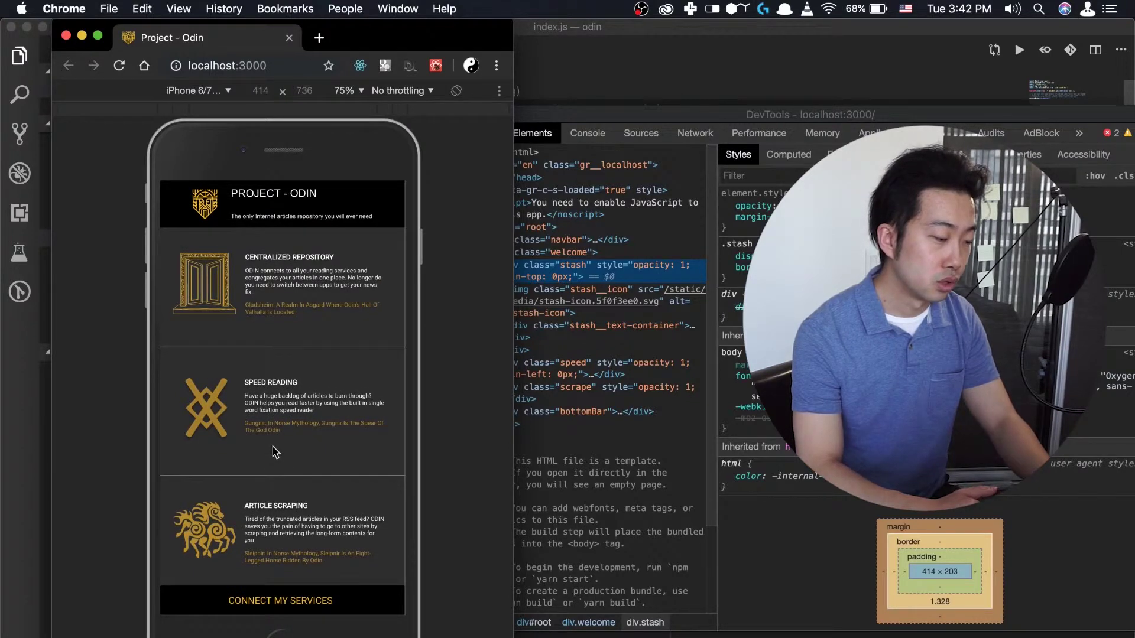
scroll(269, 446, up, 1)
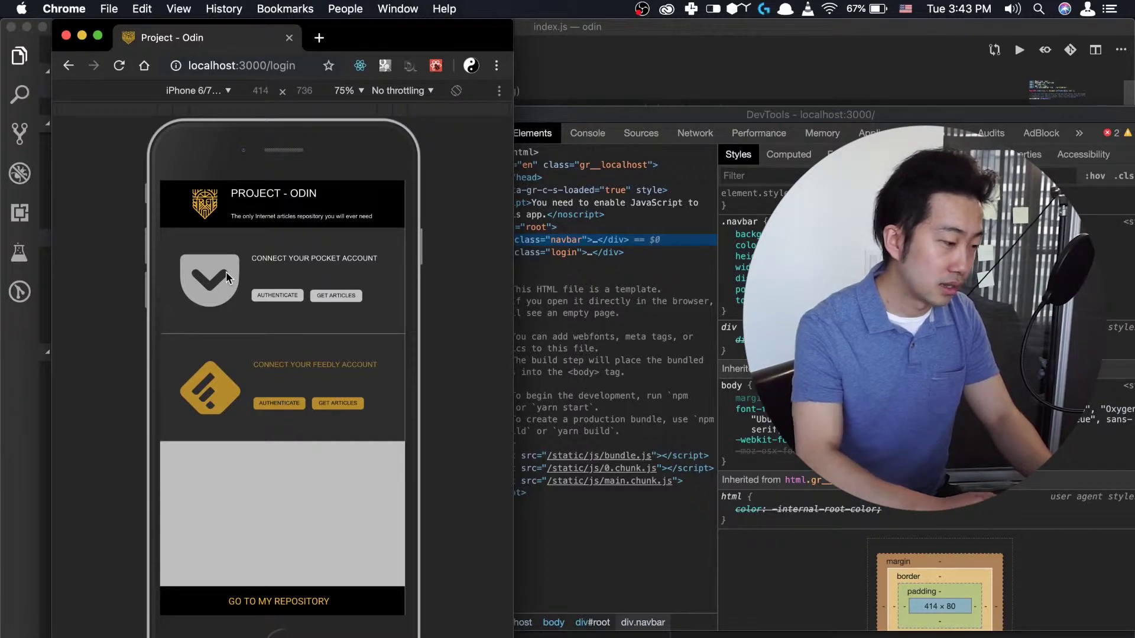
Start authentication under Connect Your Pocket Account.
click(281, 298)
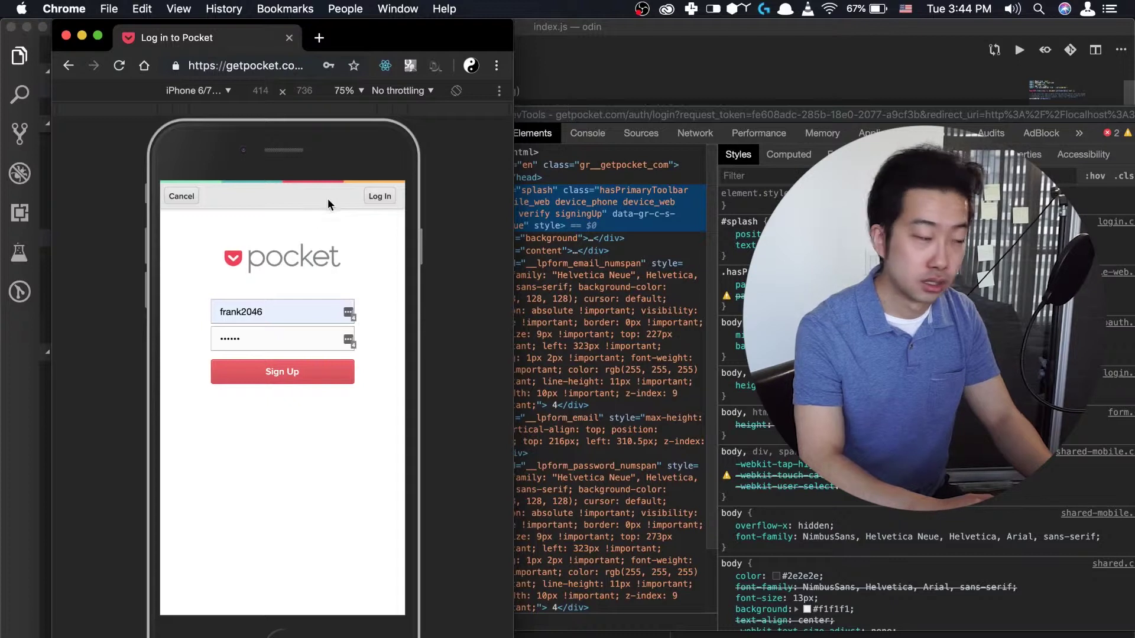
Log in to Pocket by entering the account username and using the autofilled password.
click(379, 196)
click(286, 311)
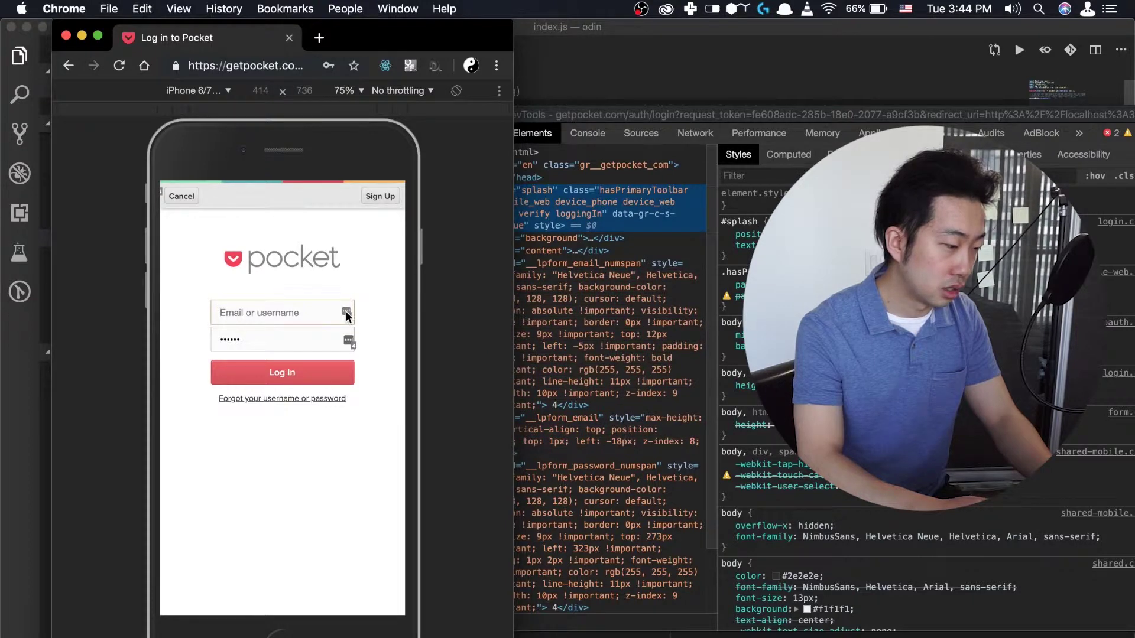
text(fra)
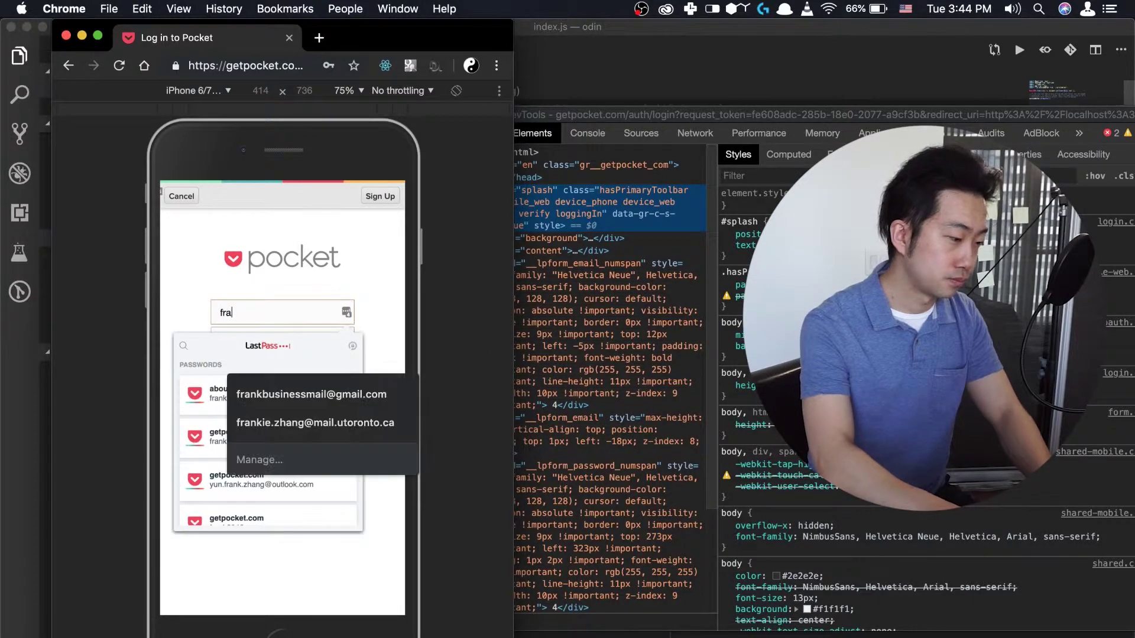
text(nk2046)
key(Down)
key(Return)
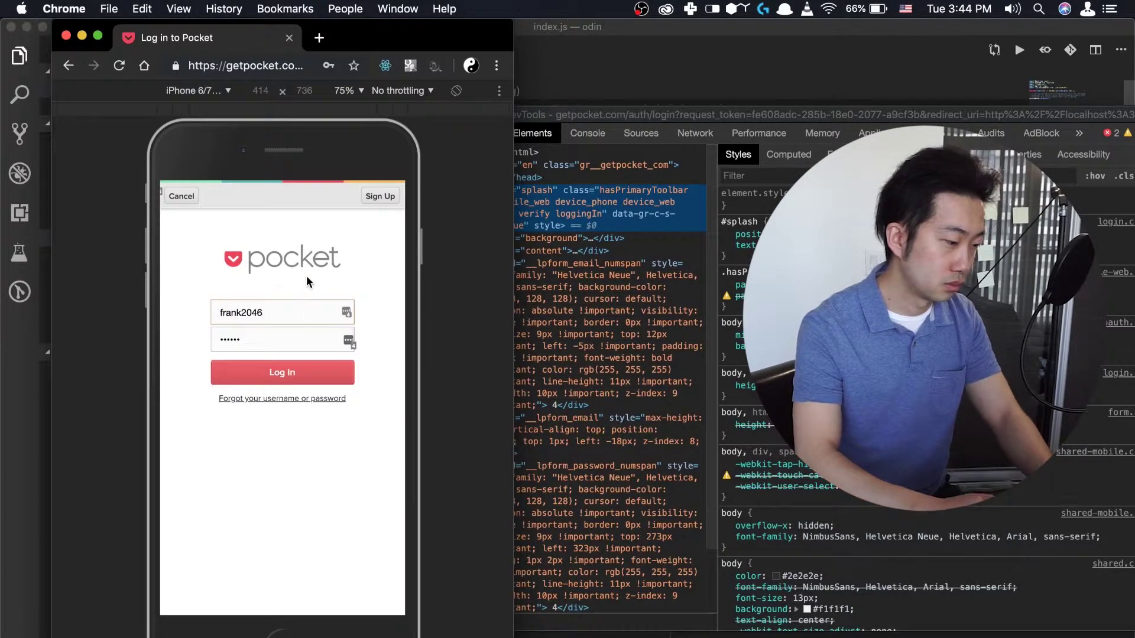
click(289, 372)
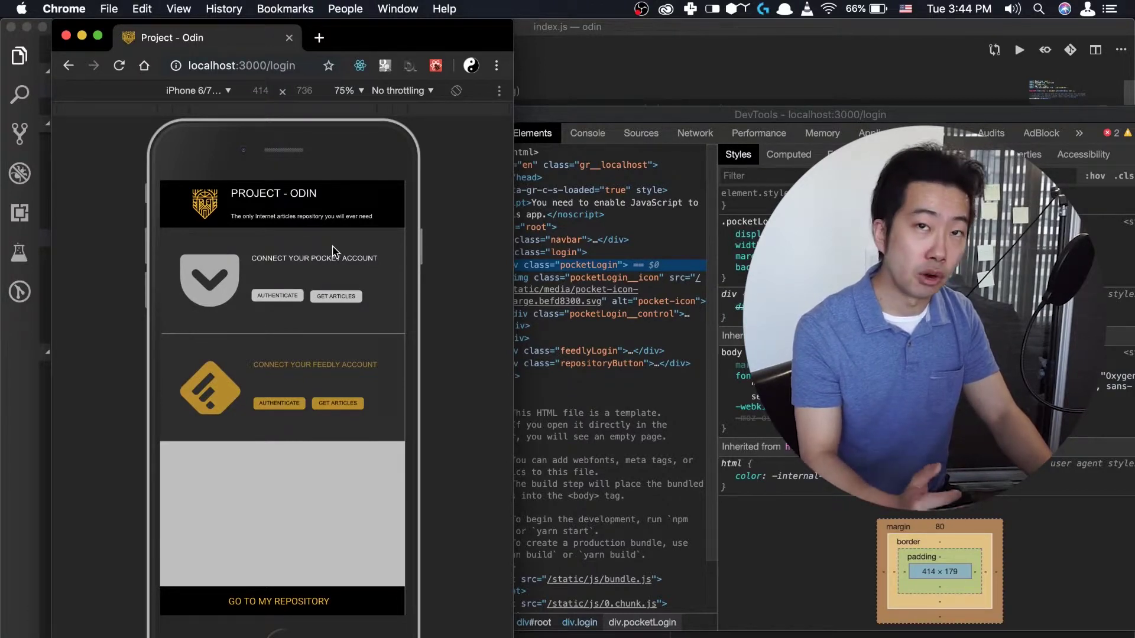
Fetch the Pocket articles, confirm the alert, and list the saved Pocket articles in the repository.
click(336, 297)
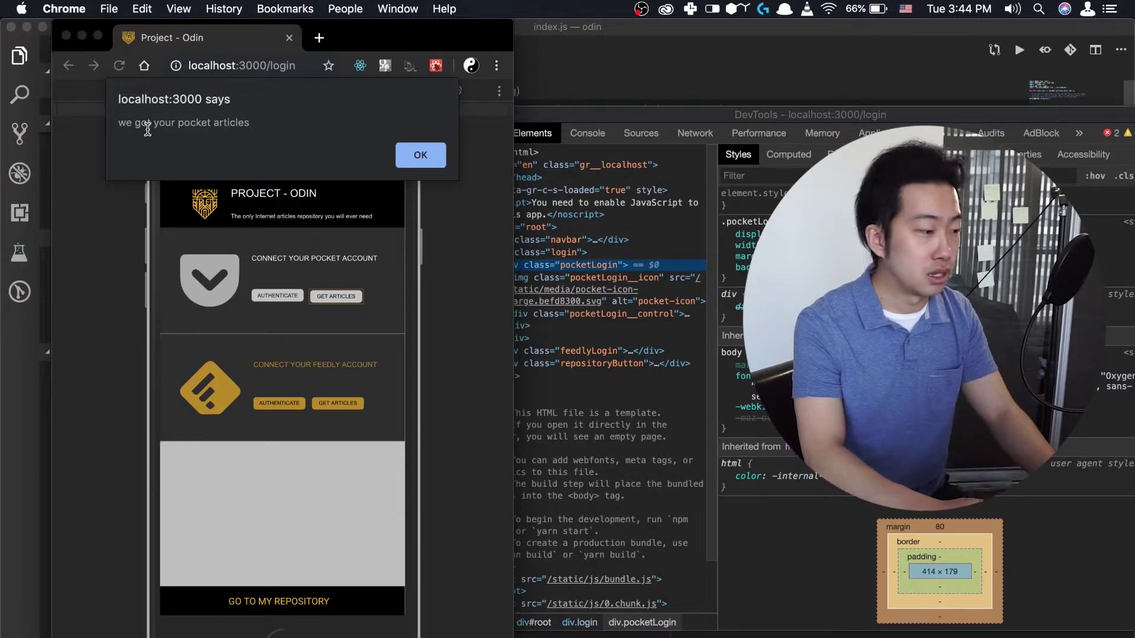
click(424, 157)
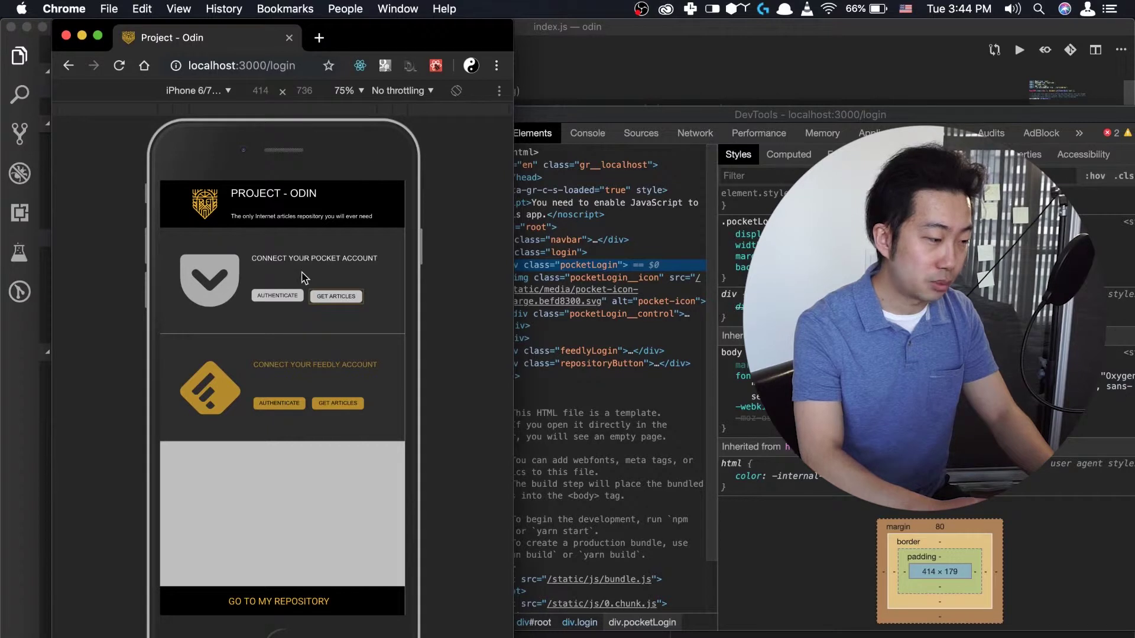
click(271, 609)
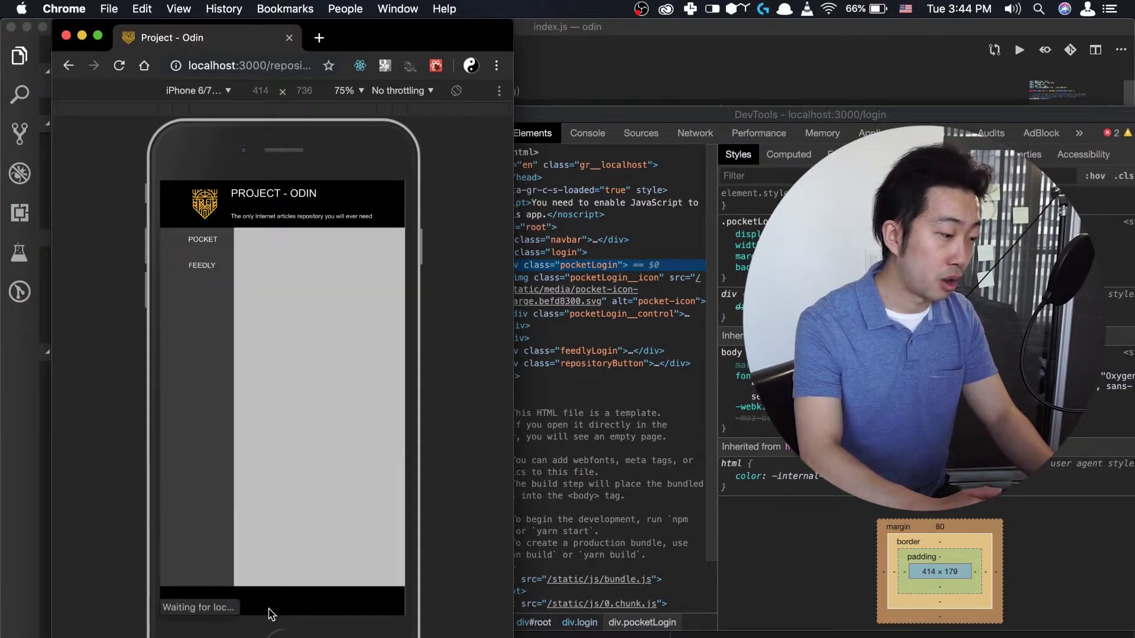
click(207, 239)
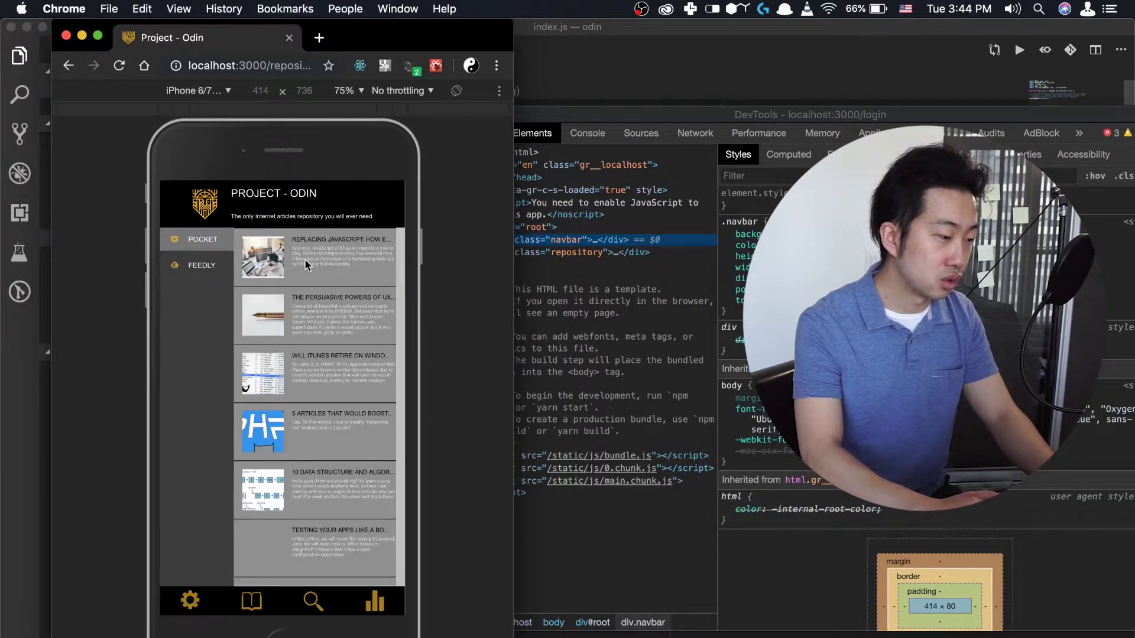
scroll(285, 369, down, 5)
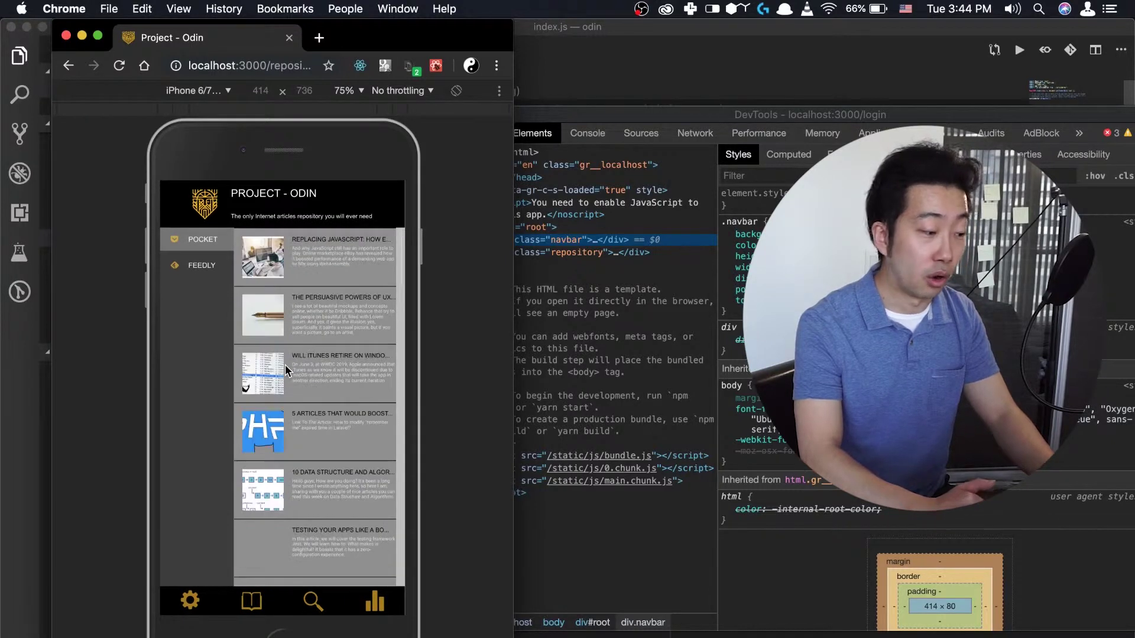
scroll(284, 364, down, 10)
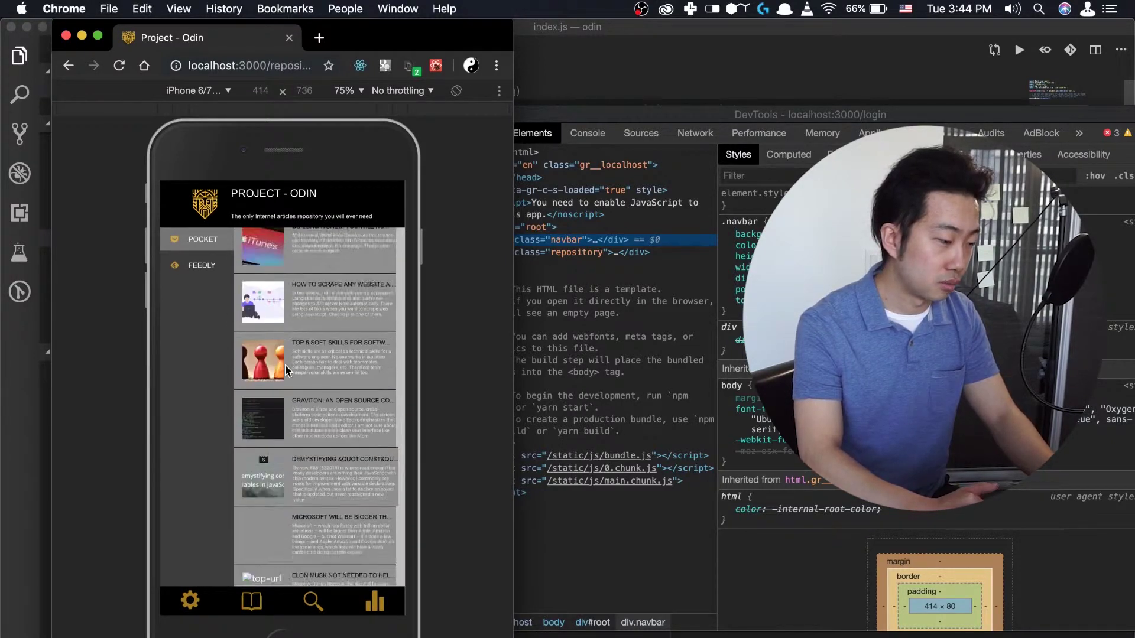
scroll(278, 378, down, 2)
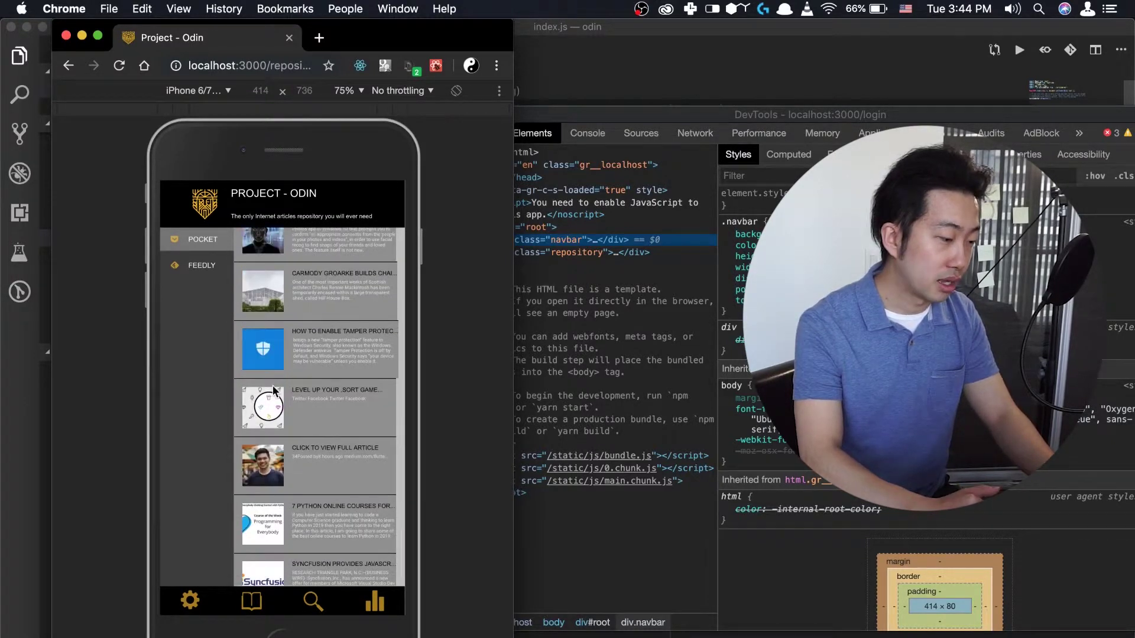
View the Feedly PYTHON-PROGRAMMING list, return to Pocket, and open the replacing-JavaScript article.
click(202, 266)
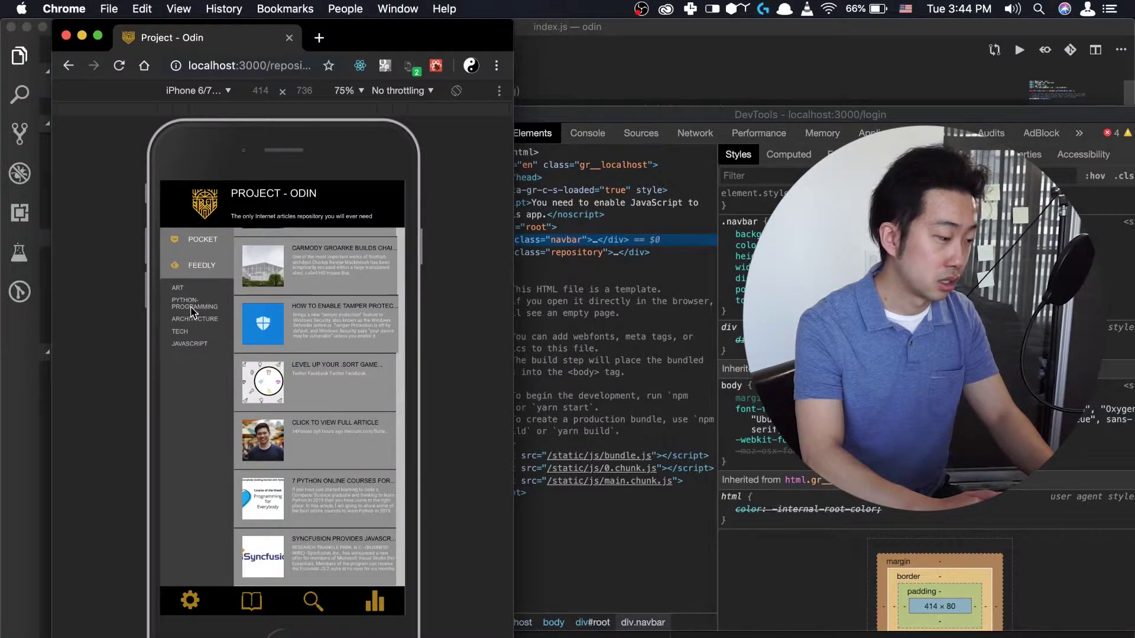
click(193, 305)
click(197, 241)
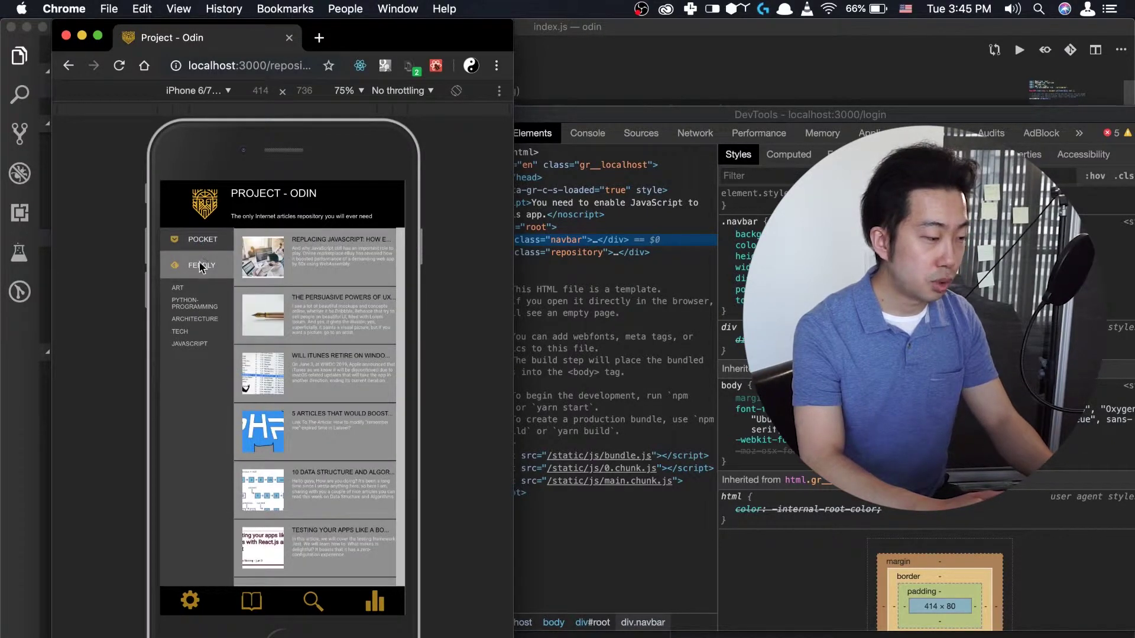
scroll(310, 300, down, 4)
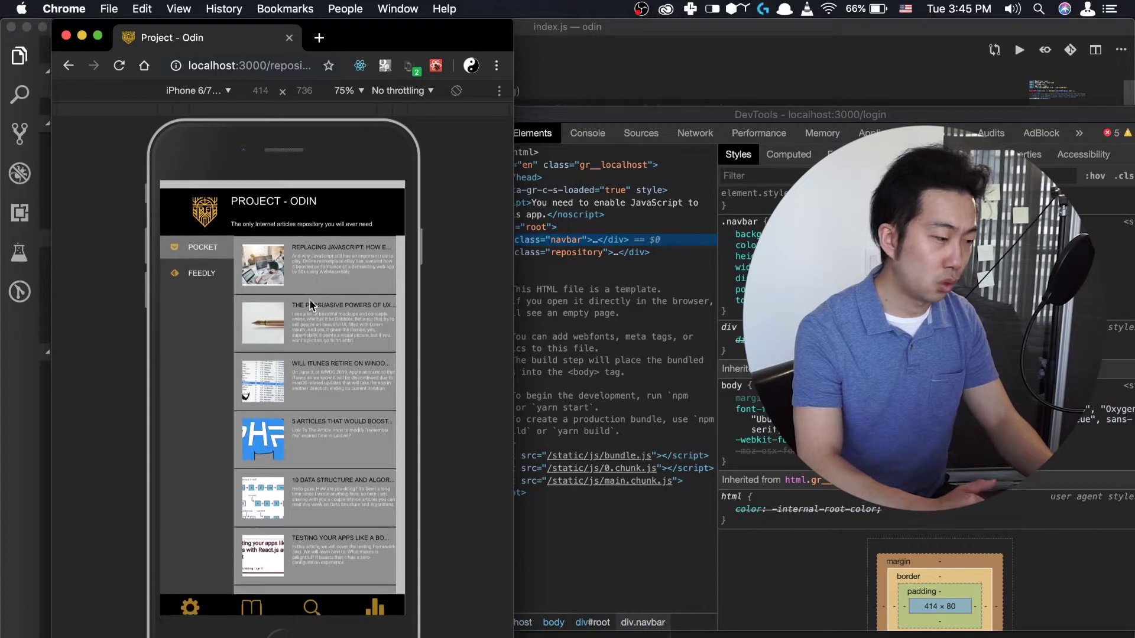
scroll(310, 299, down, 10)
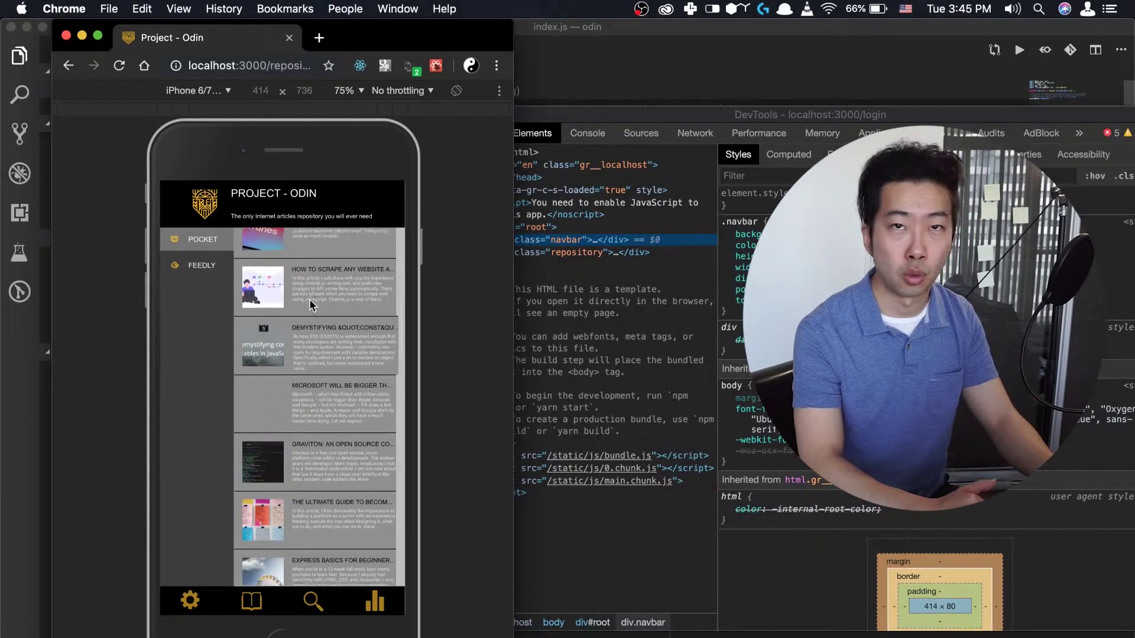
scroll(311, 304, down, 10)
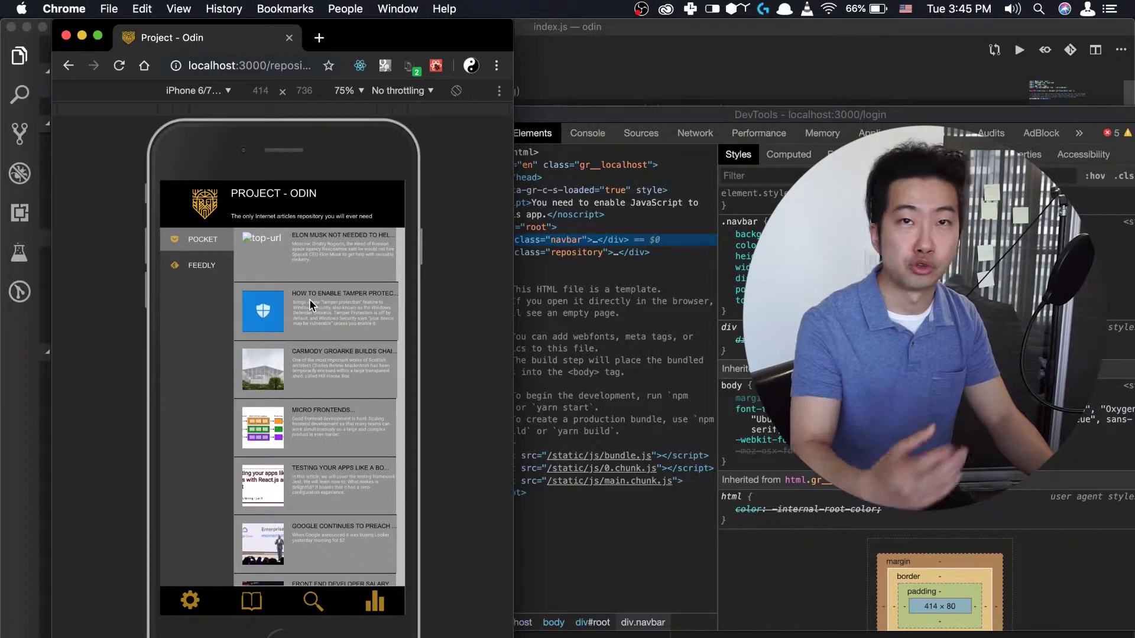
scroll(309, 299, down, 5)
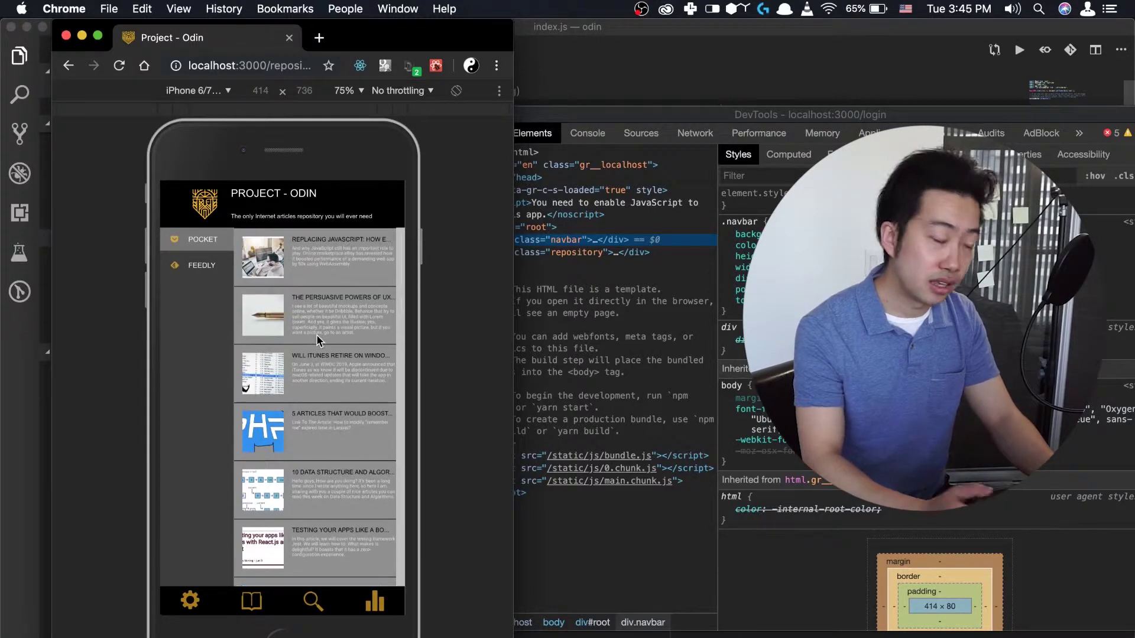
click(321, 267)
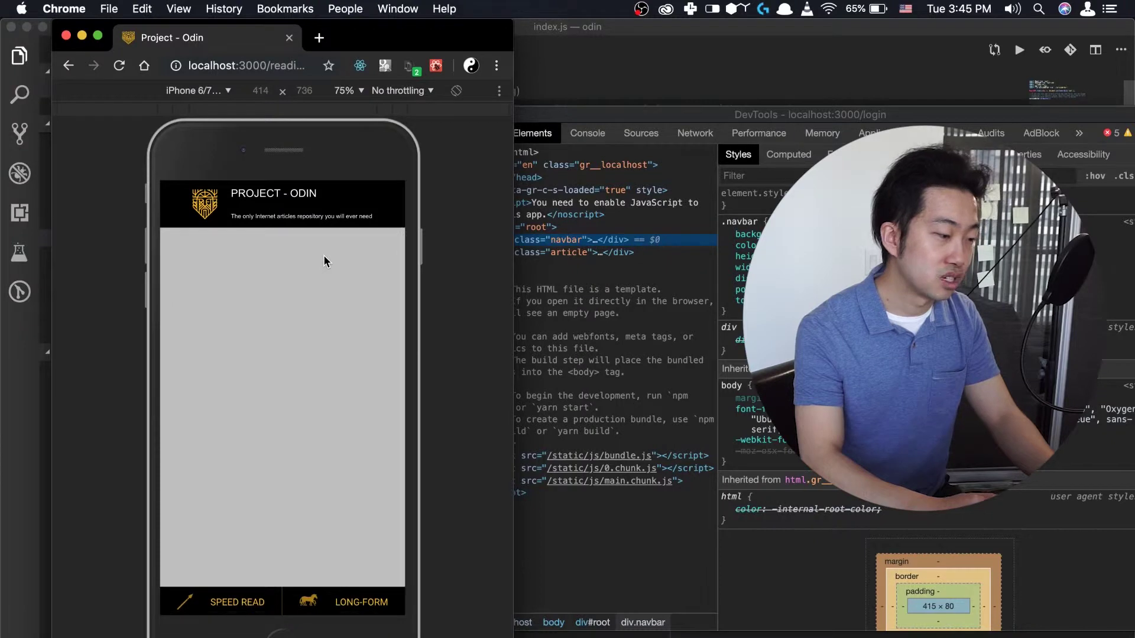
scroll(261, 396, down, 10)
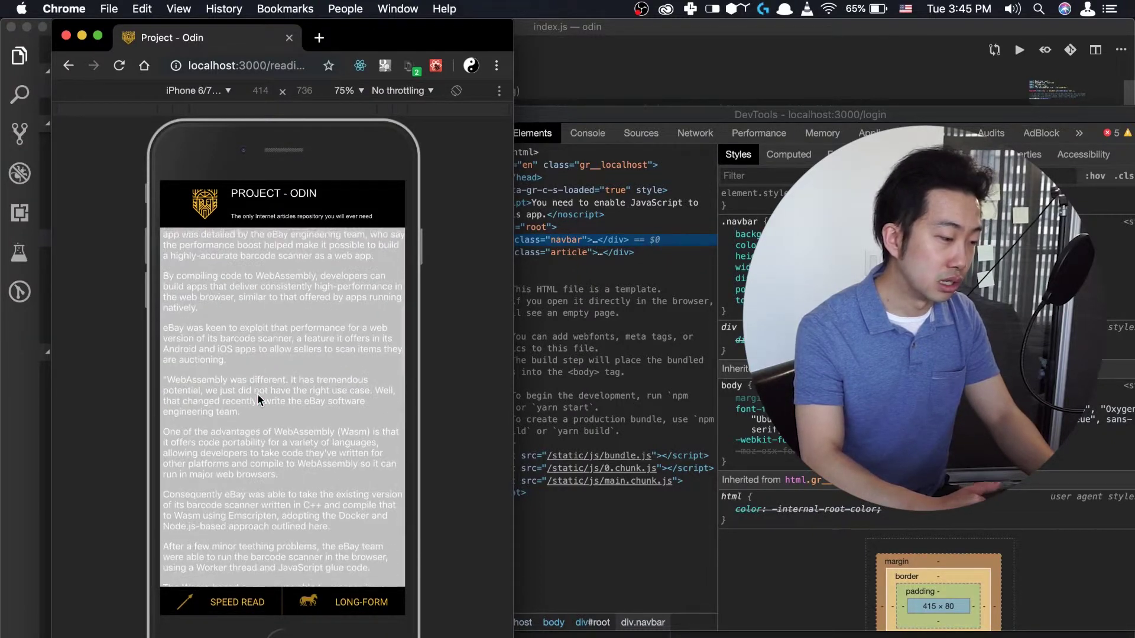
scroll(258, 399, down, 15)
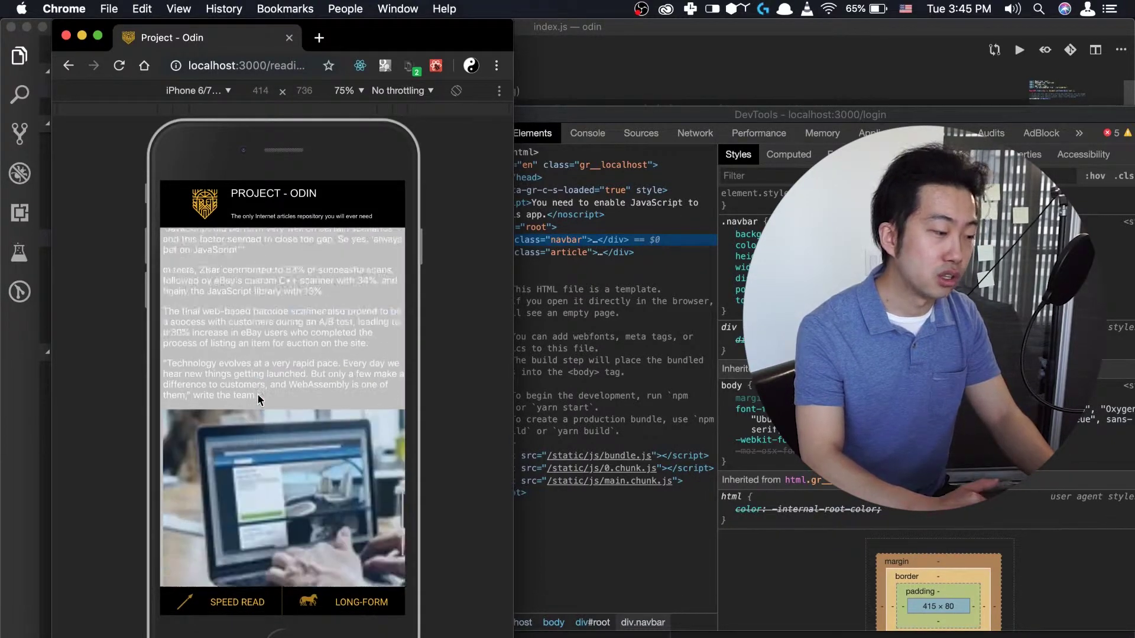
scroll(258, 399, up, 20)
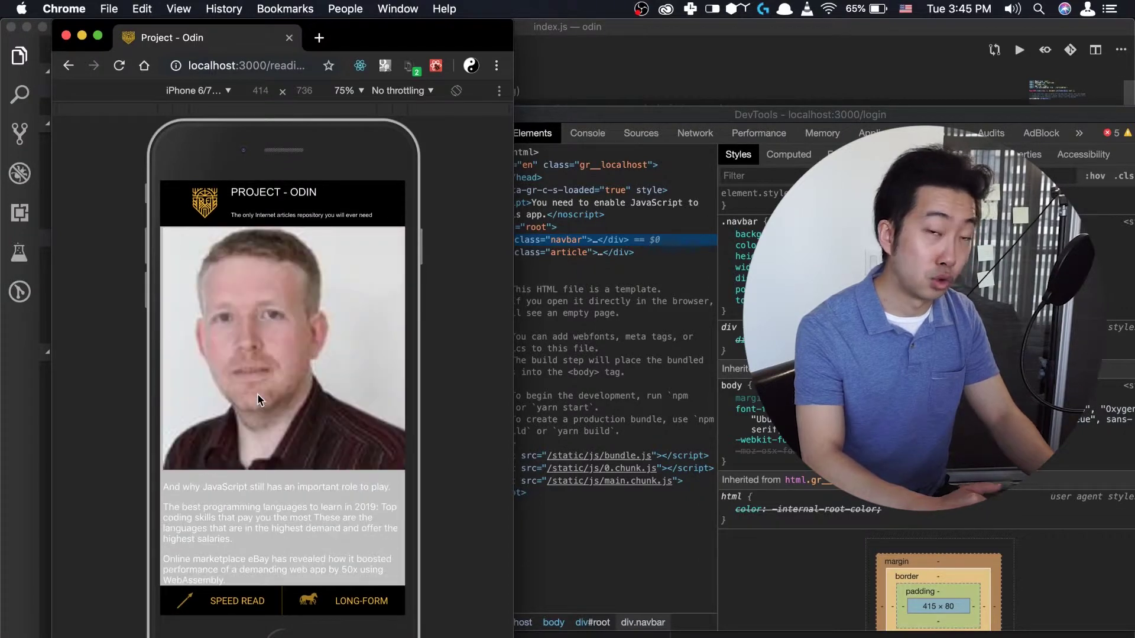
scroll(257, 395, down, 15)
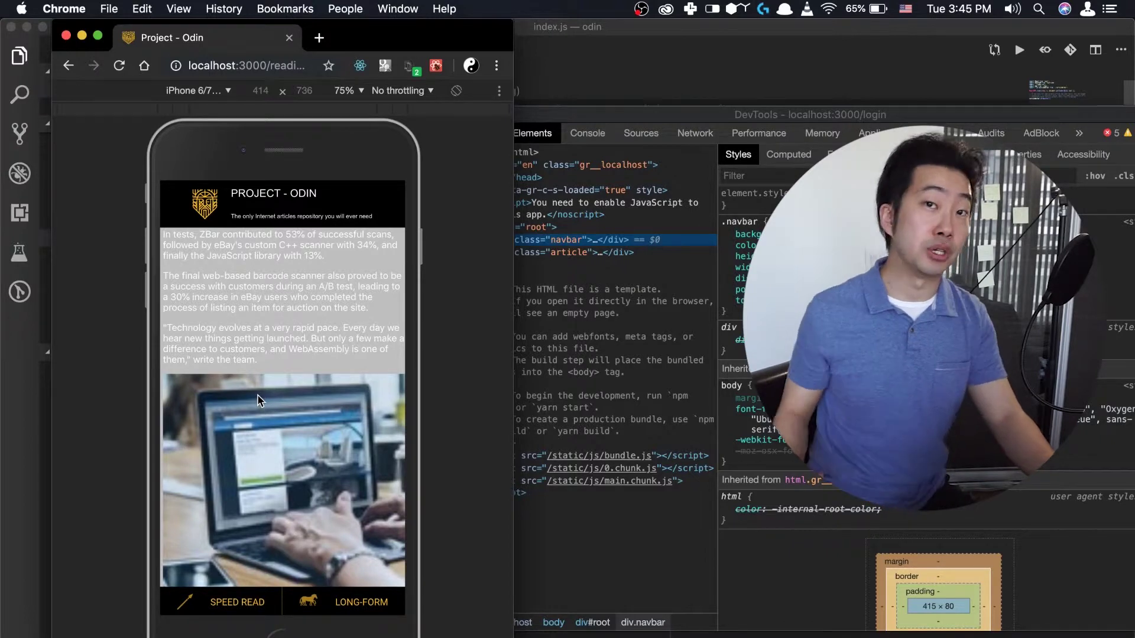
click(227, 609)
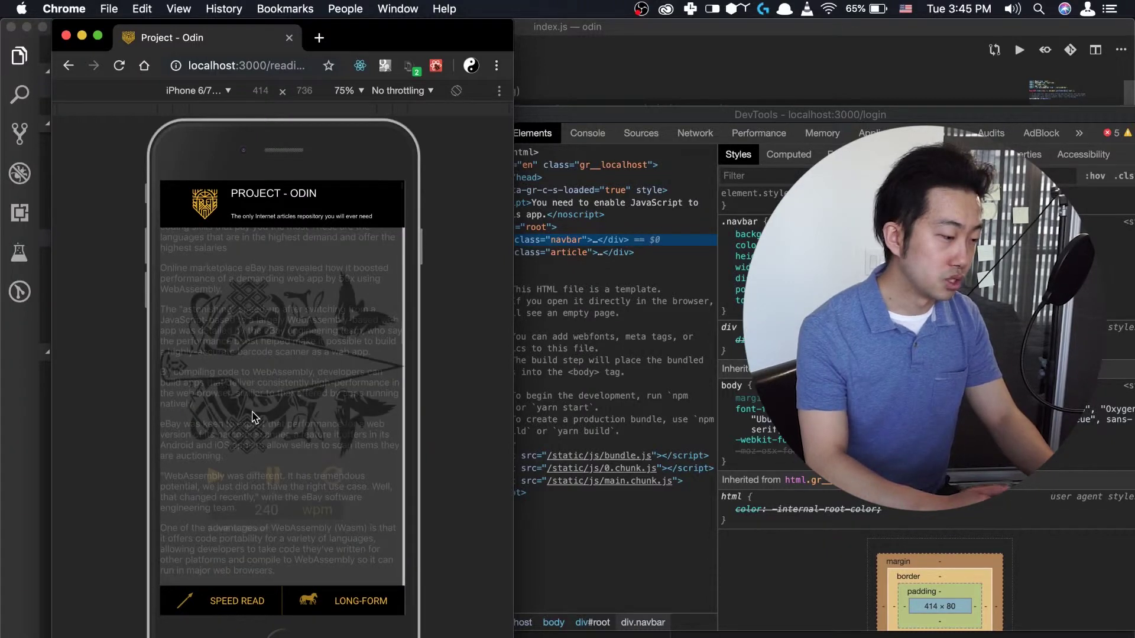
Change the reading speed from 240 to 400 wpm and start speed-reading playback.
scroll(256, 376, down, 5)
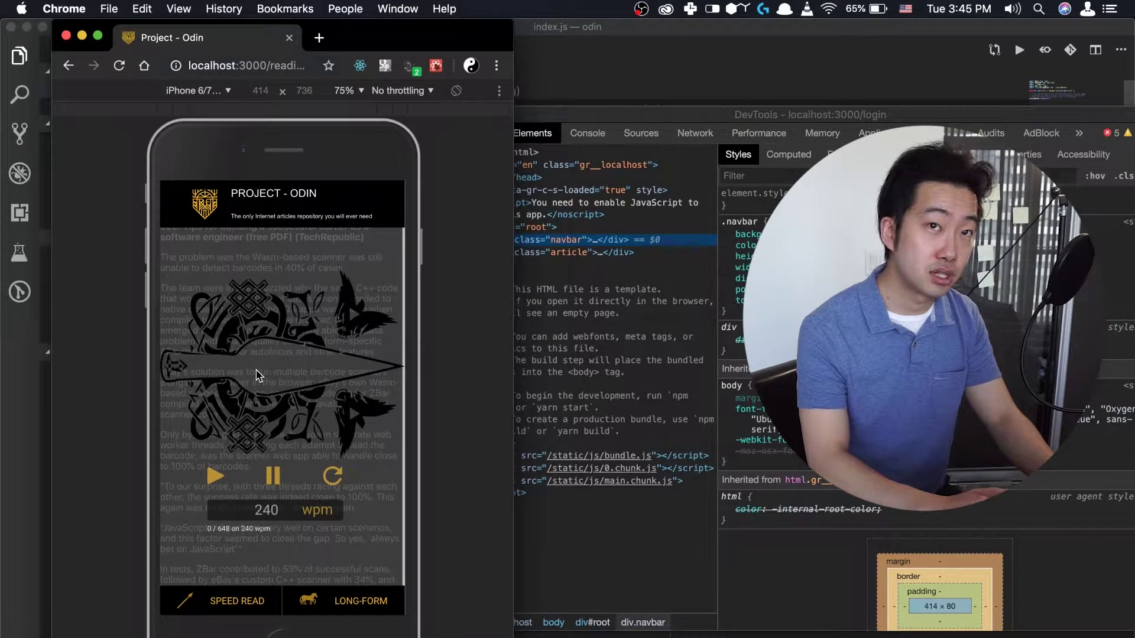
click(262, 510)
key(Delete)
key(BackSpace)
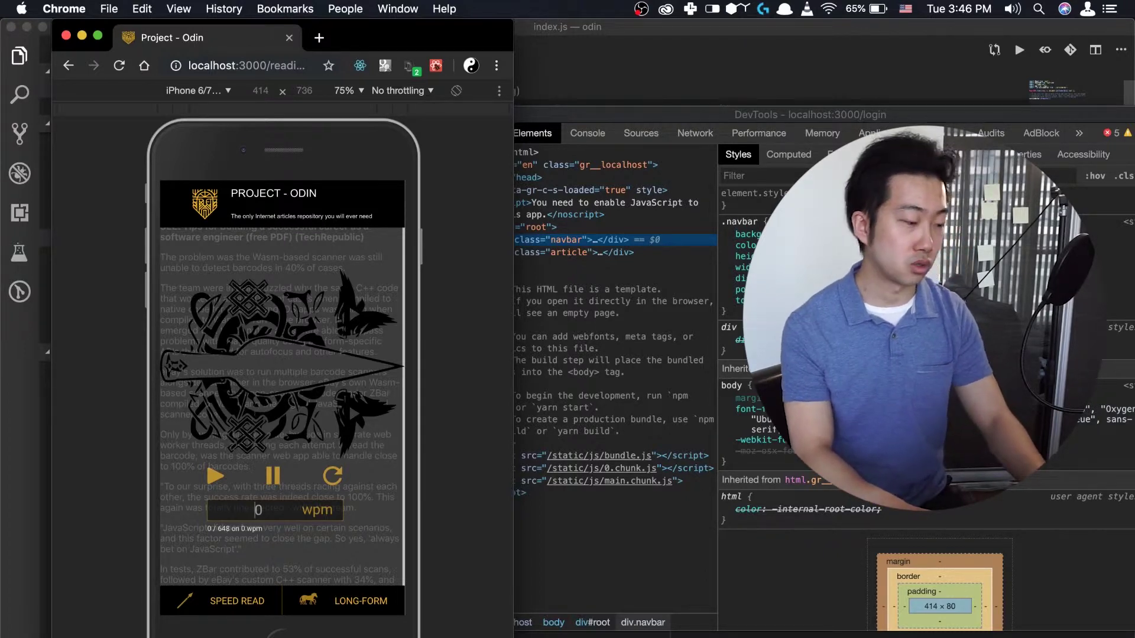
text(40)
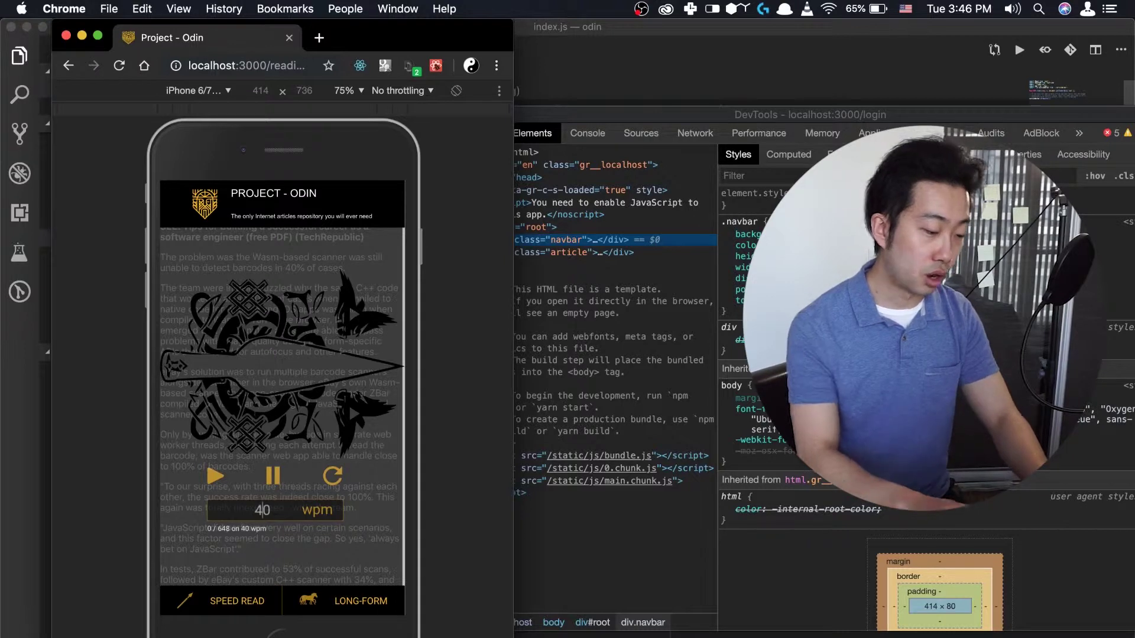
text(00)
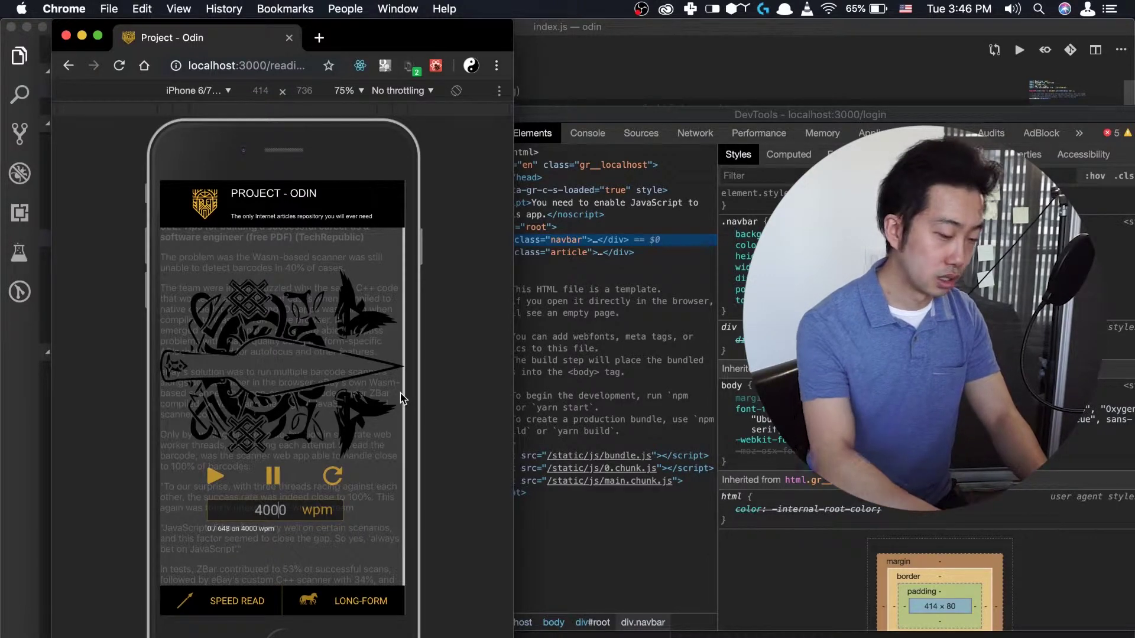
key(BackSpace)
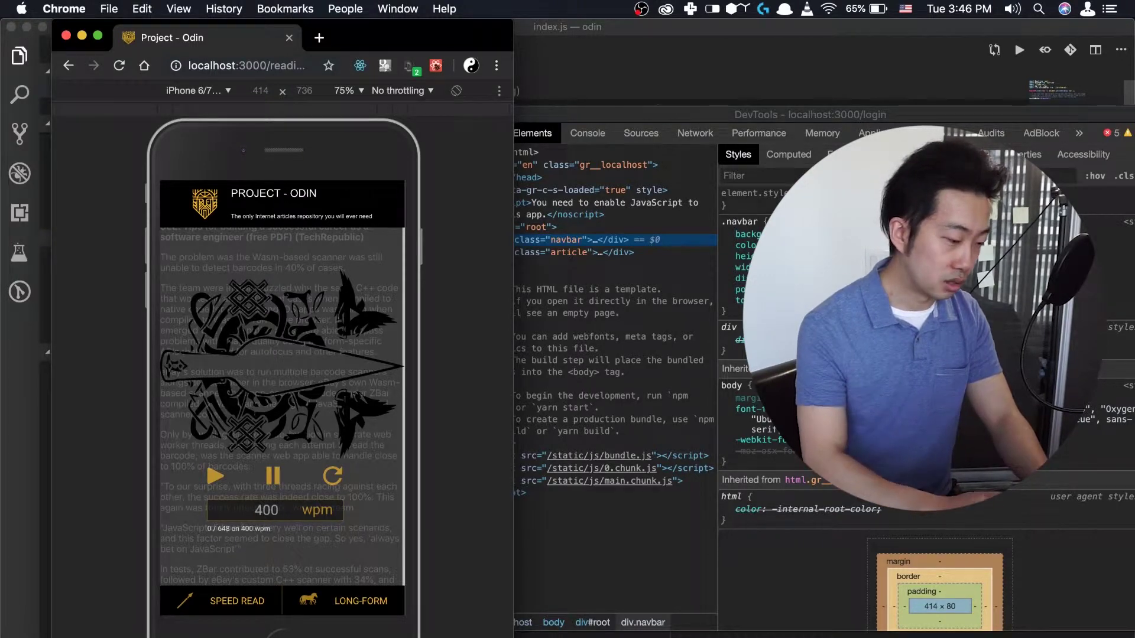
click(215, 477)
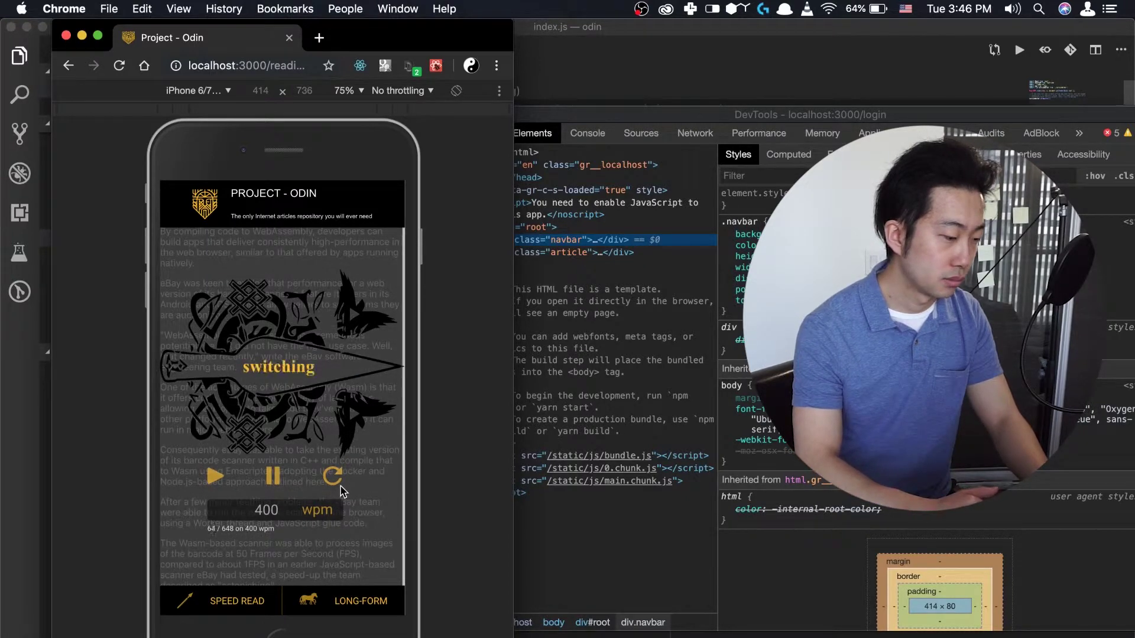
Return to the repository, filter Feedly to PYTHON-PROGRAMMING, and open the psychopy example article.
click(210, 218)
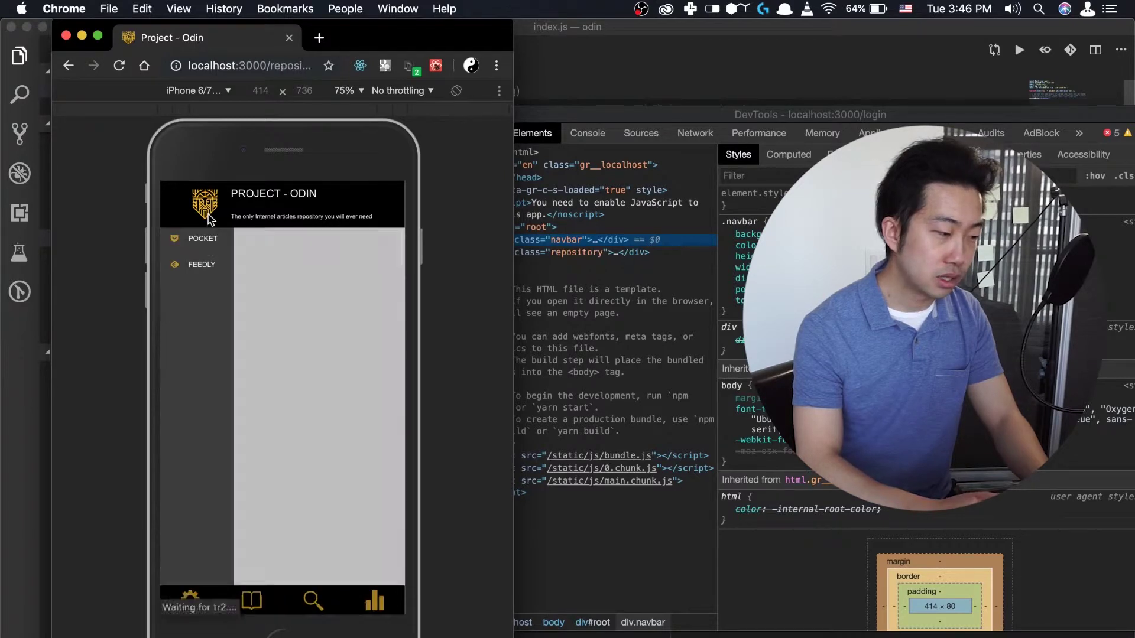
click(210, 270)
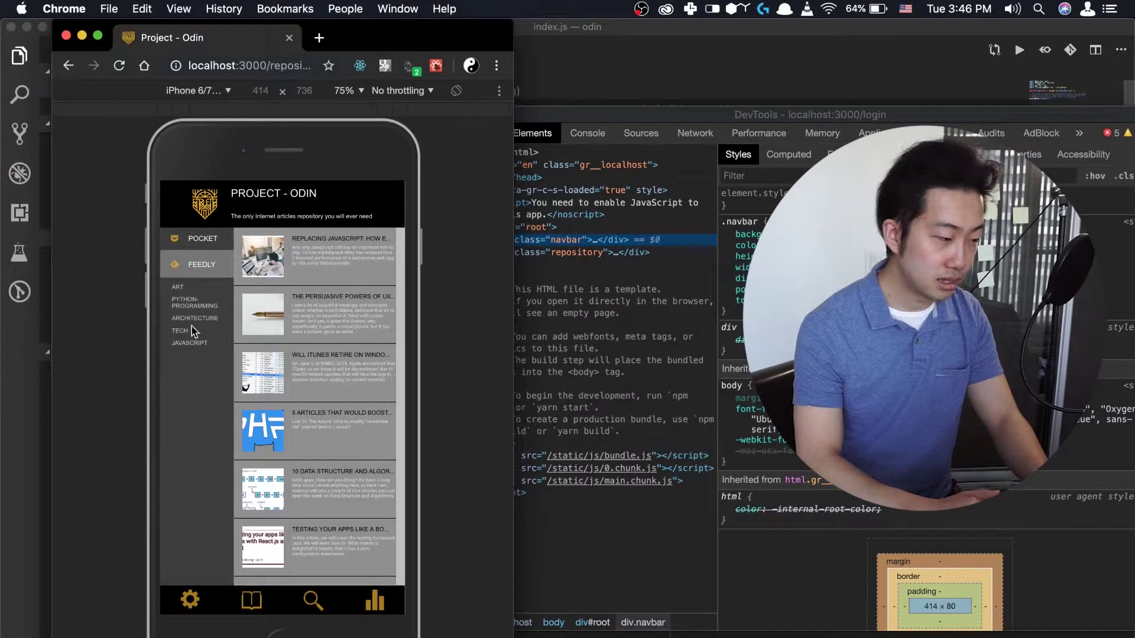
click(193, 304)
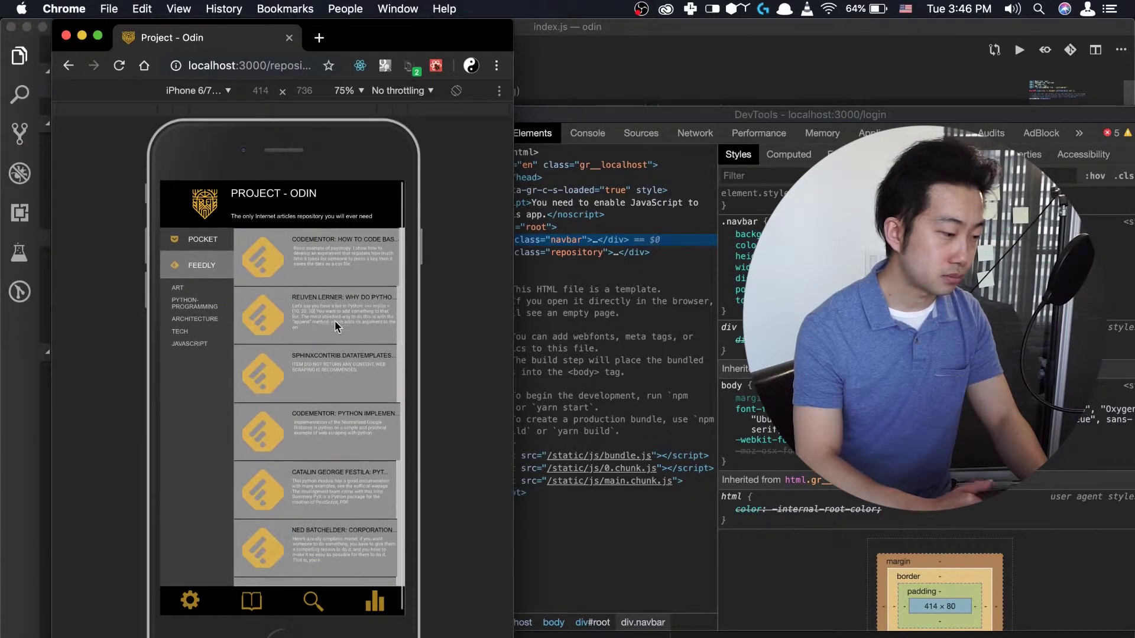
click(345, 264)
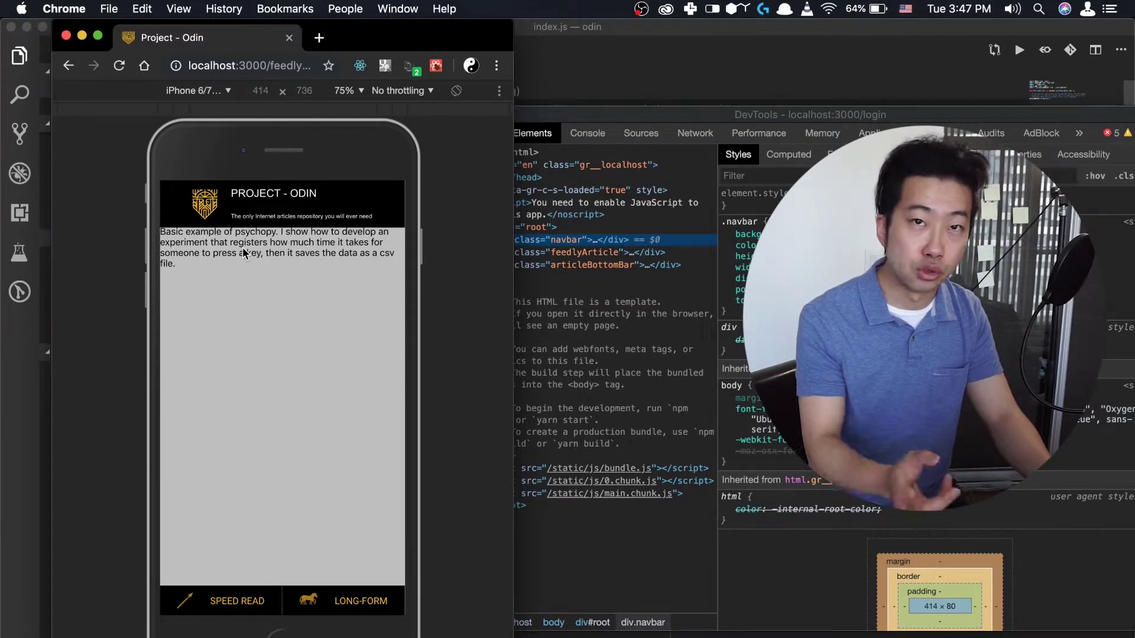
Switch the psychopy article to LONG-FORM and scroll from Introduction through code to the CSV output.
click(306, 608)
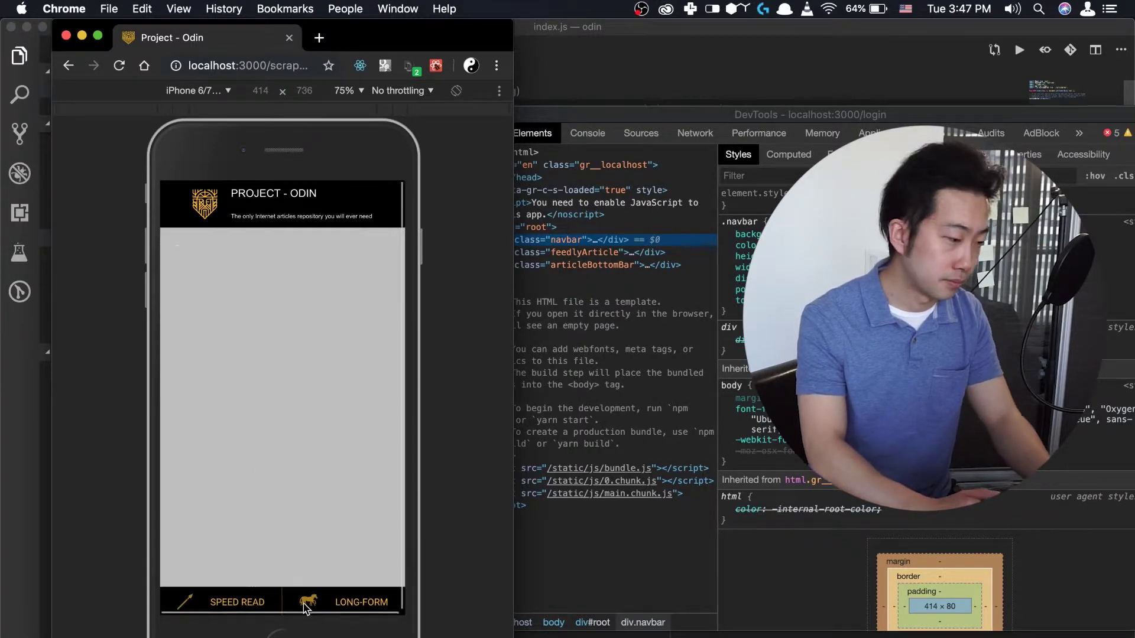
scroll(311, 439, down, 2)
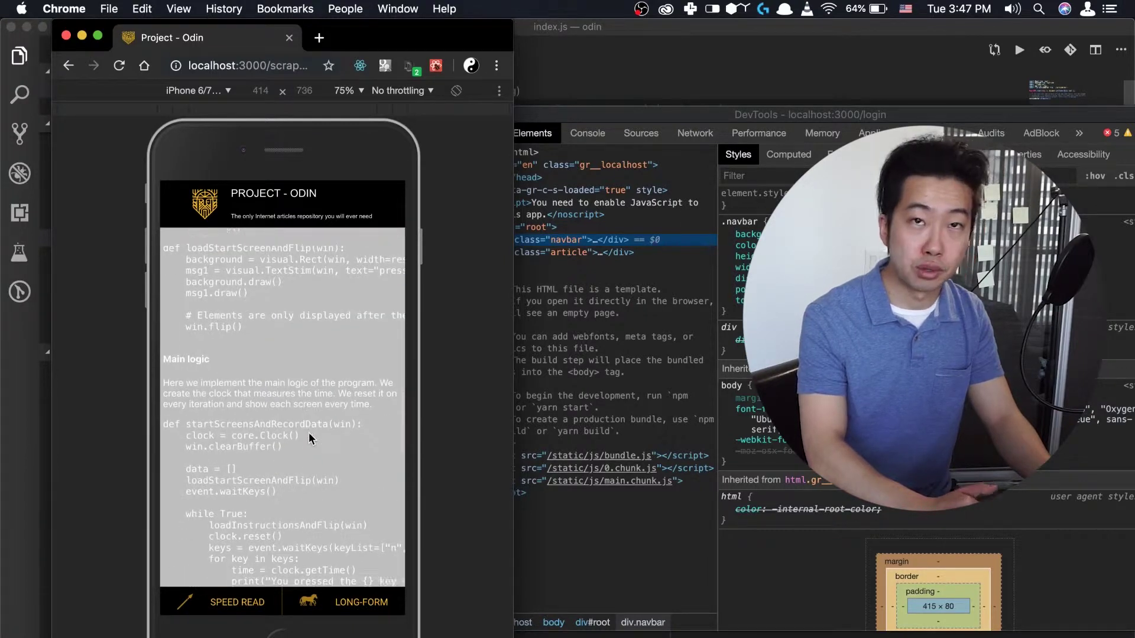
scroll(308, 438, down, 10)
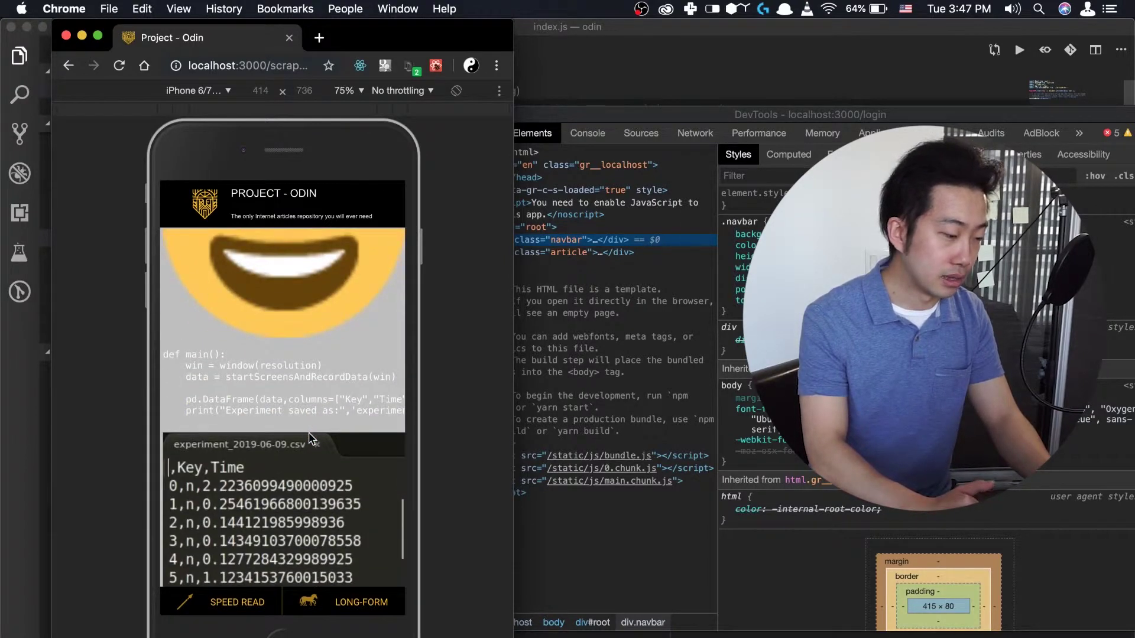
scroll(319, 343, up, 10)
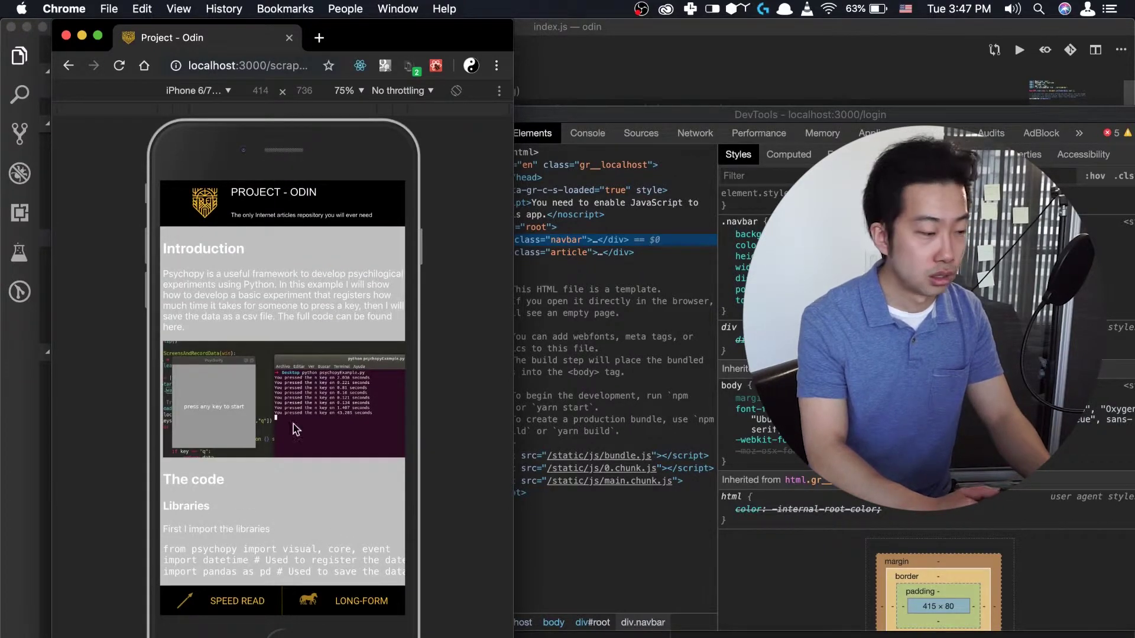
scroll(304, 298, down, 10)
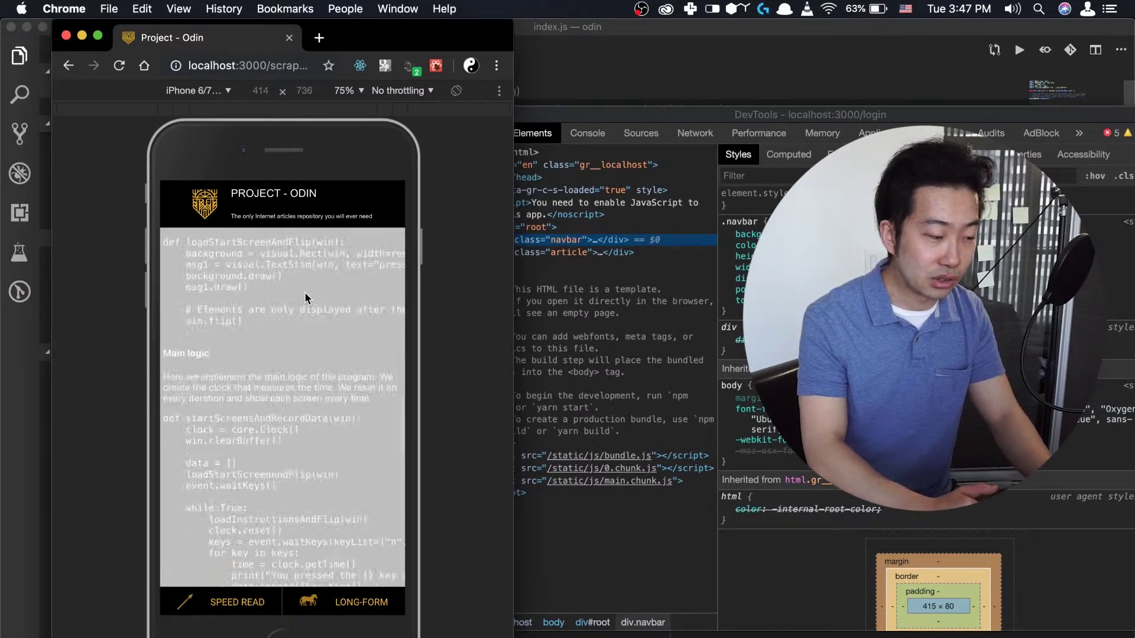
scroll(305, 297, down, 10)
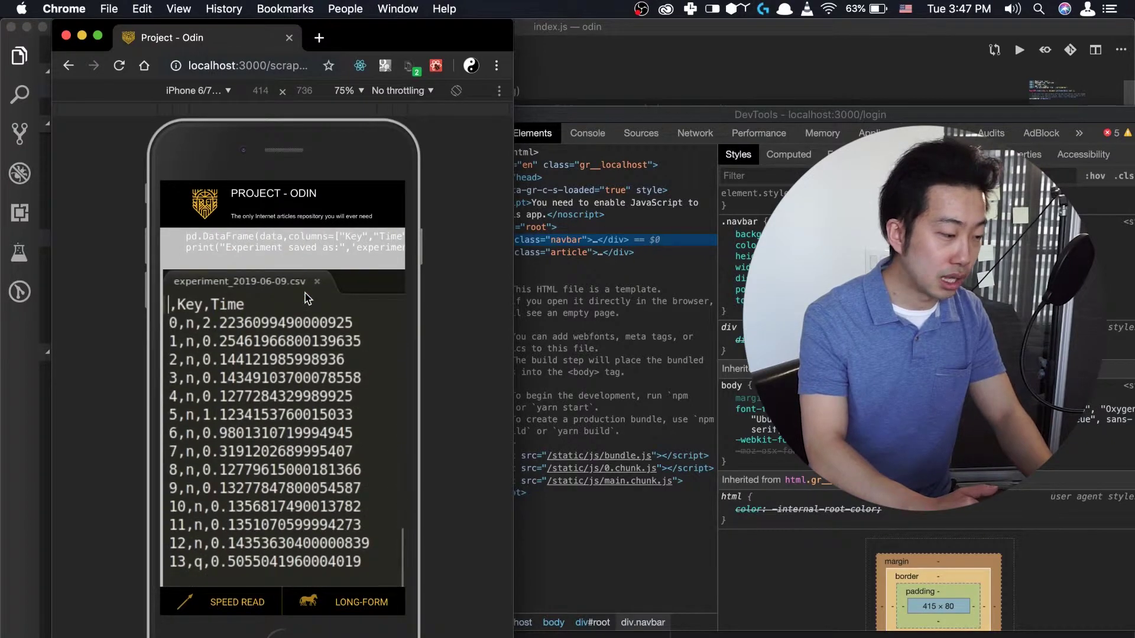
scroll(307, 297, up, 10)
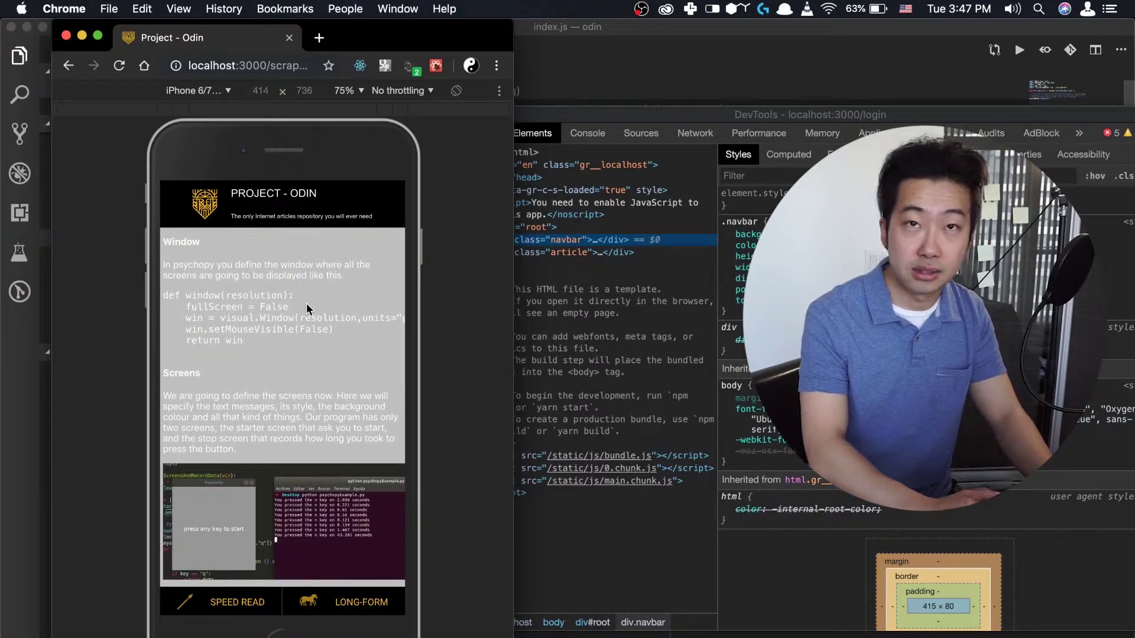
scroll(306, 308, up, 5)
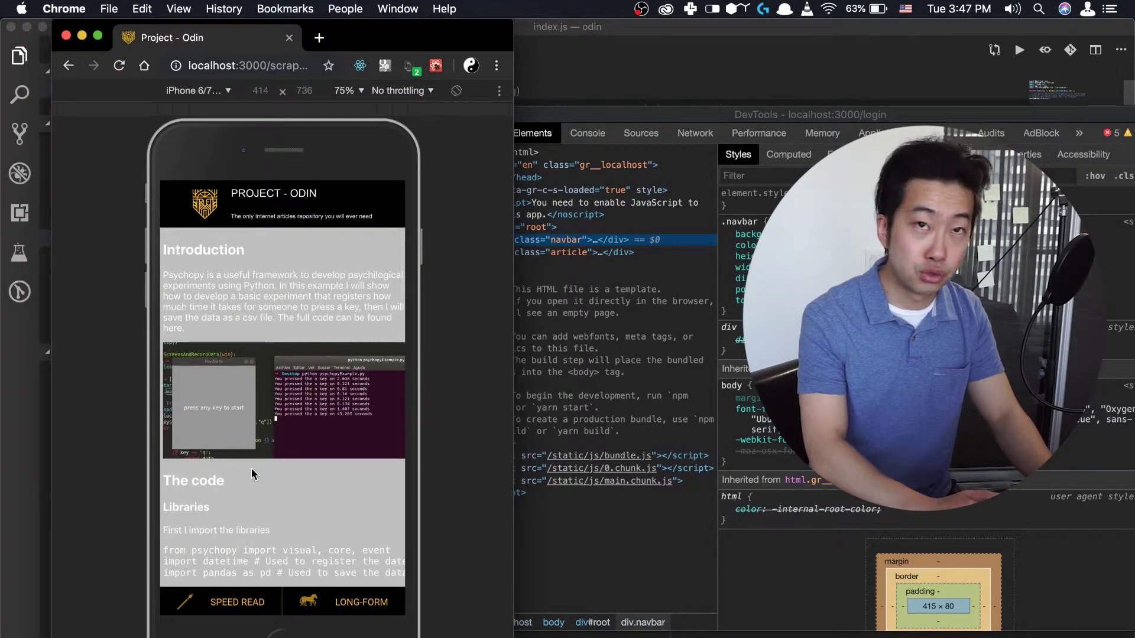
Speed read the long-form article at 800 wpm instead of 240, then restart it from the beginning.
click(236, 603)
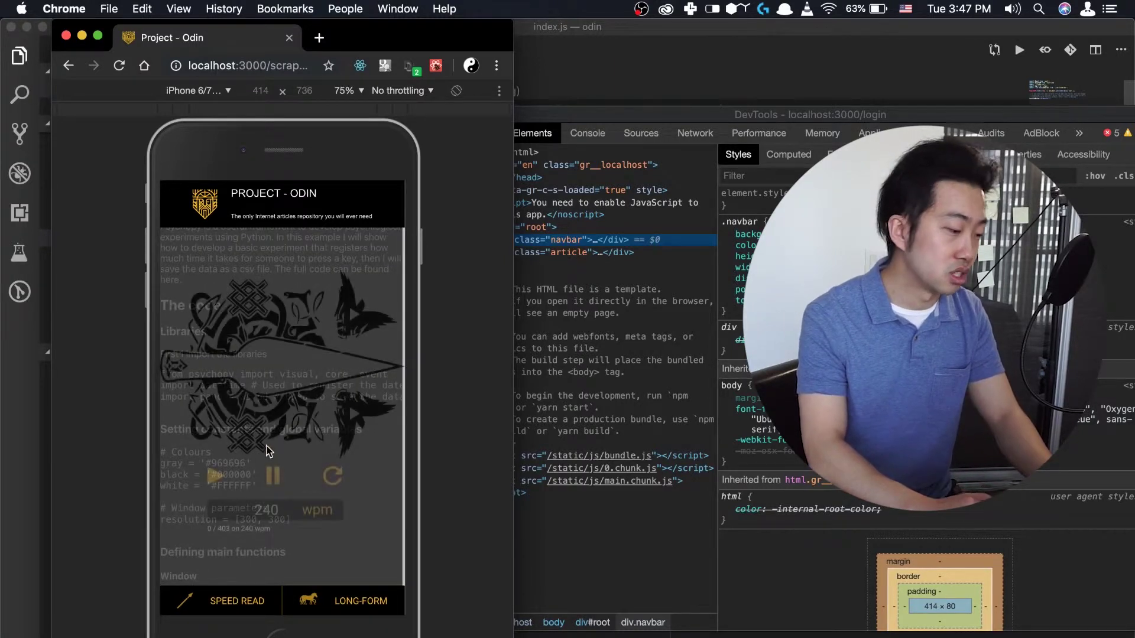
click(277, 512)
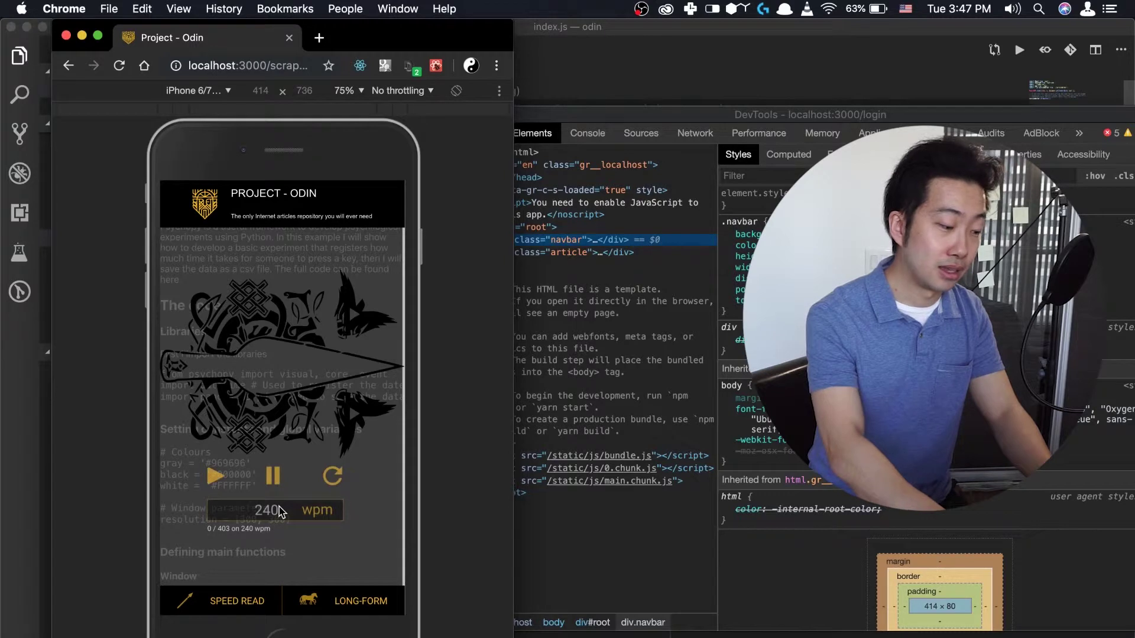
key(BackSpace)
key(BackSpace)
key(BackSpace)
text(800)
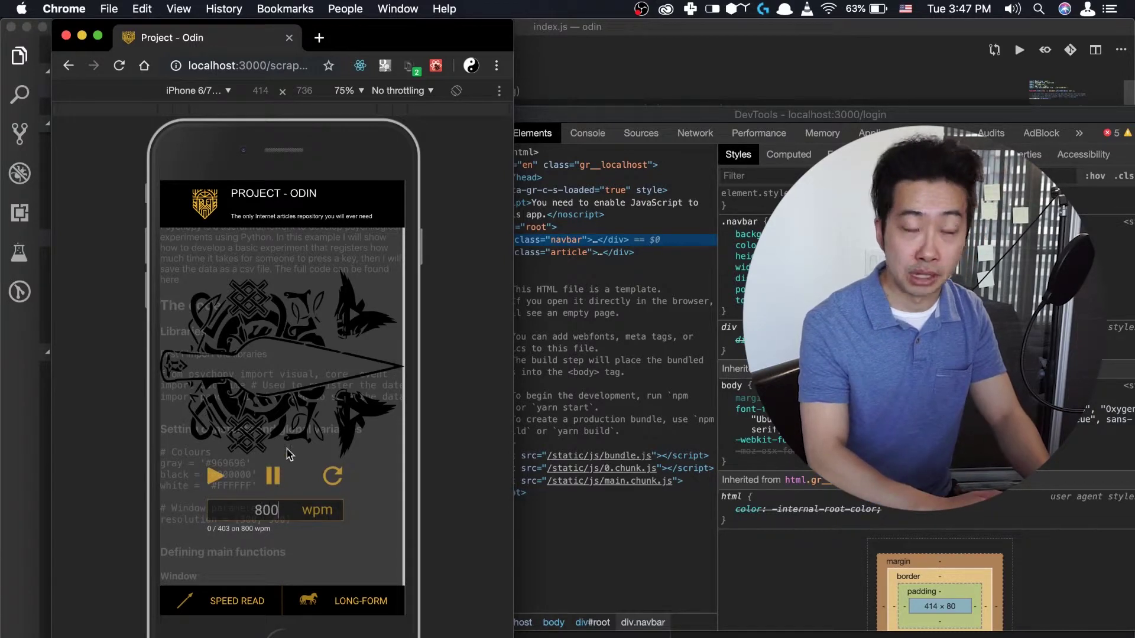
click(218, 478)
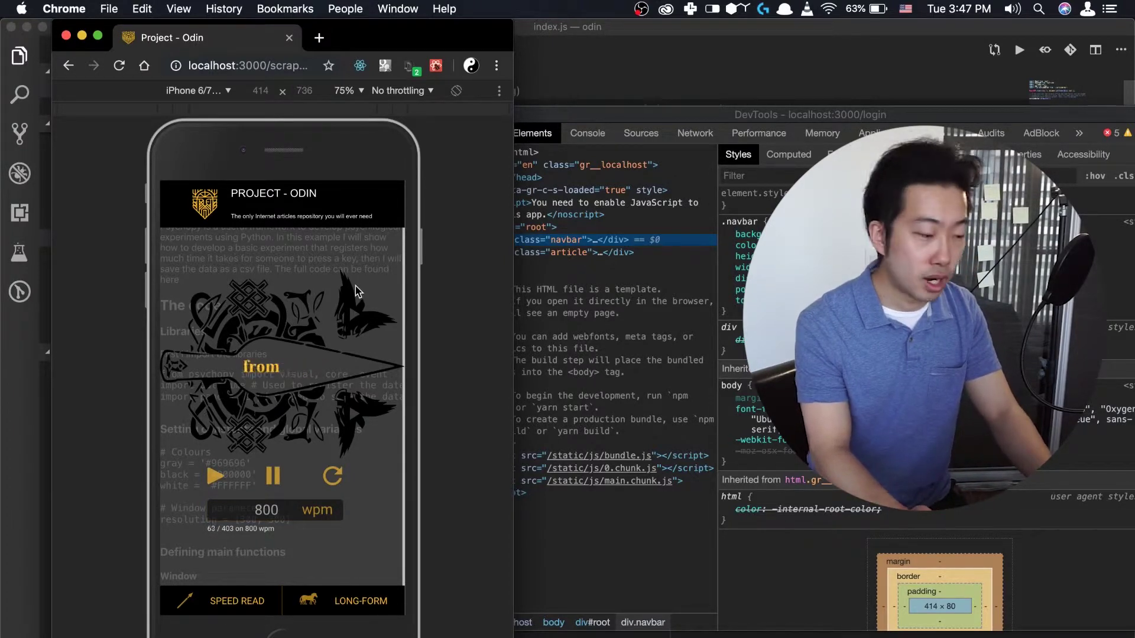
click(332, 477)
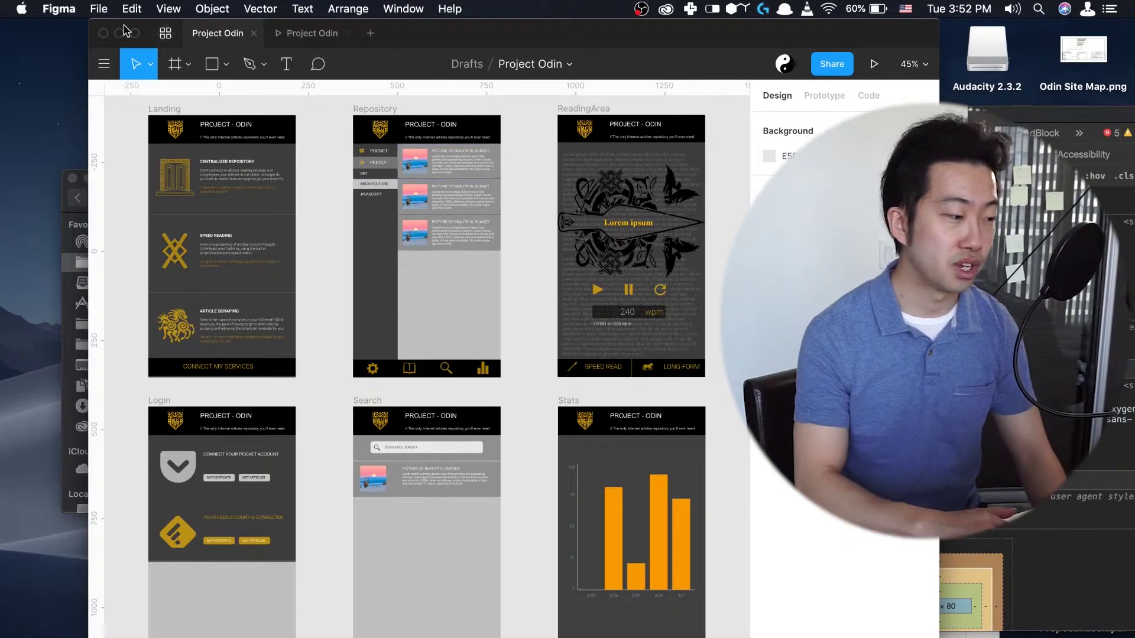
click(59, 9)
mouse_move(99, 8)
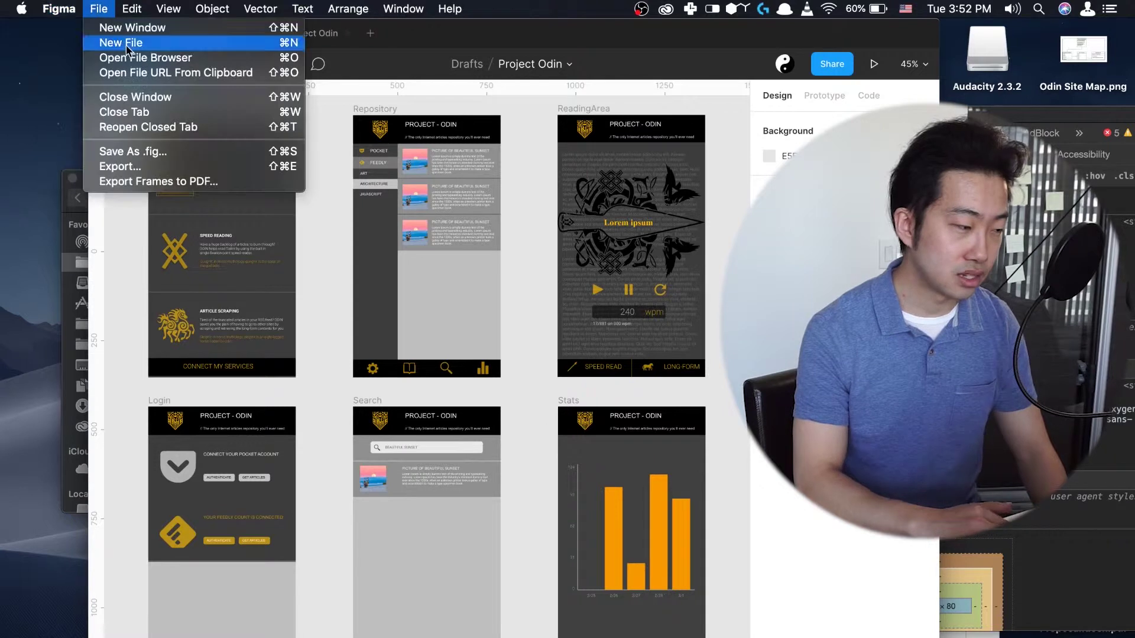
click(59, 8)
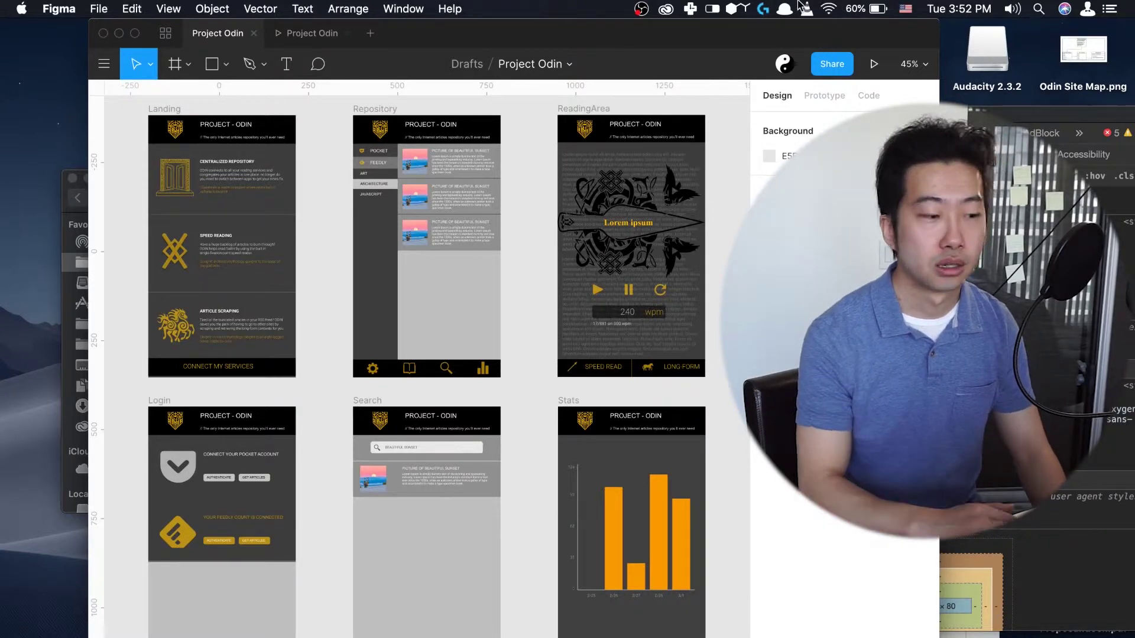
drag(685, 28, 684, 16)
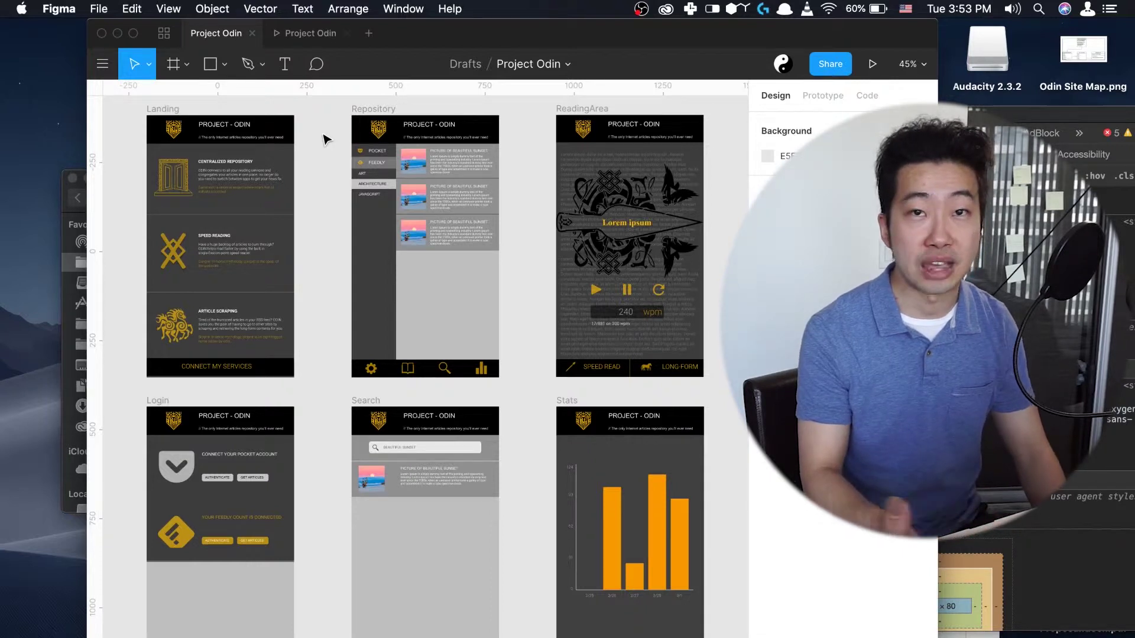
Zoom to the Landing frame with Shift+2 and close in on the Centralized Repository and Speed Reading sections.
key(shift+2)
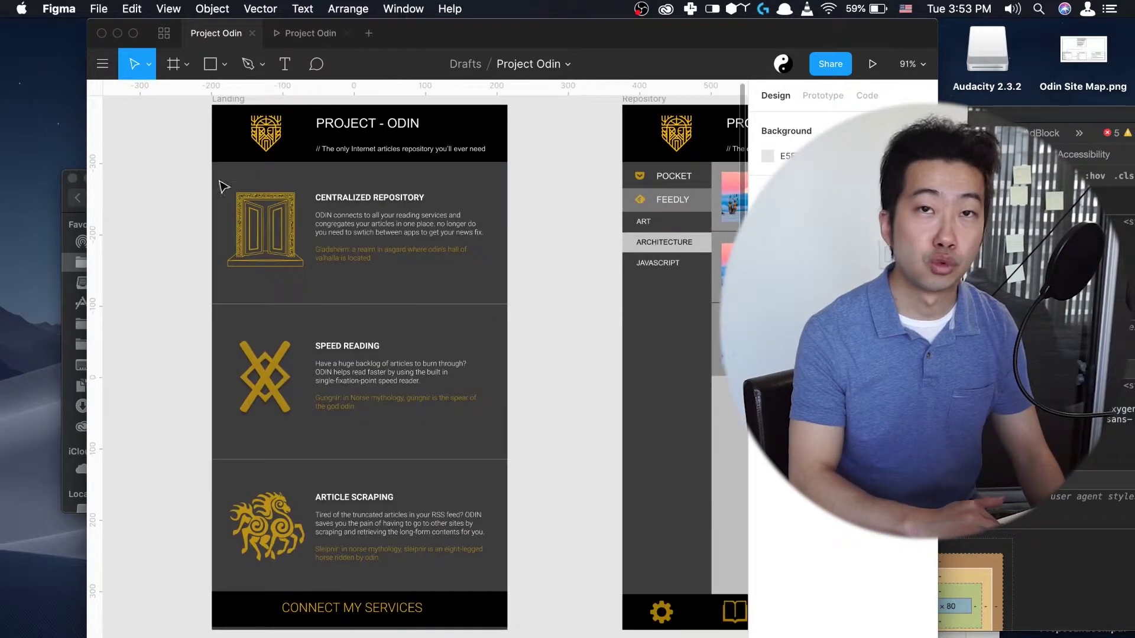
scroll(284, 153, up, 2)
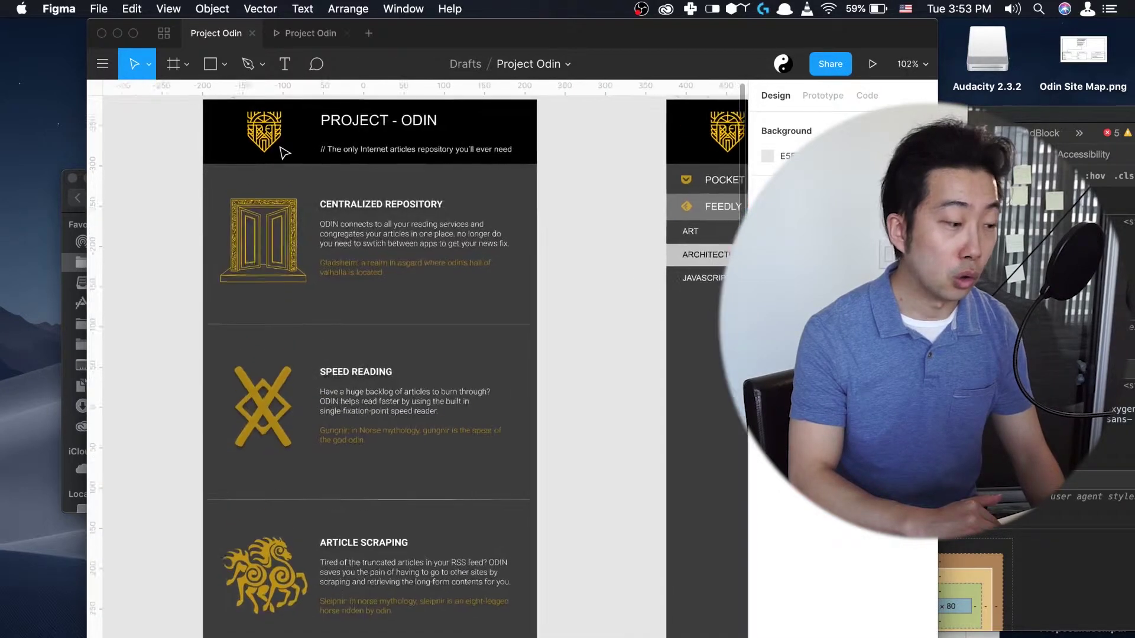
scroll(285, 153, up, 2)
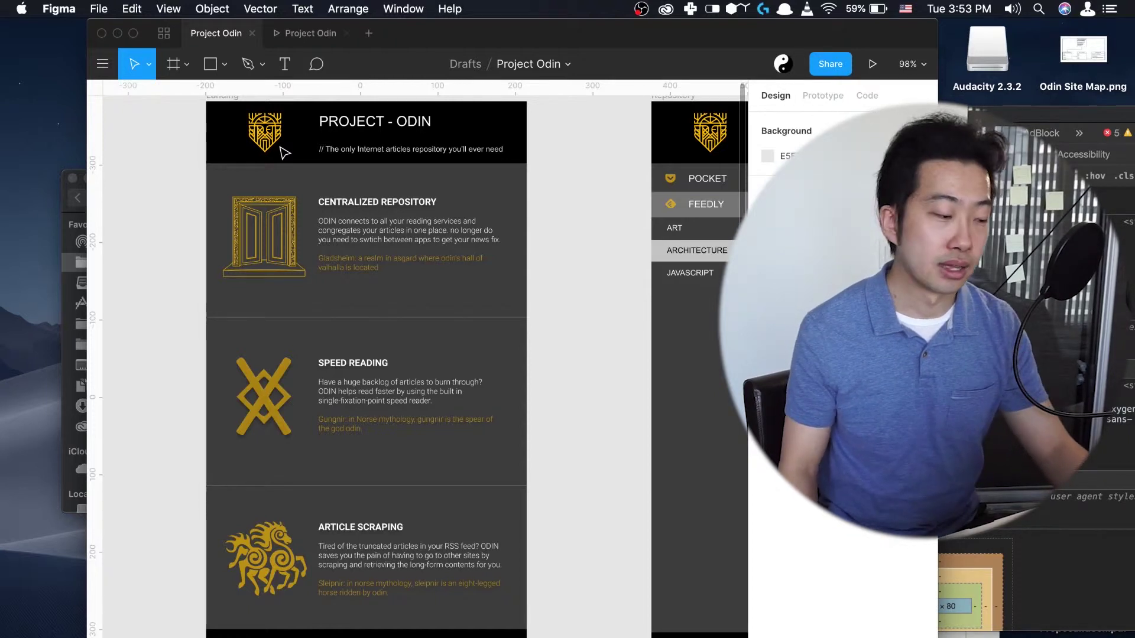
scroll(284, 195, down, 2)
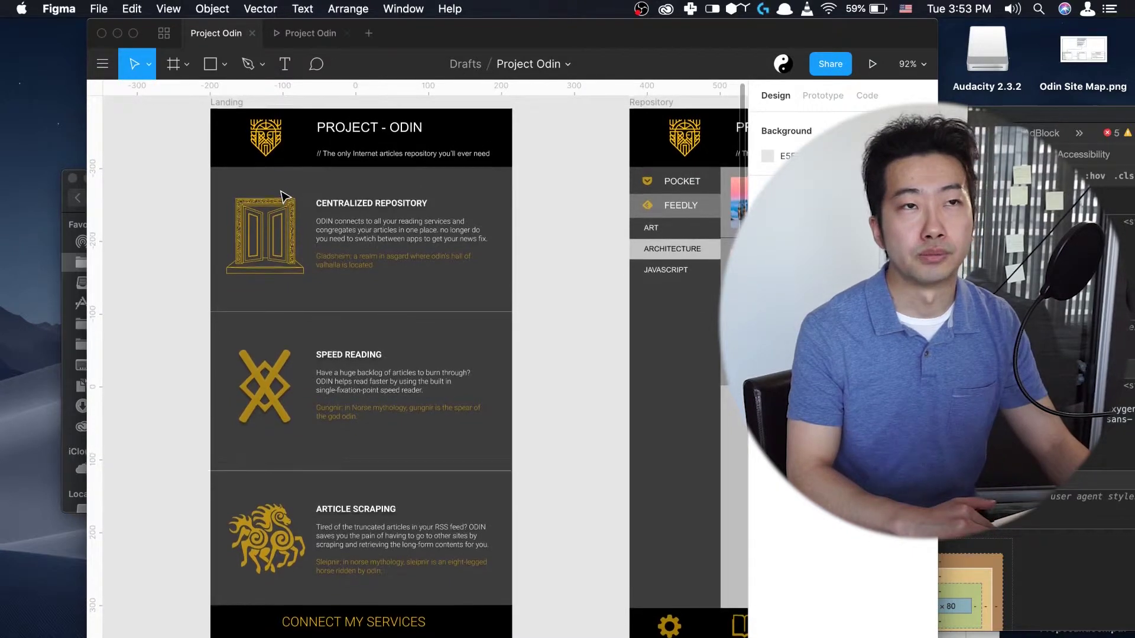
scroll(284, 195, down, 3)
scroll(284, 196, up, 3)
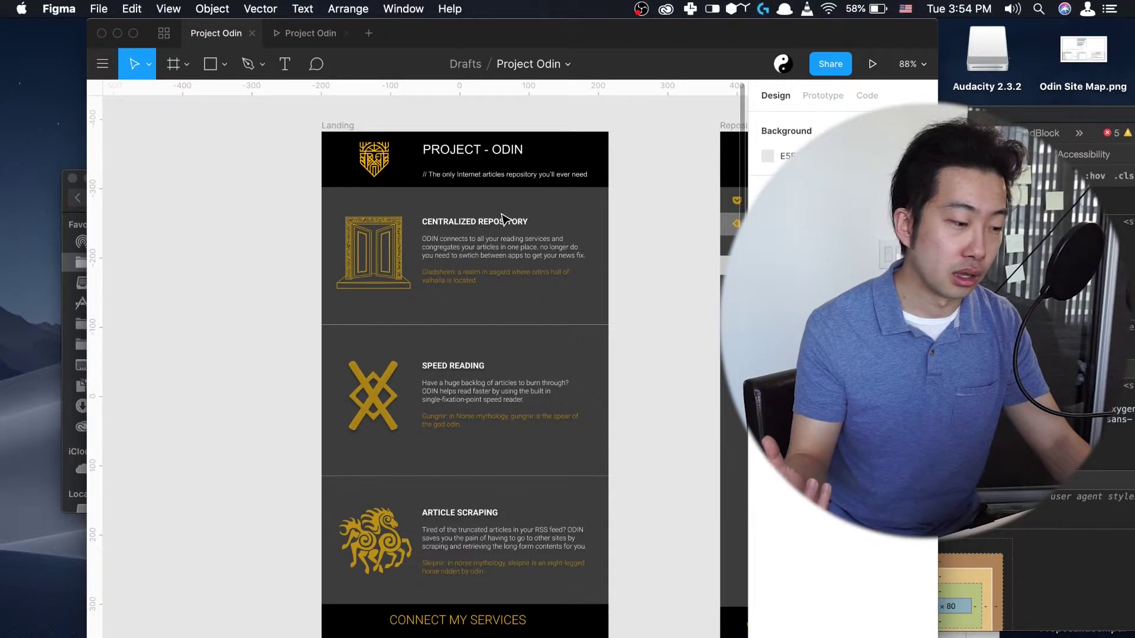
scroll(465, 238, up, 3)
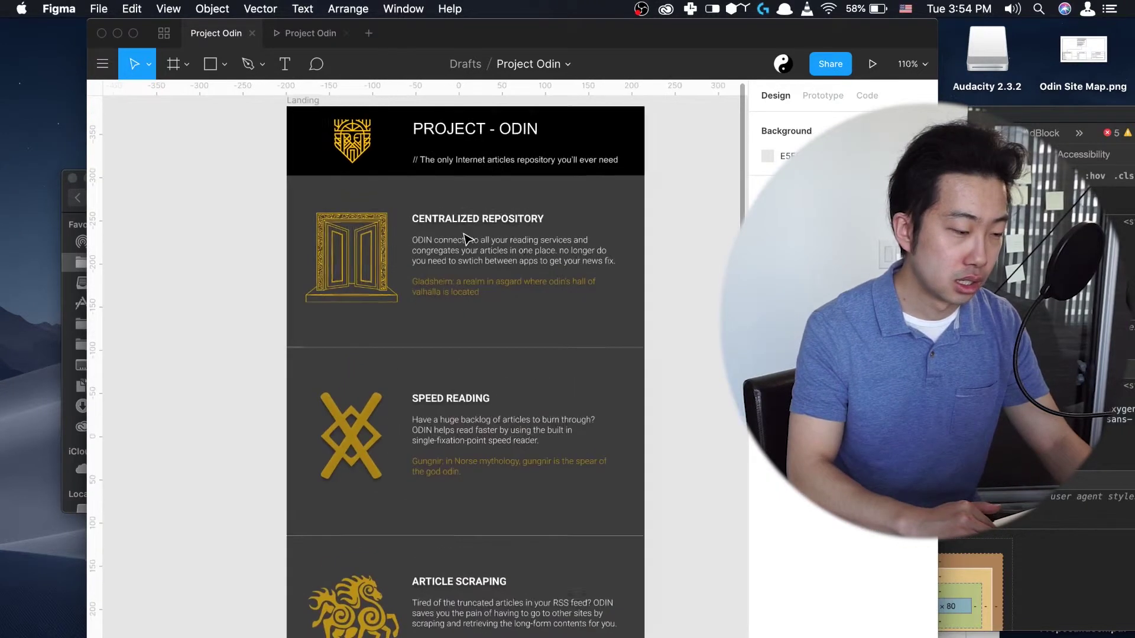
scroll(464, 237, up, 3)
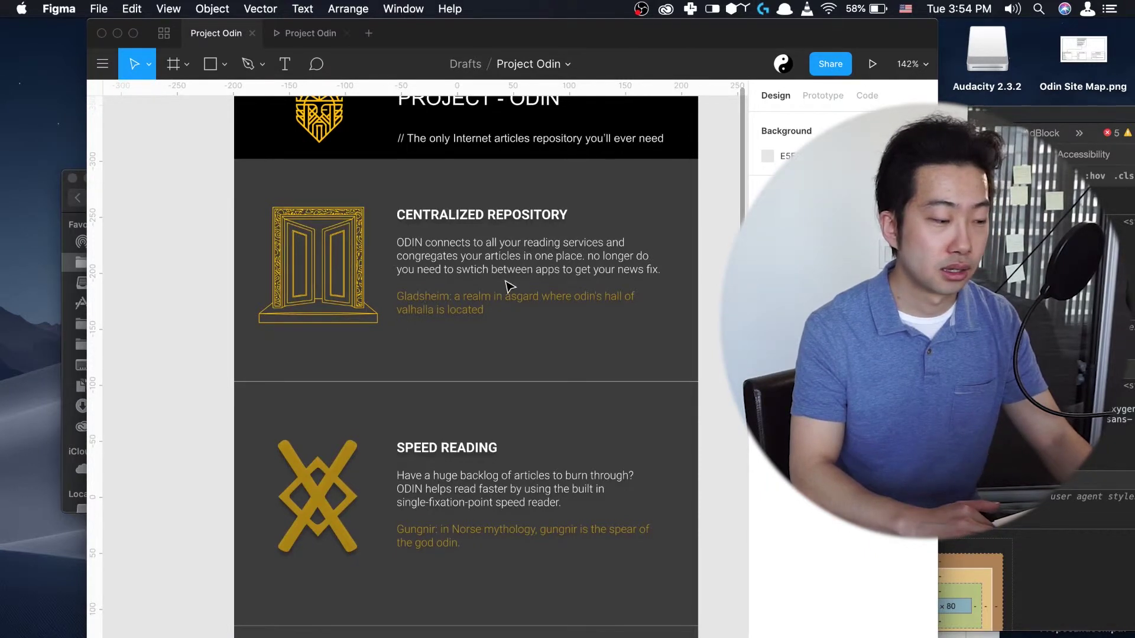
scroll(499, 239, up, 4)
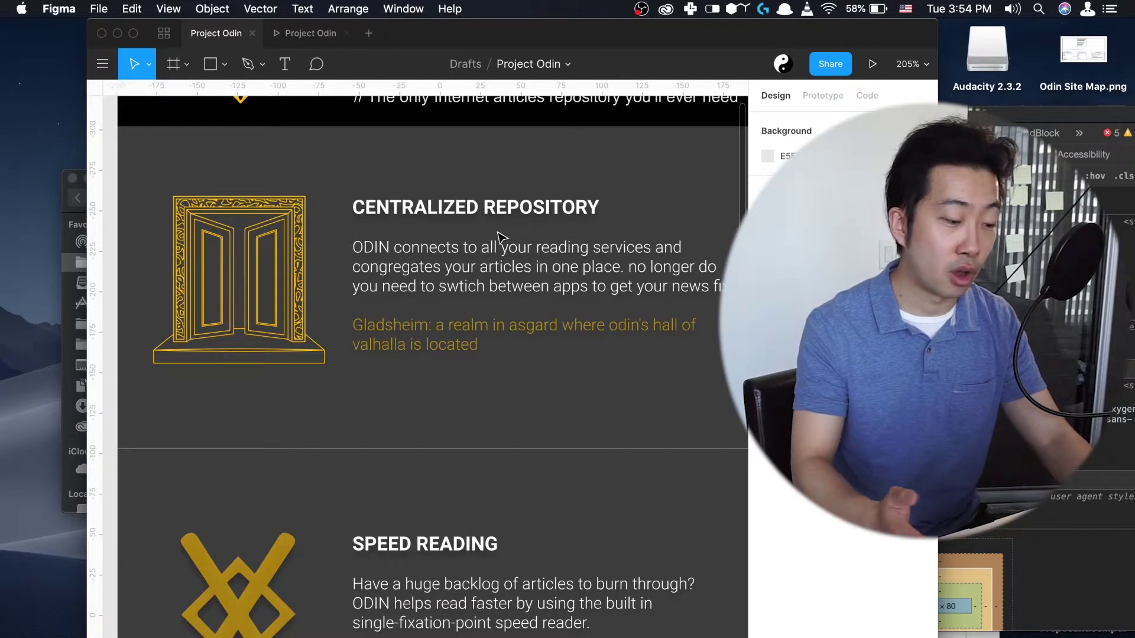
scroll(477, 400, down, 5)
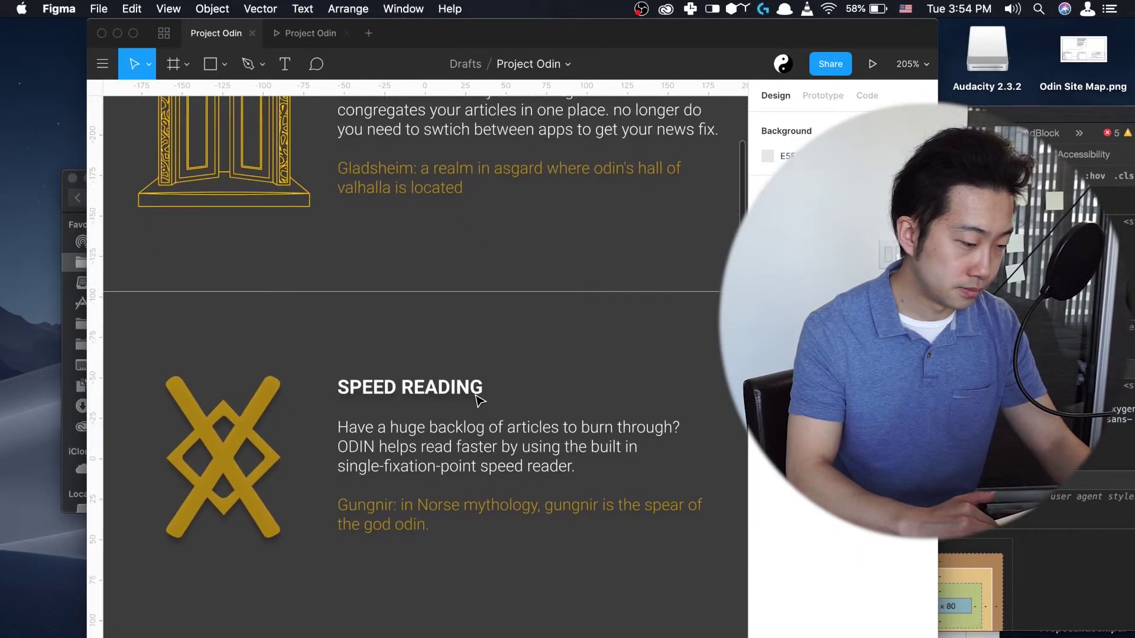
scroll(478, 400, down, 1)
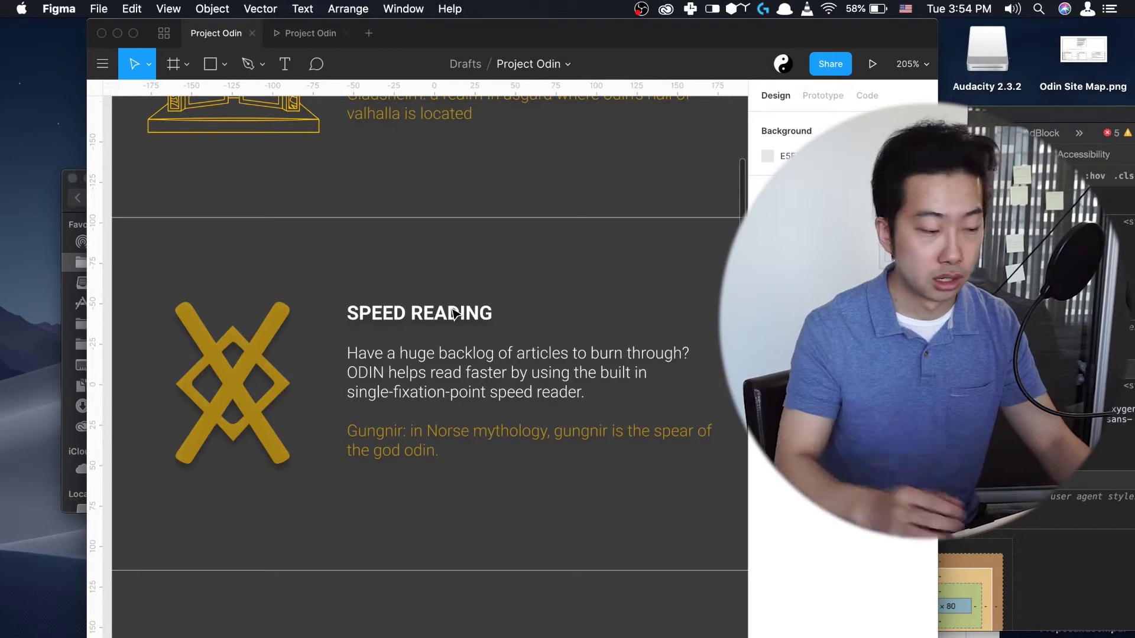
Pan past the ReadingArea frame to the Landing's Article Scraping section, then zoom out to about 109%.
scroll(603, 320, down, 3)
scroll(600, 330, right, 10)
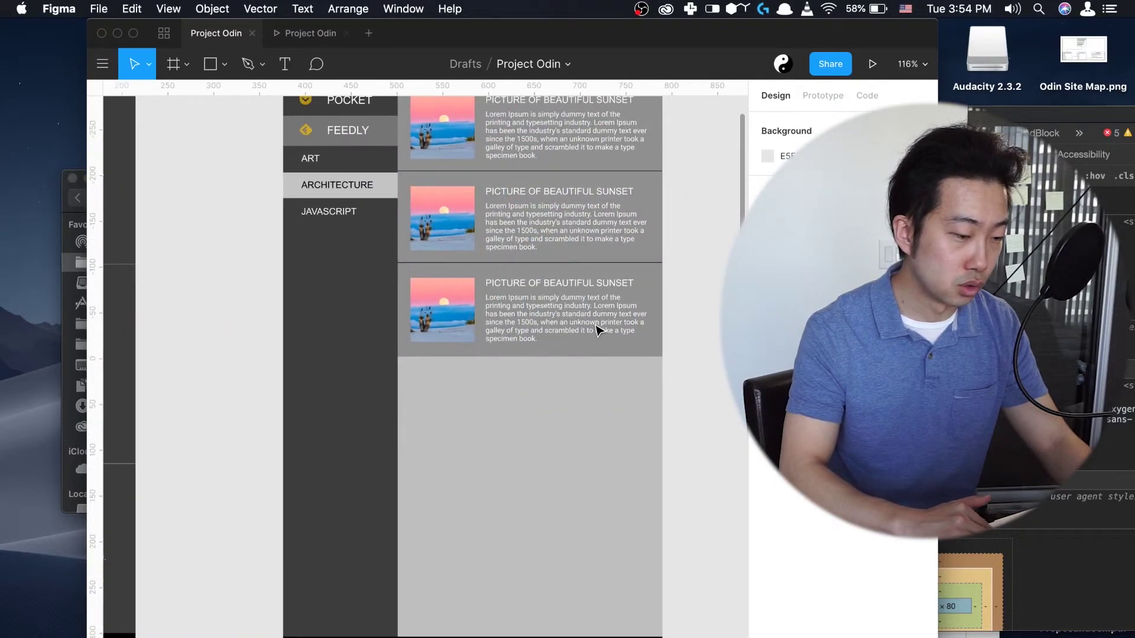
scroll(599, 331, down, 3)
scroll(597, 333, right, 5)
scroll(598, 333, up, 1)
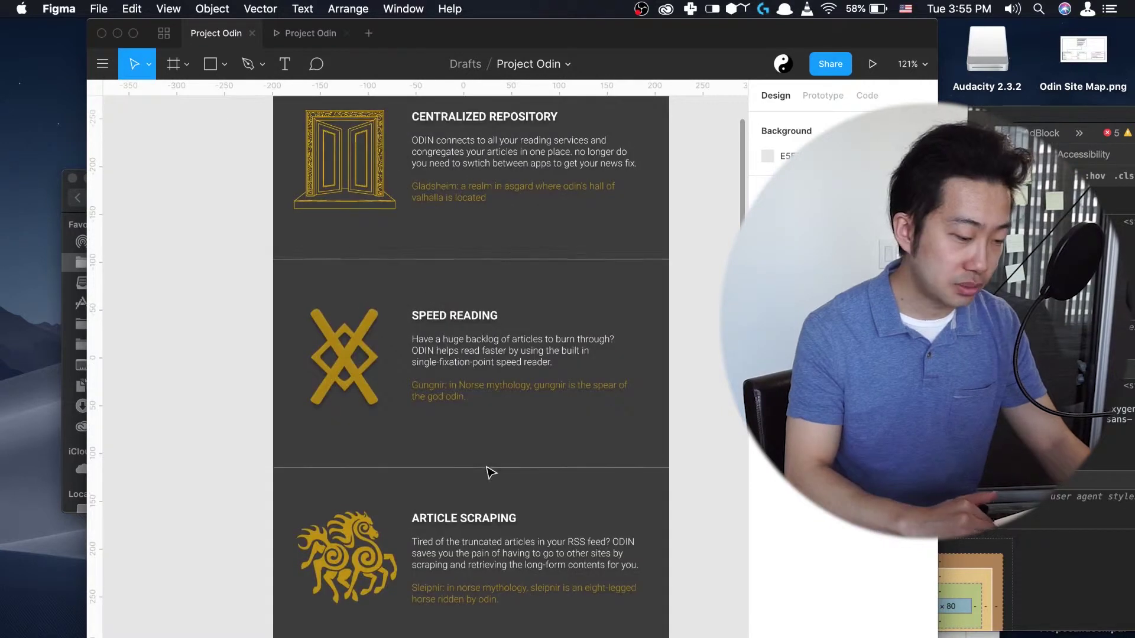
scroll(489, 471, down, 5)
scroll(489, 471, up, 5)
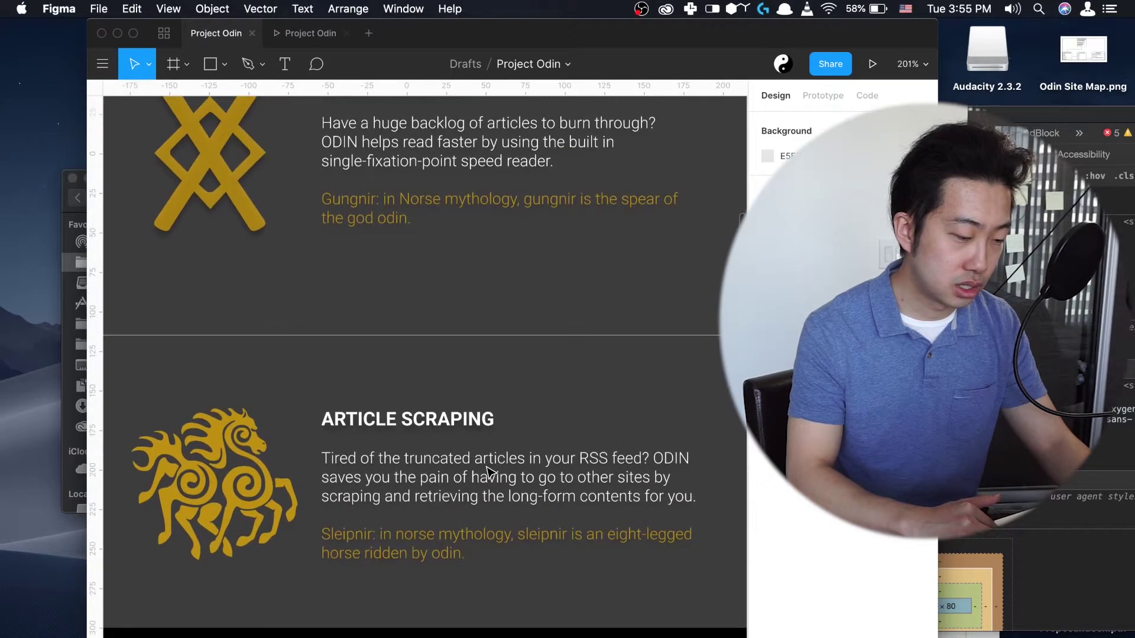
scroll(489, 471, down, 2)
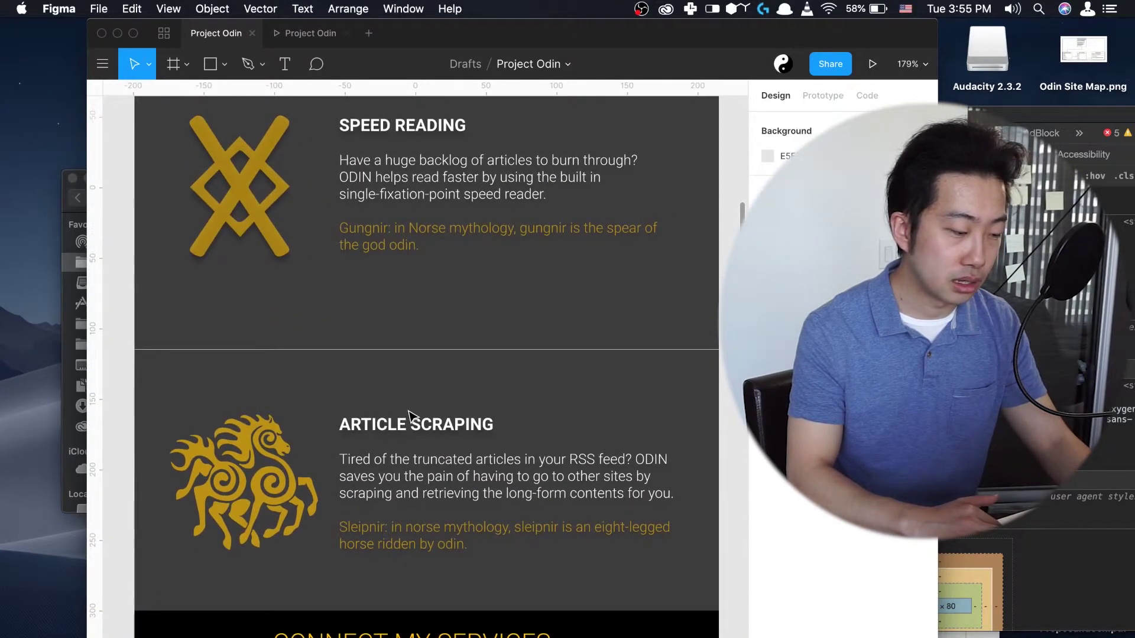
scroll(387, 426, down, 2)
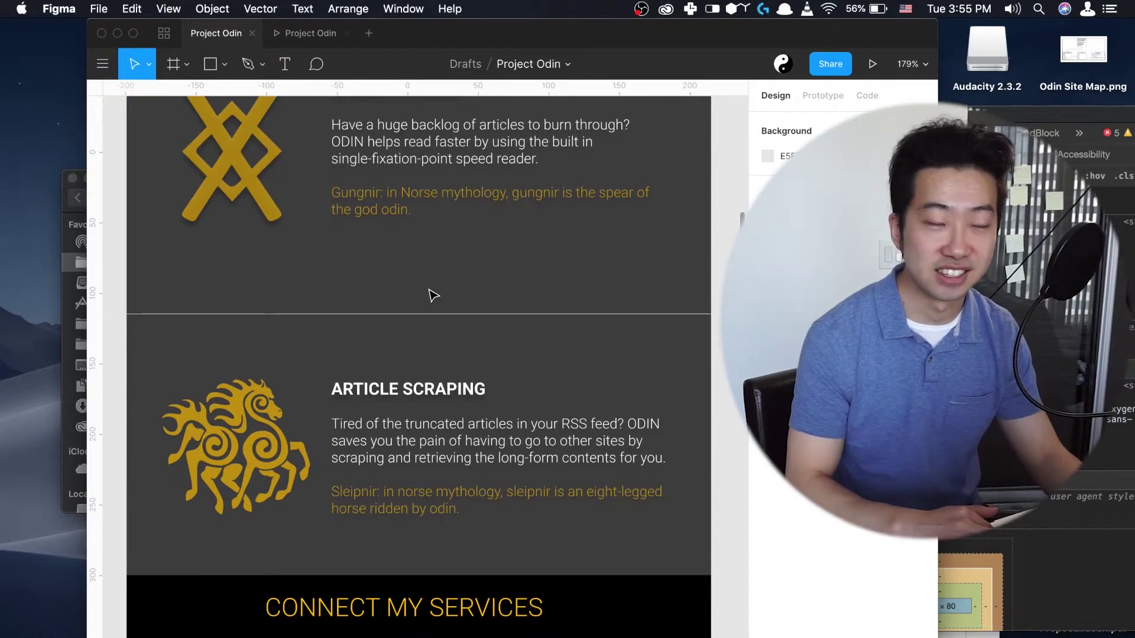
scroll(431, 296, down, 5)
Pan across the Repository and ReadingArea frames, then zoom out to 50% showing Search and Stats.
scroll(432, 297, right, 8)
scroll(432, 298, up, 5)
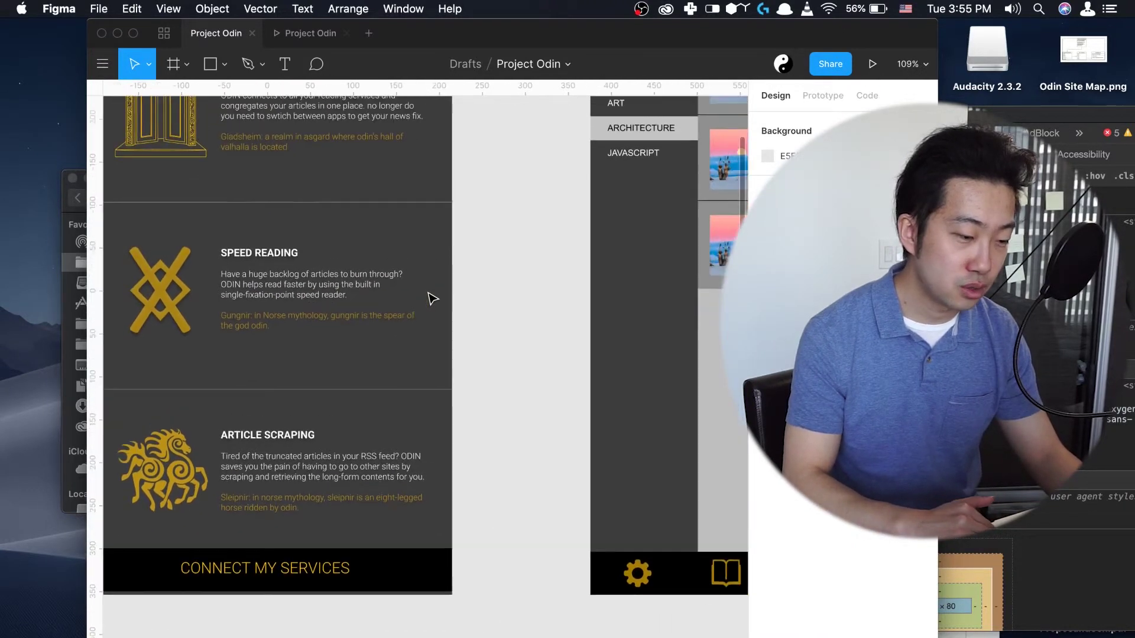
scroll(432, 294, down, 3)
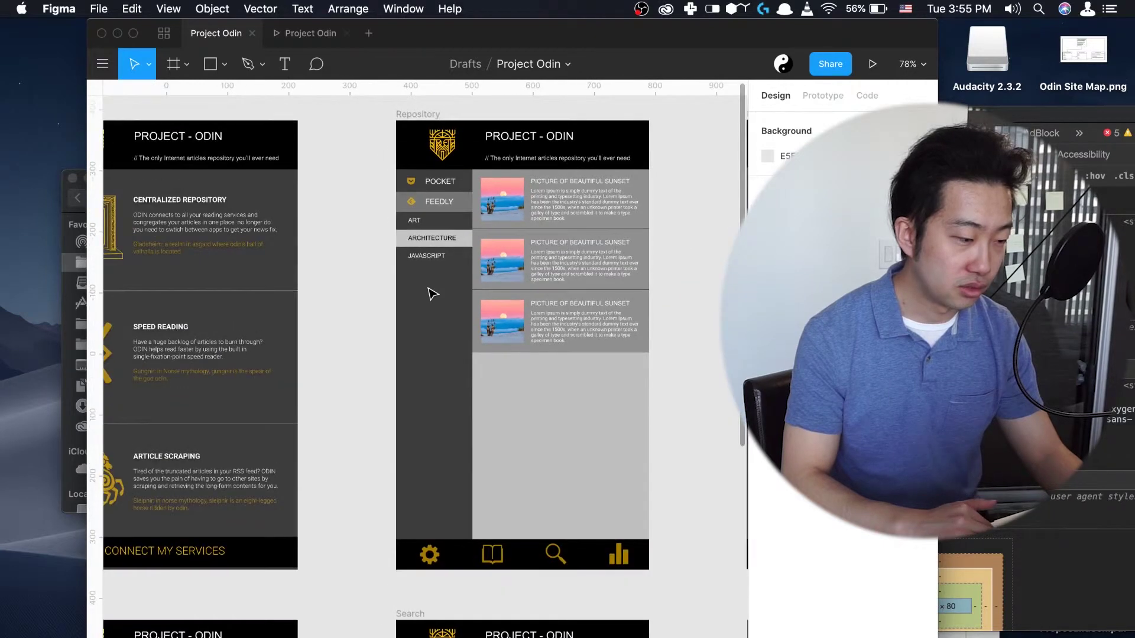
scroll(512, 208, up, 3)
scroll(512, 208, right, 2)
scroll(512, 208, up, 2)
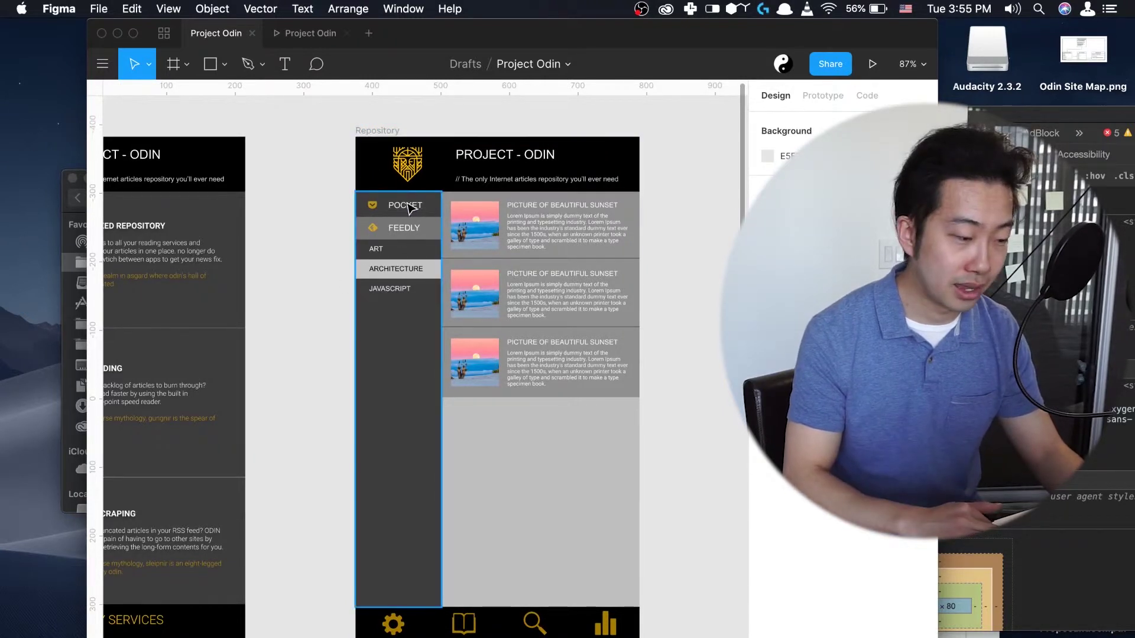
scroll(396, 245, right, 10)
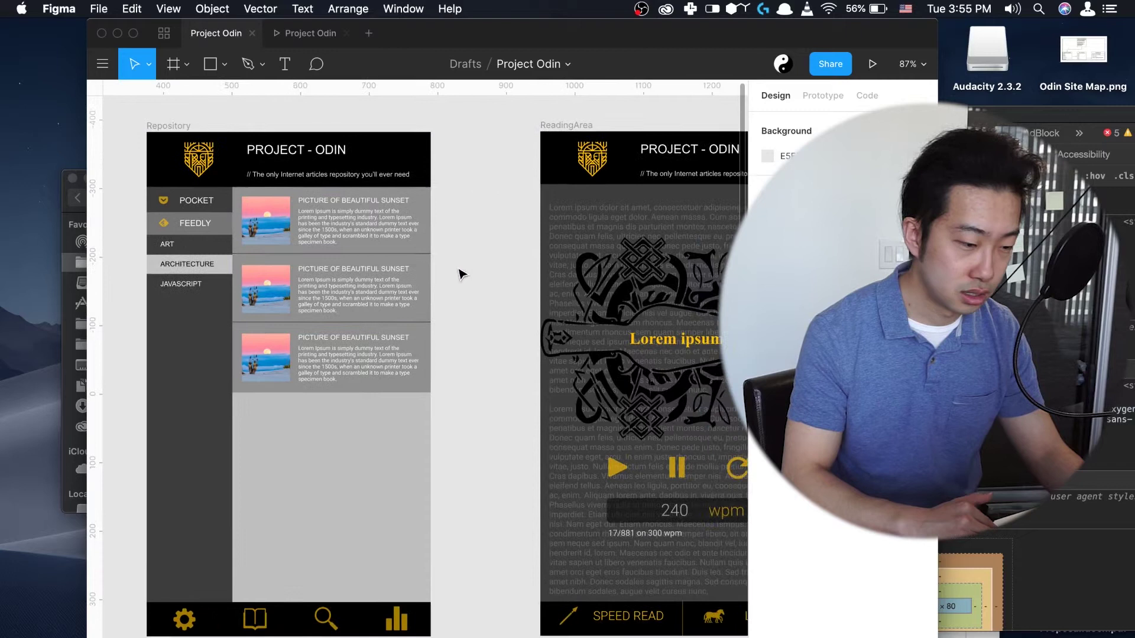
scroll(439, 279, right, 2)
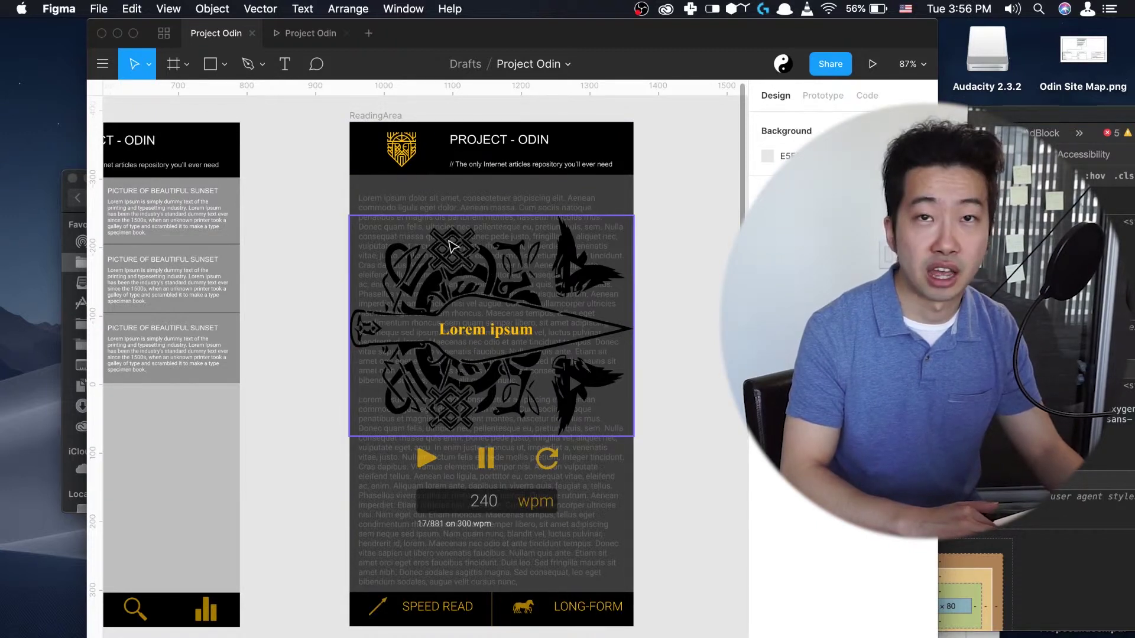
scroll(430, 330, down, 5)
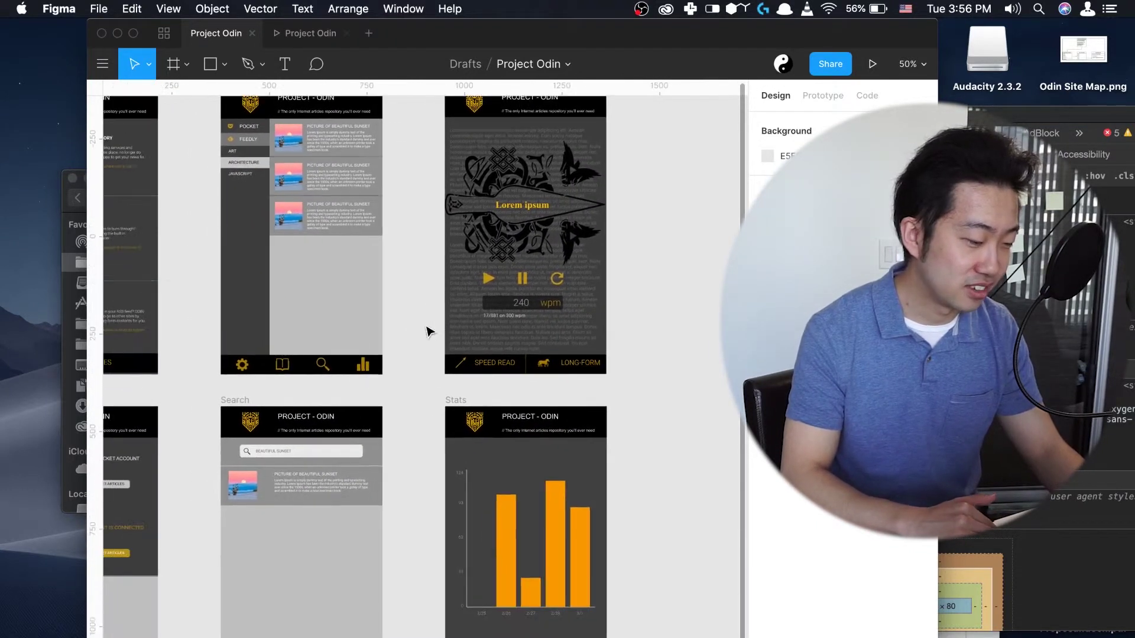
scroll(430, 330, left, 5)
scroll(430, 330, down, 3)
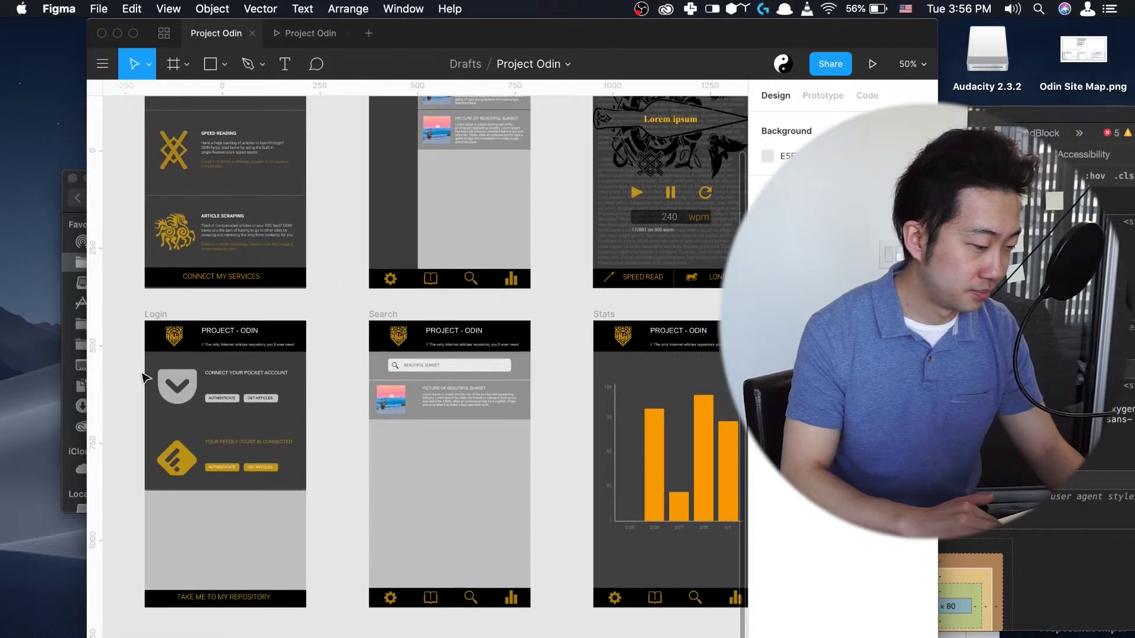
Pan up to the Login frame with its Pocket and Feedly options, then zoom out to about 56%.
scroll(142, 377, up, 5)
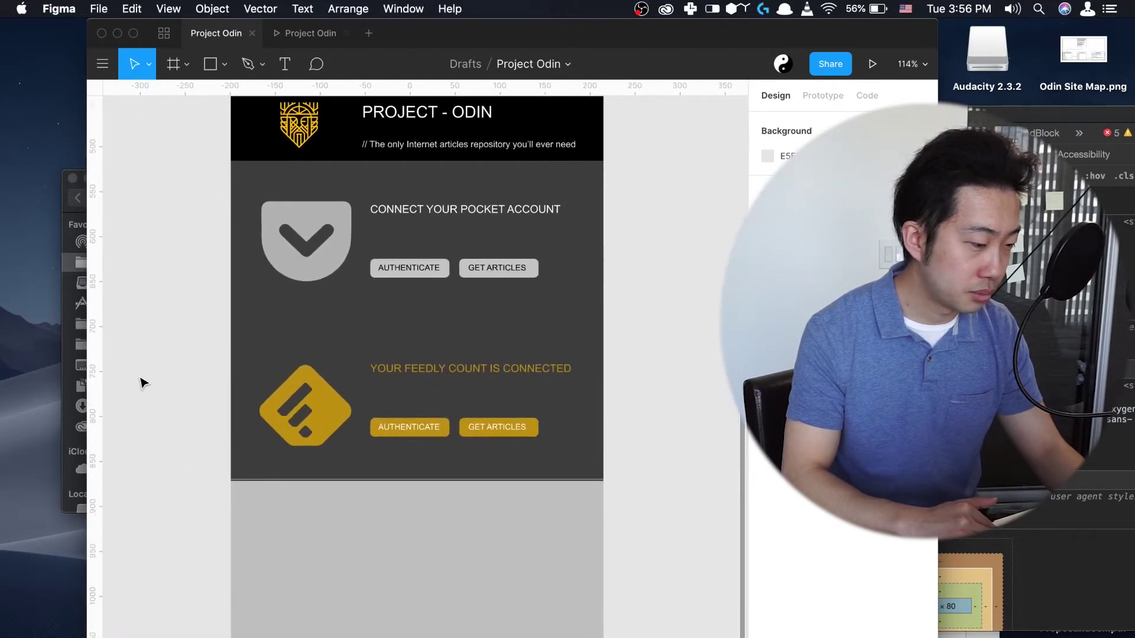
scroll(145, 384, down, 3)
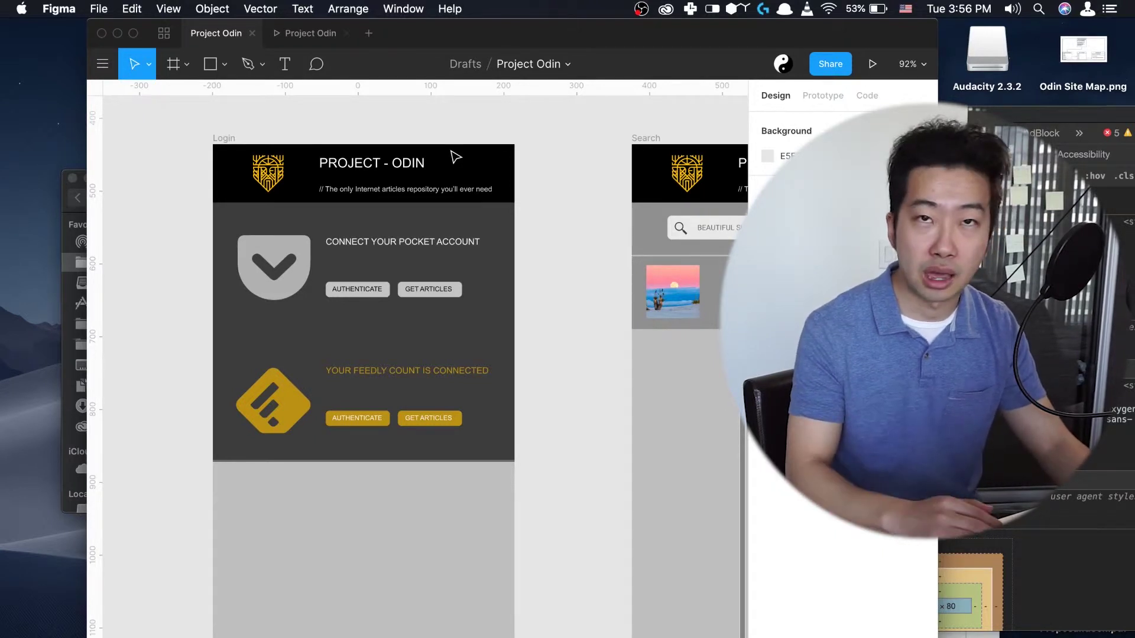
scroll(529, 197, down, 8)
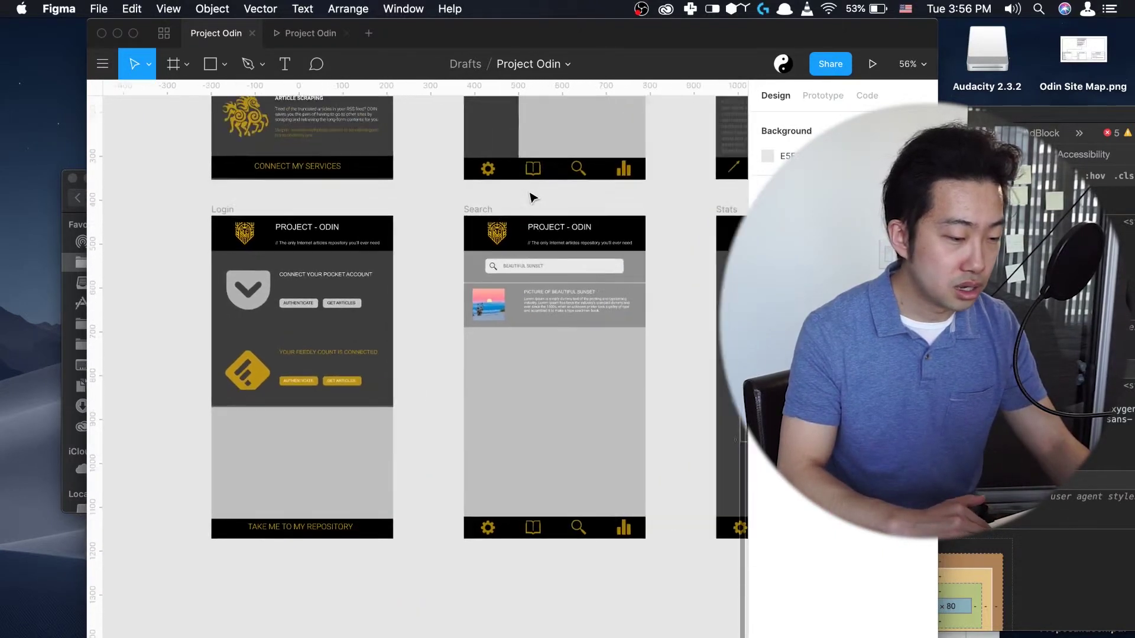
scroll(531, 197, up, 3)
scroll(530, 197, right, 2)
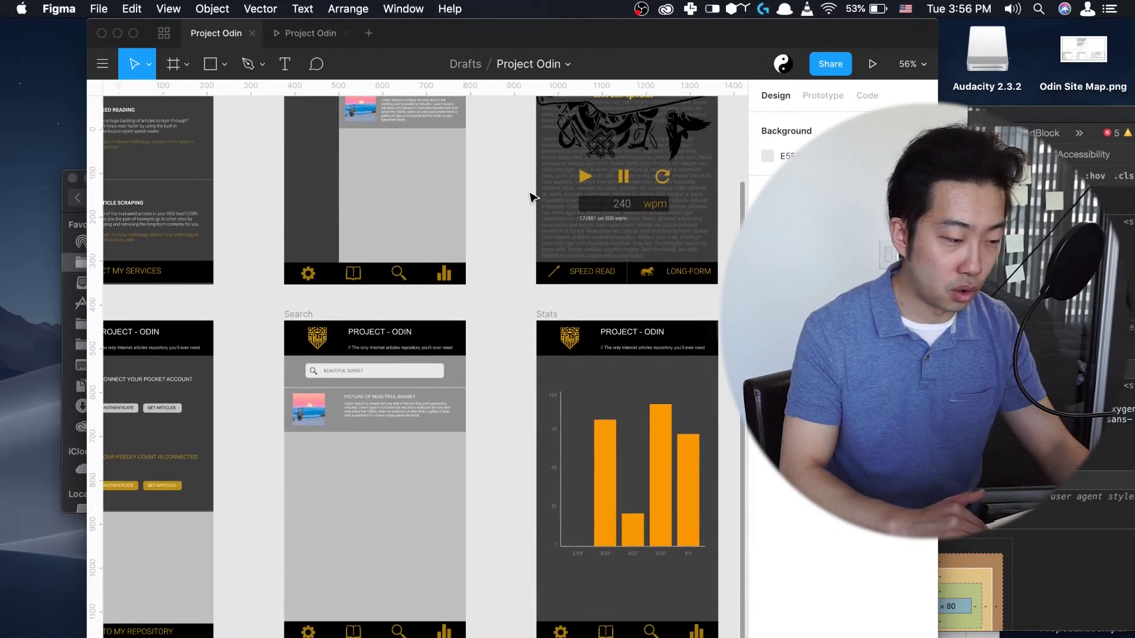
scroll(531, 195, down, 3)
scroll(531, 196, right, 1)
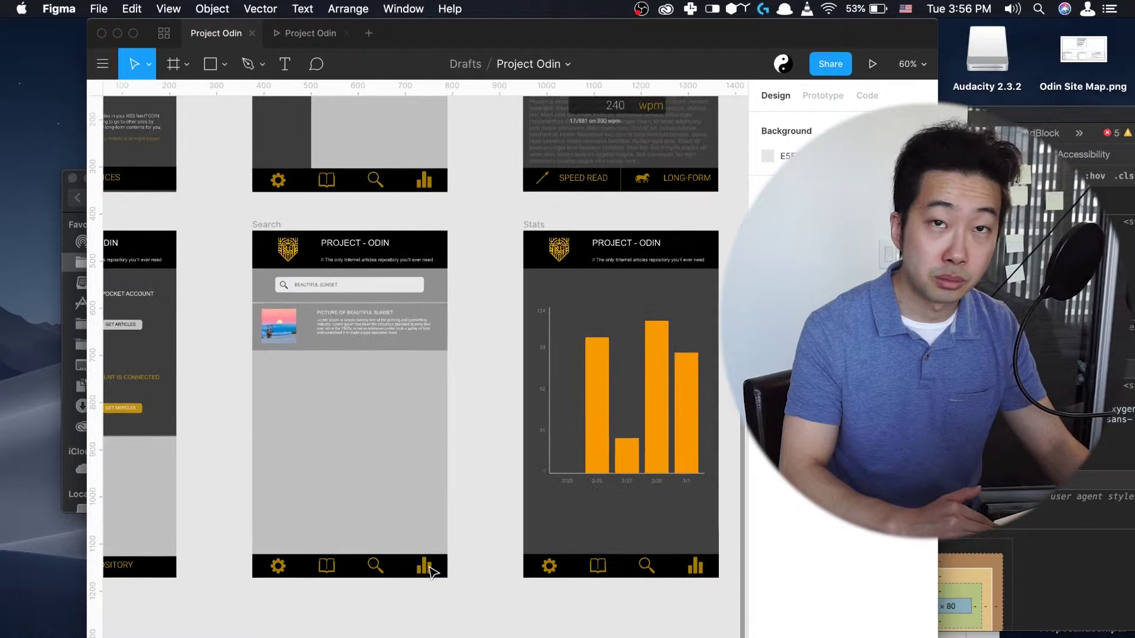
scroll(430, 571, up, 3)
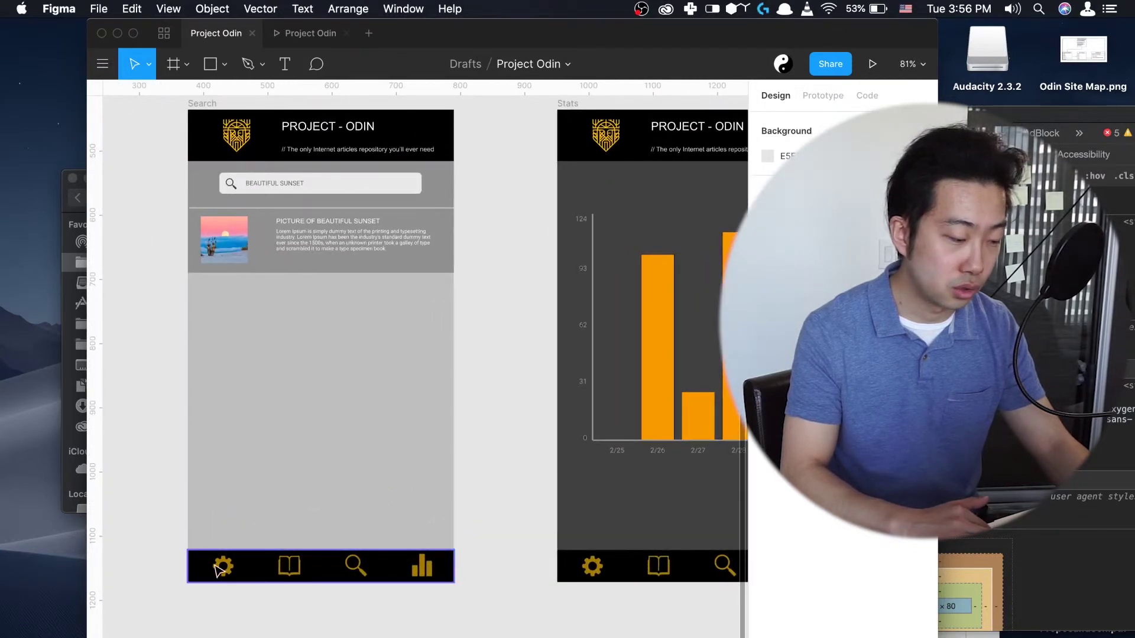
scroll(359, 494, up, 2)
scroll(359, 494, right, 2)
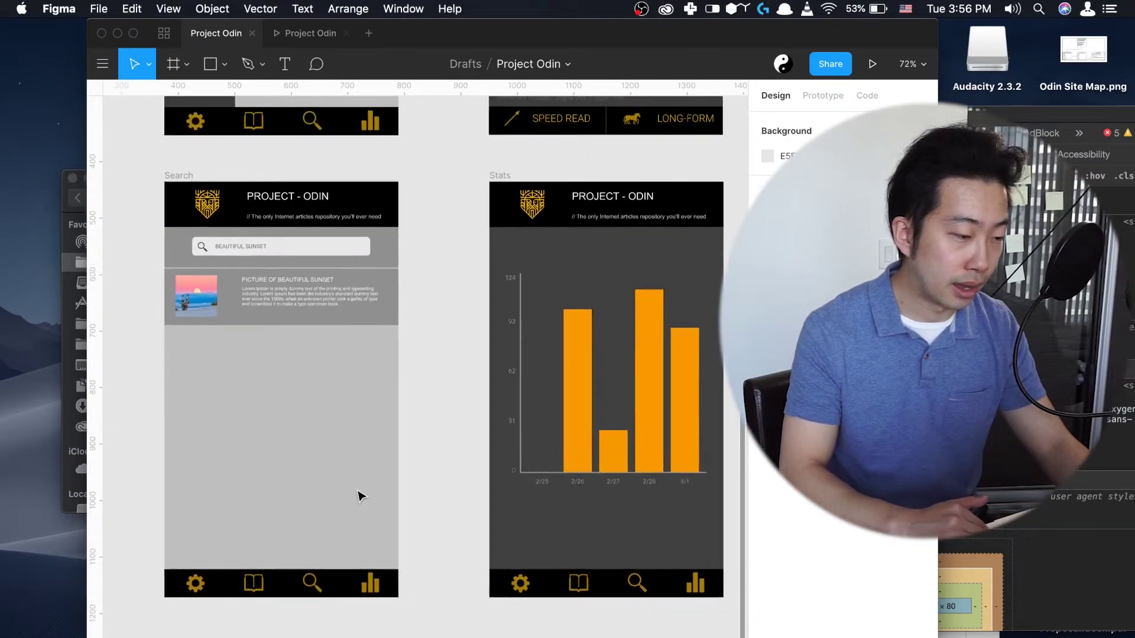
scroll(359, 494, down, 2)
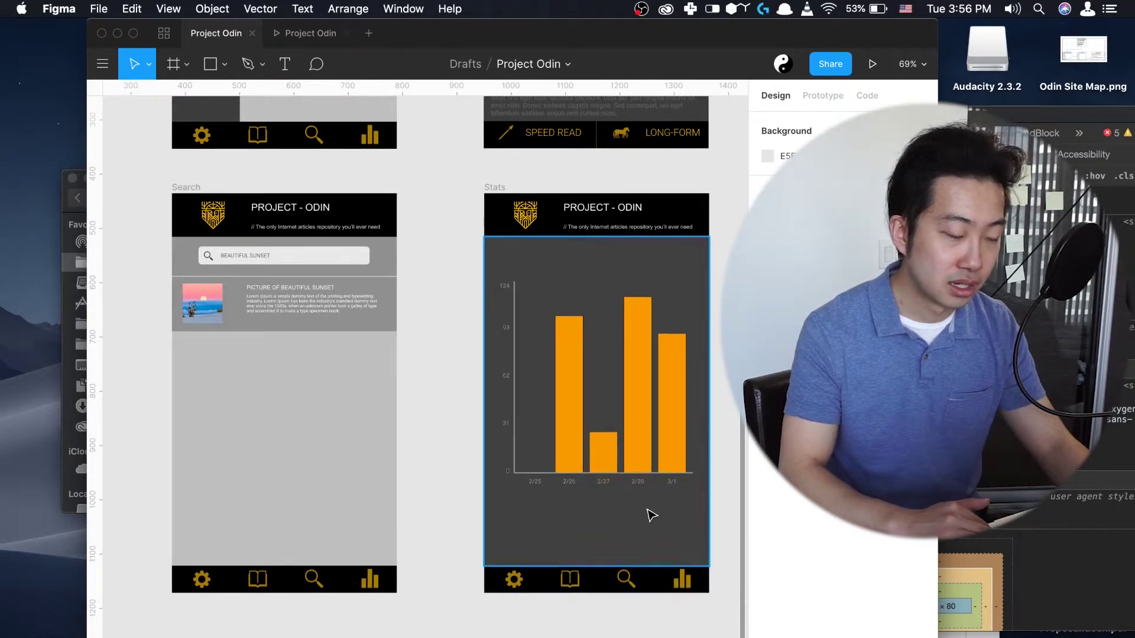
scroll(565, 489, up, 3)
scroll(560, 488, down, 2)
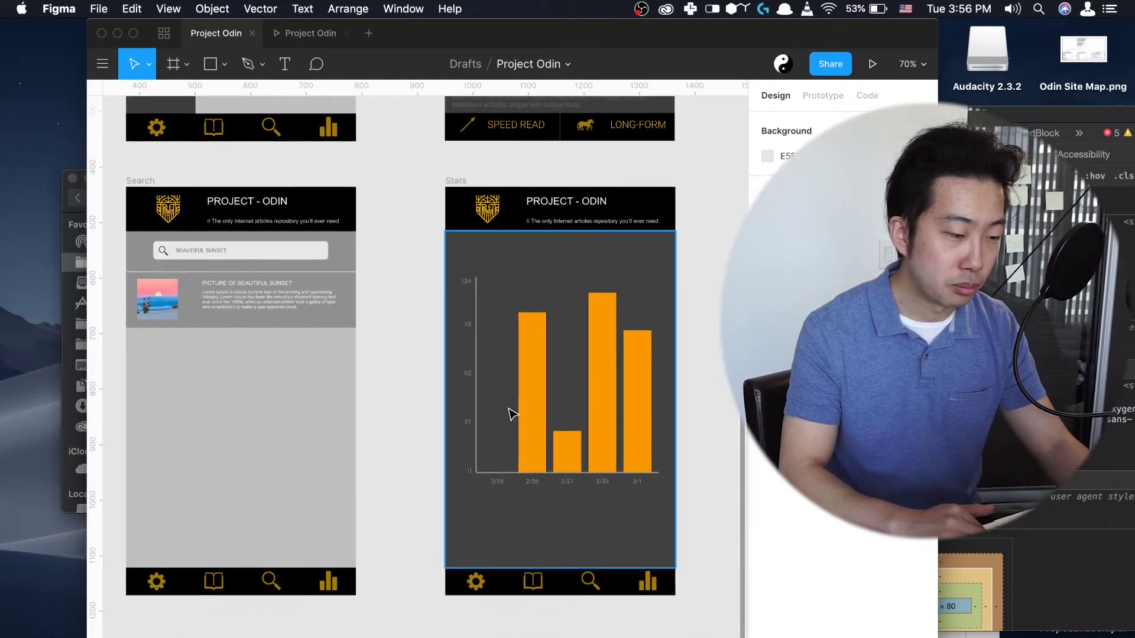
scroll(519, 411, down, 2)
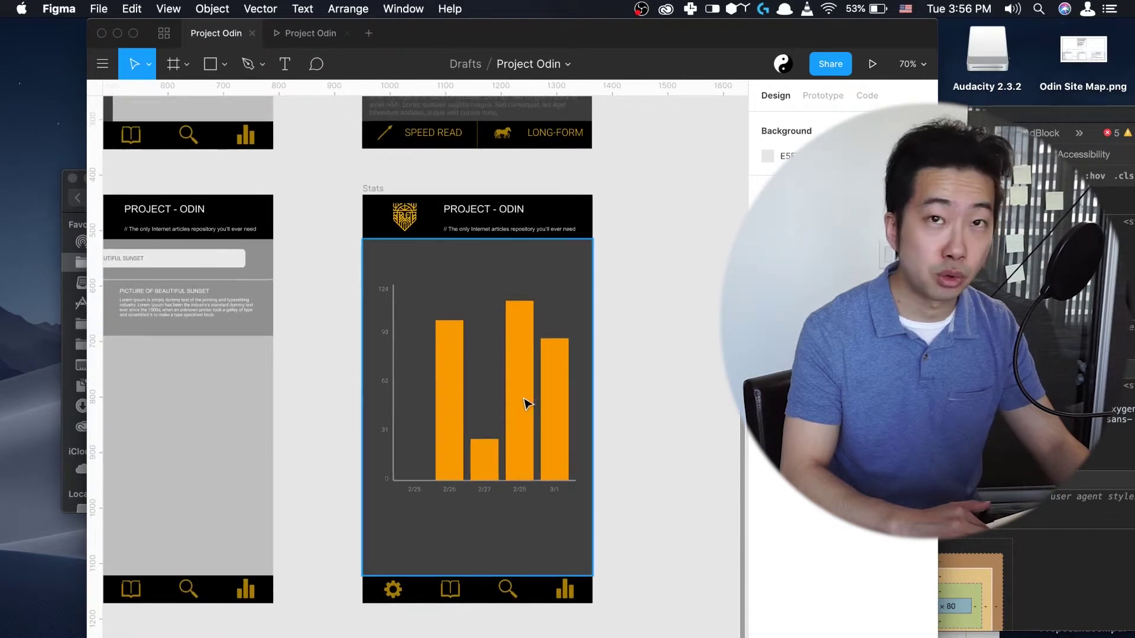
scroll(571, 385, up, 3)
scroll(568, 387, down, 2)
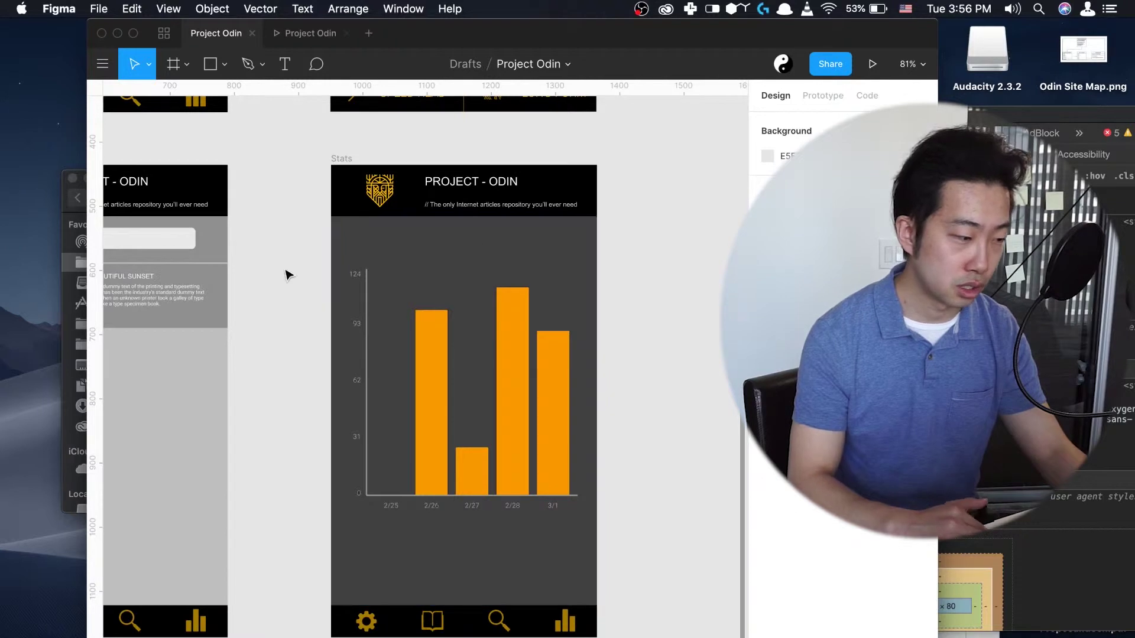
scroll(287, 271, left, 5)
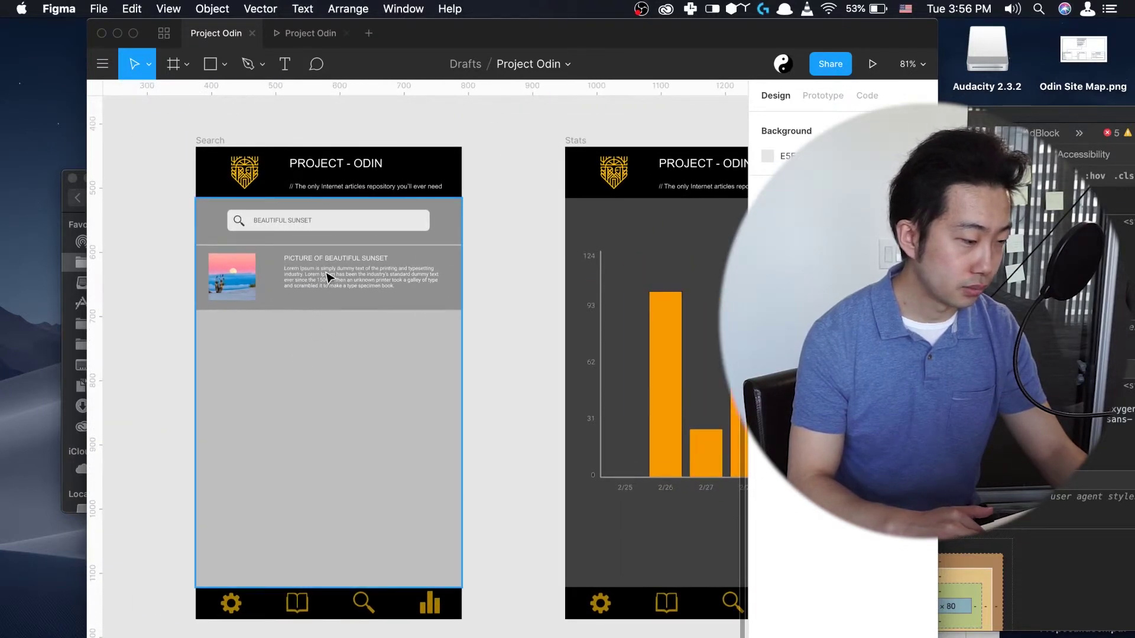
scroll(335, 255, up, 3)
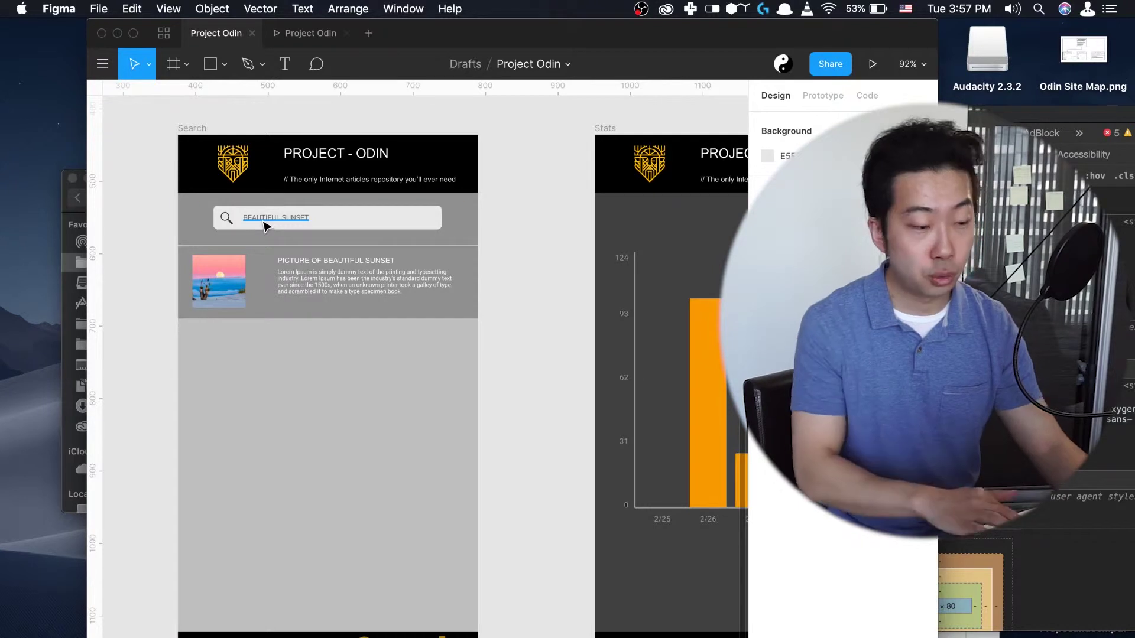
ctrl+scroll(537, 217, down, 5)
ctrl+scroll(523, 231, up, 2)
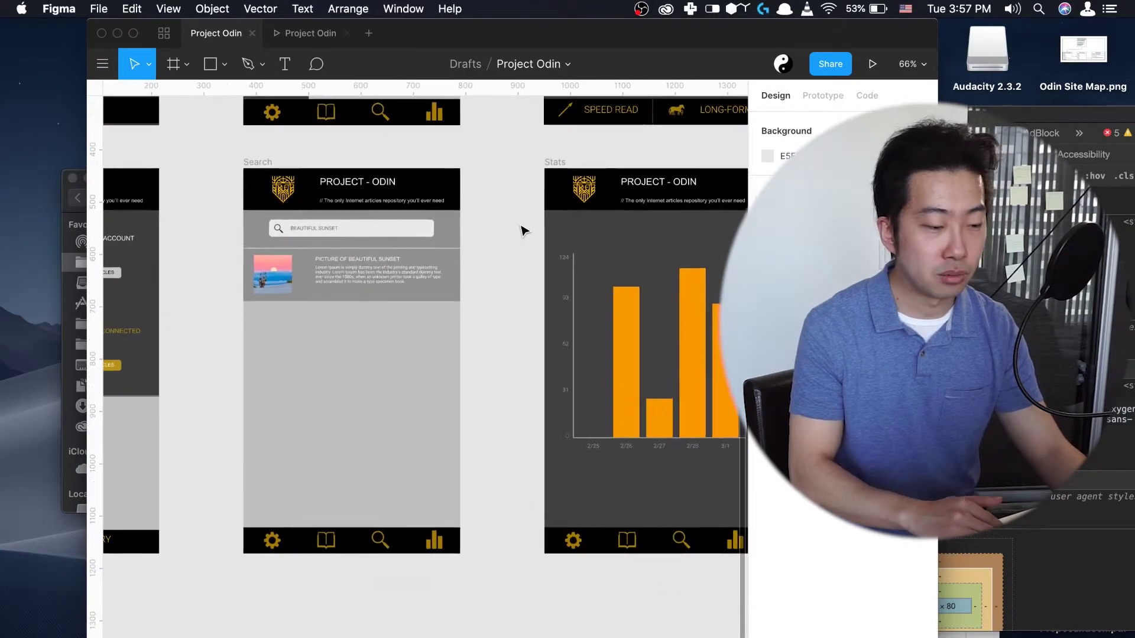
ctrl+scroll(579, 236, up, 2)
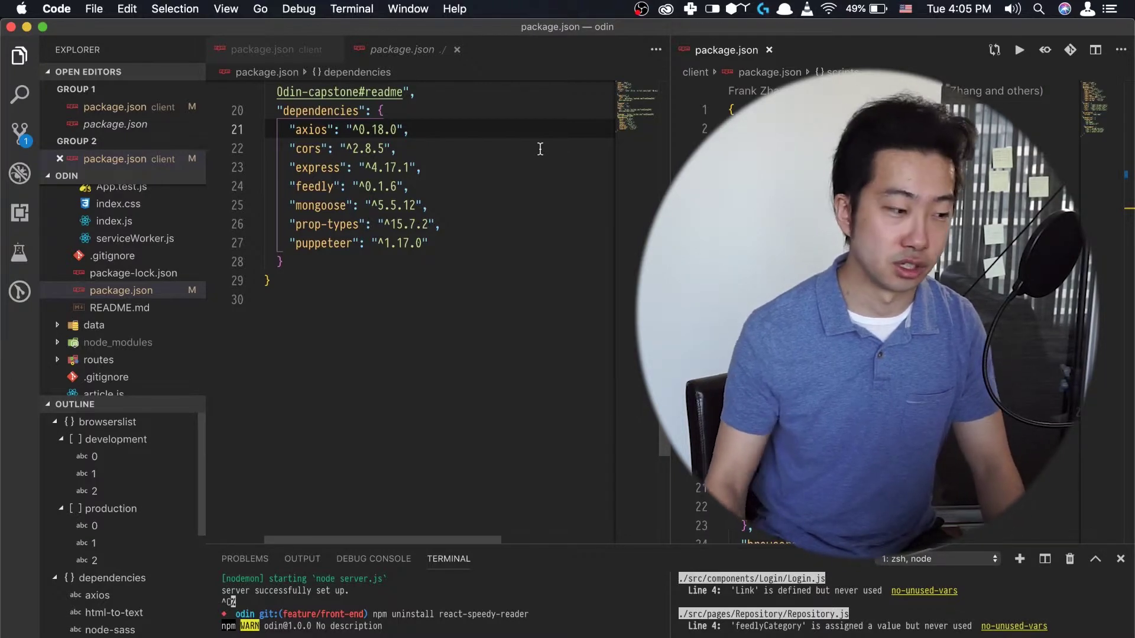
Go into the server package.json and inspect the axios and cors dependencies.
mouse_move(305, 137)
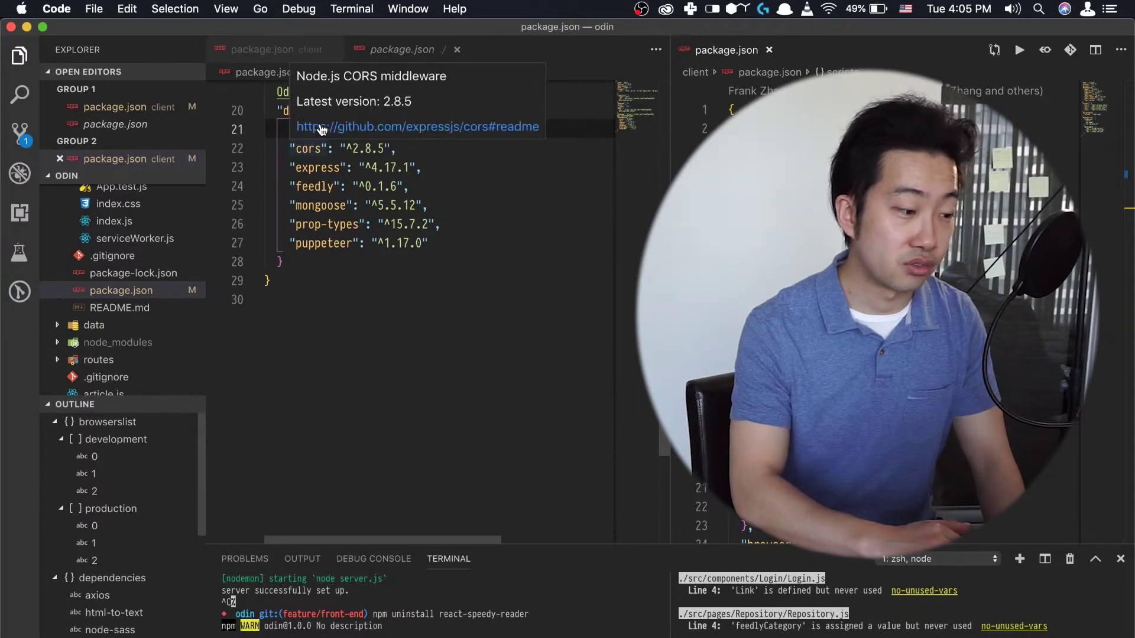
scroll(326, 198, up, 1)
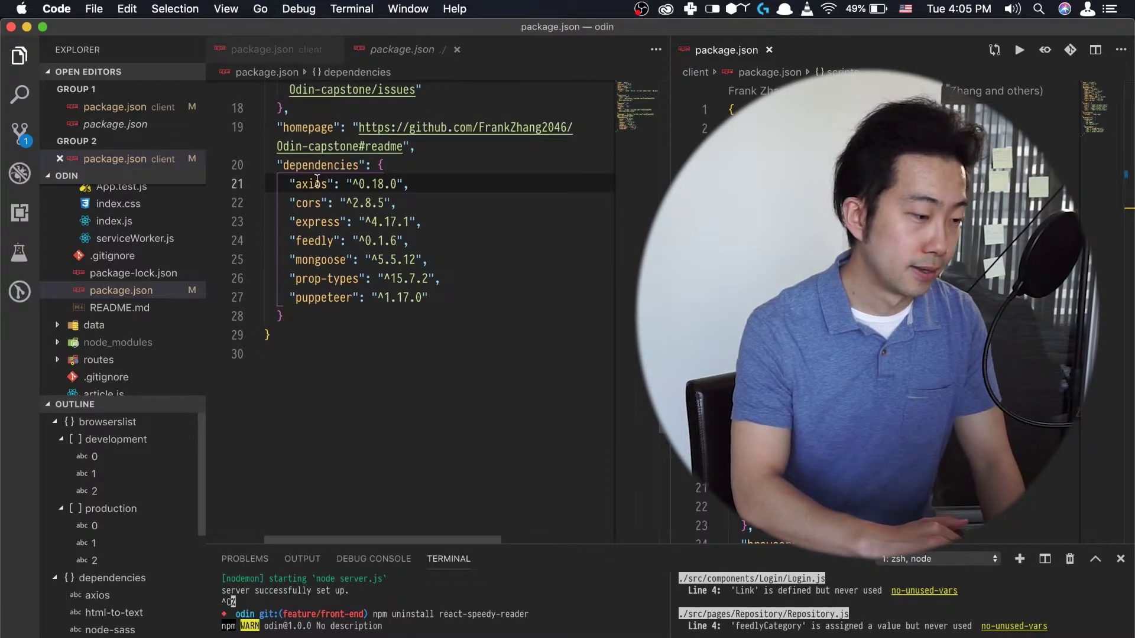
mouse_move(297, 181)
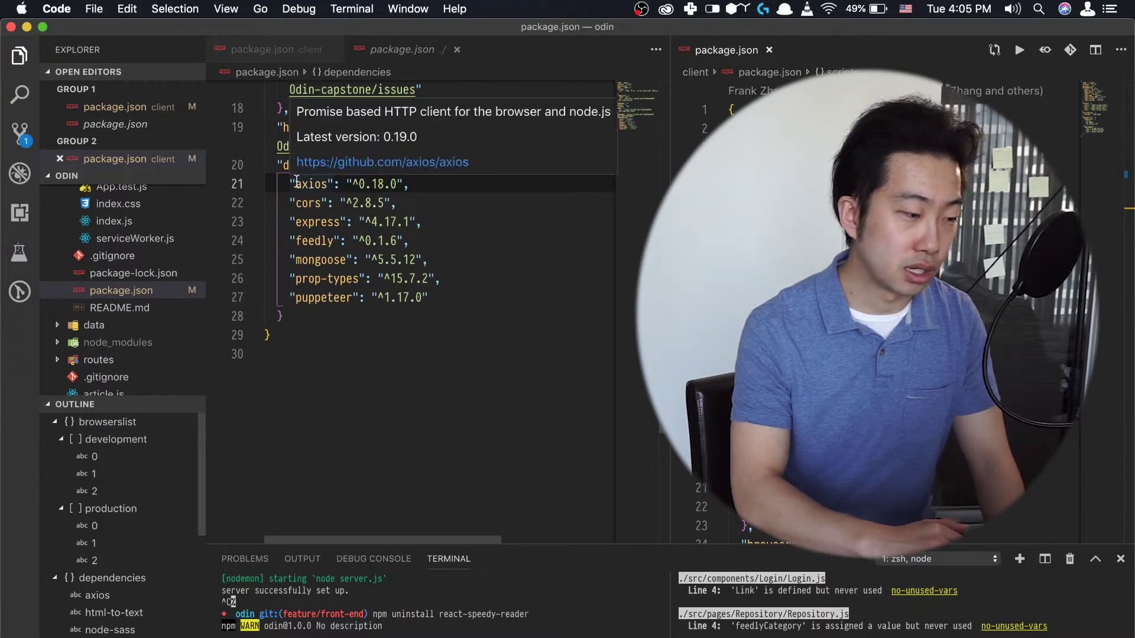
click(293, 184)
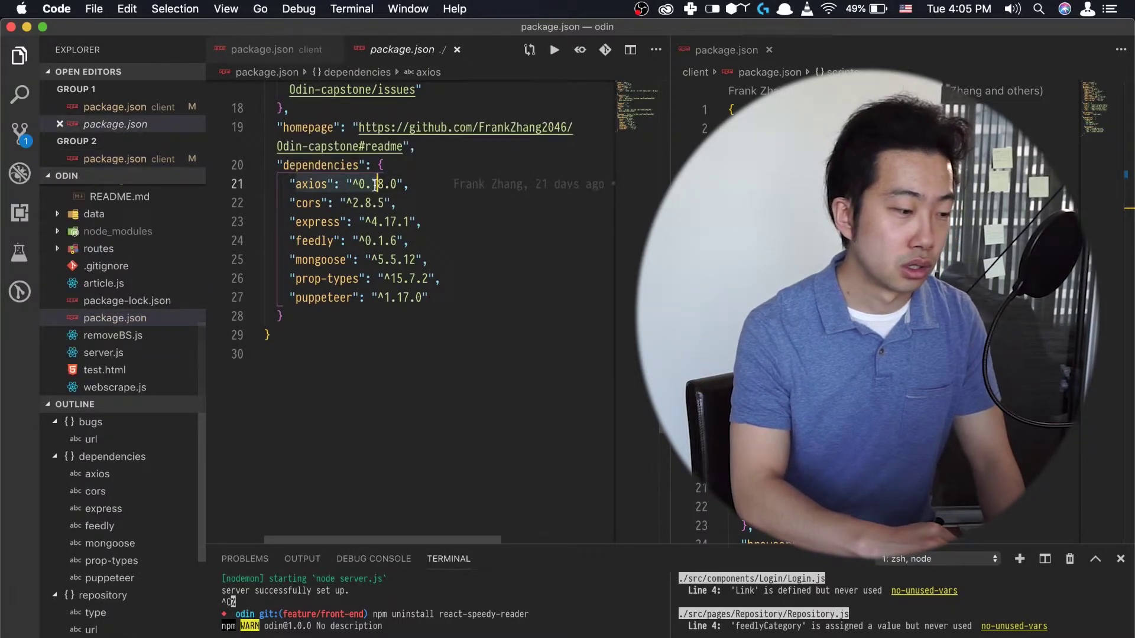
mouse_move(422, 191)
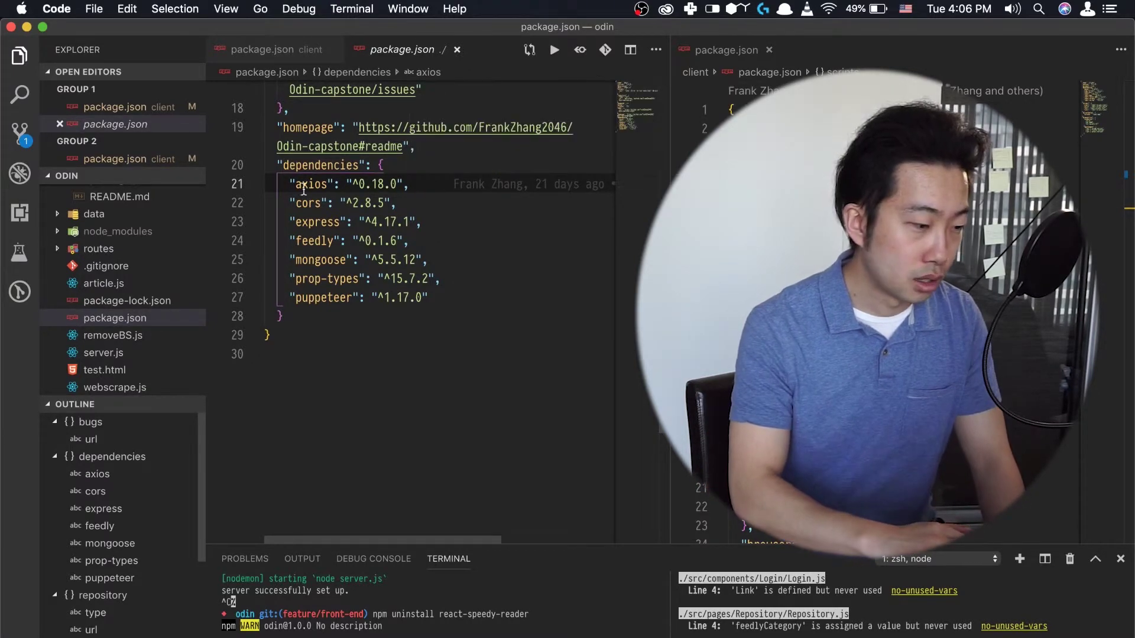
drag(289, 203, 399, 203)
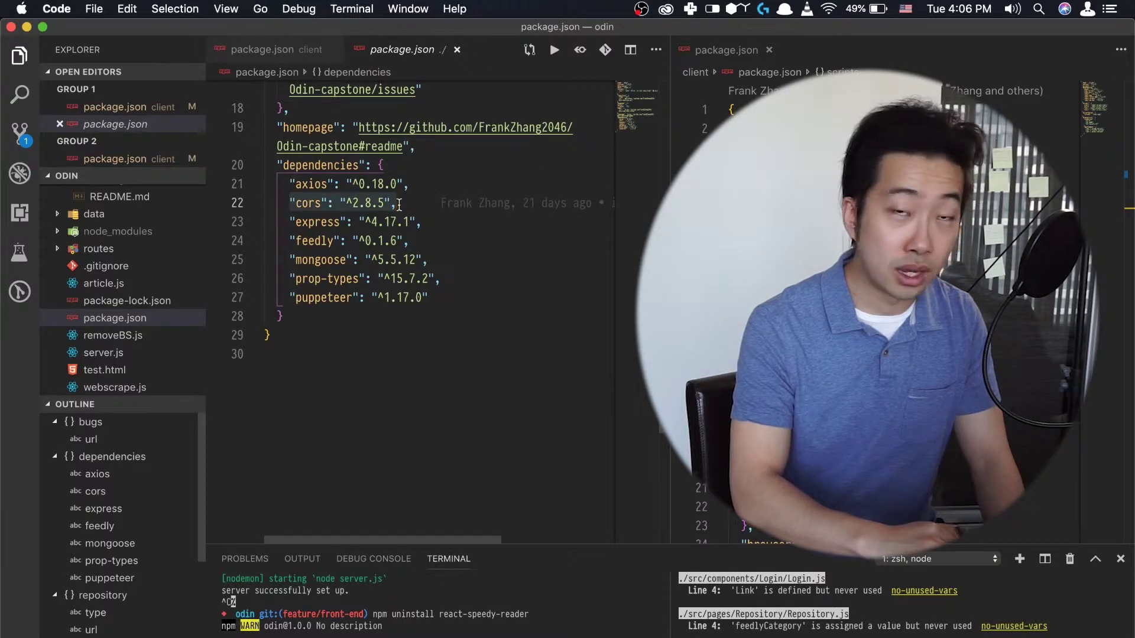
click(399, 204)
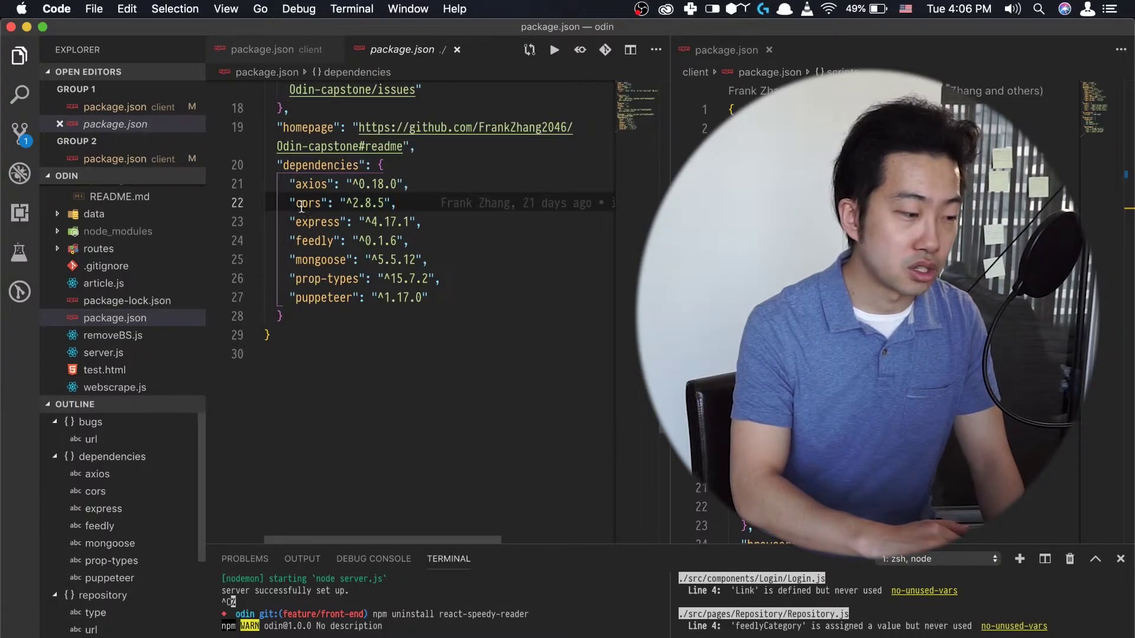
Inspect the feedly, prop-types and puppeteer dependencies, showing the puppeteer package details.
mouse_move(292, 205)
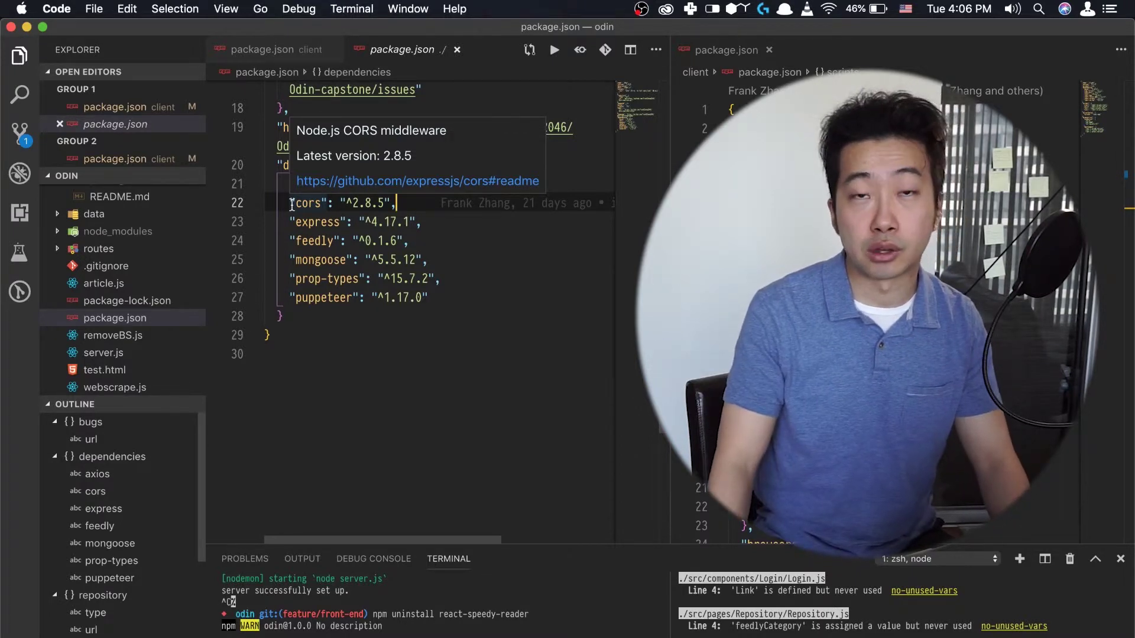
click(414, 241)
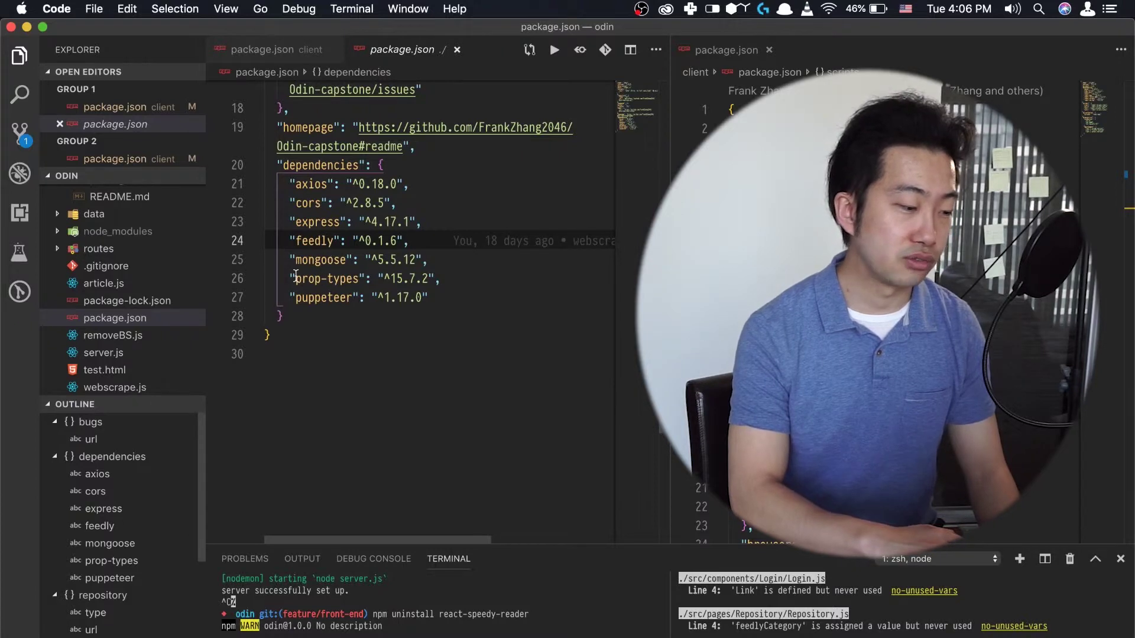
click(428, 279)
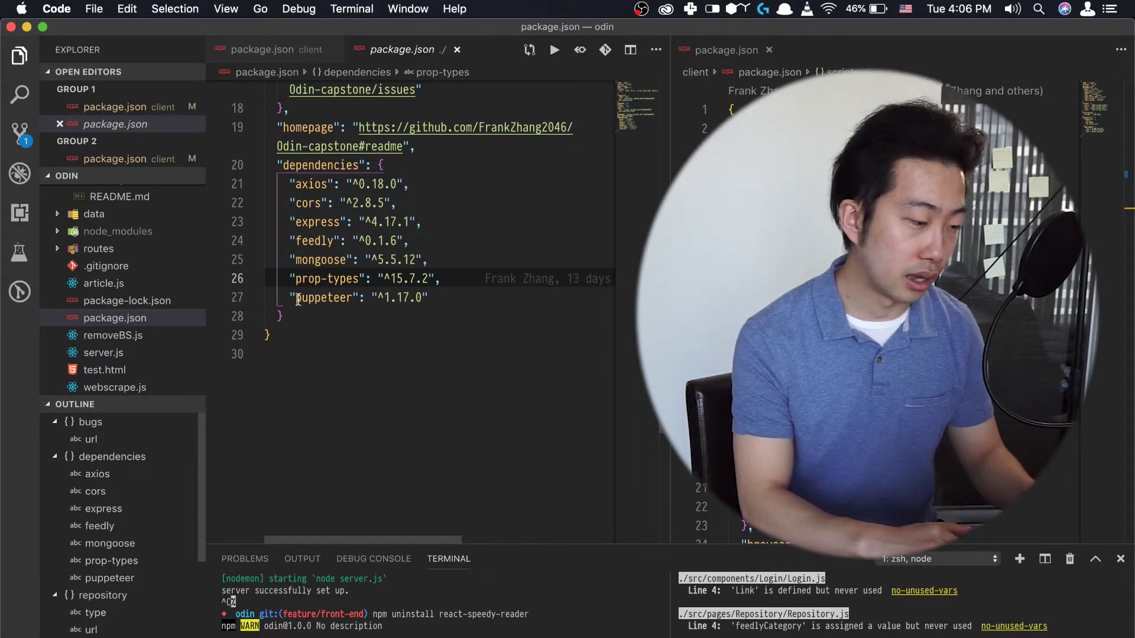
click(359, 295)
click(353, 295)
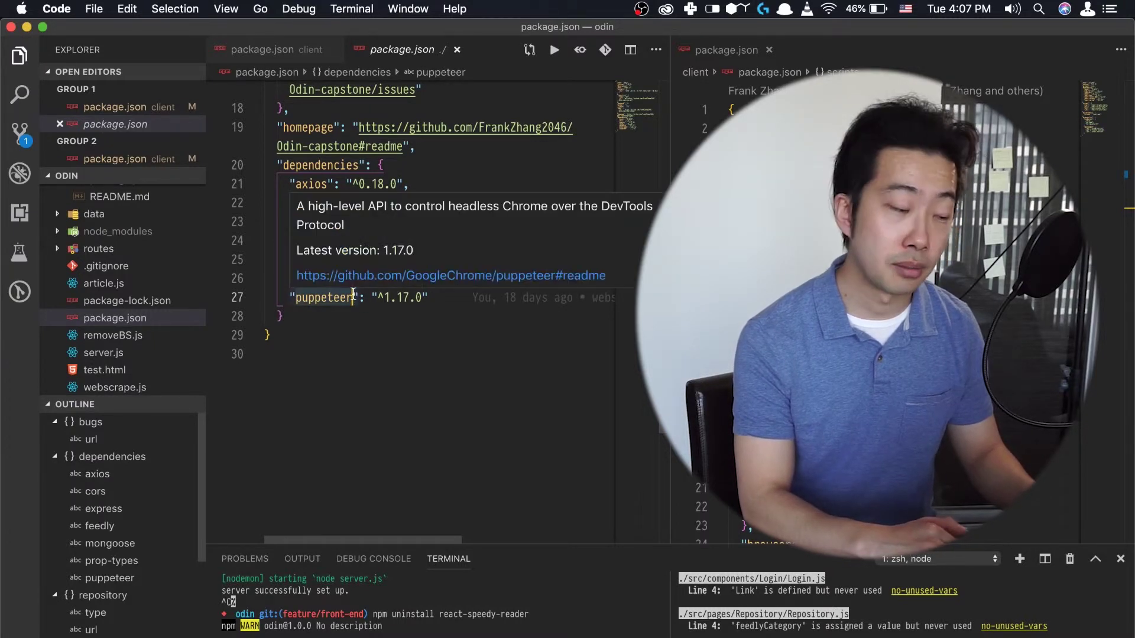
click(334, 296)
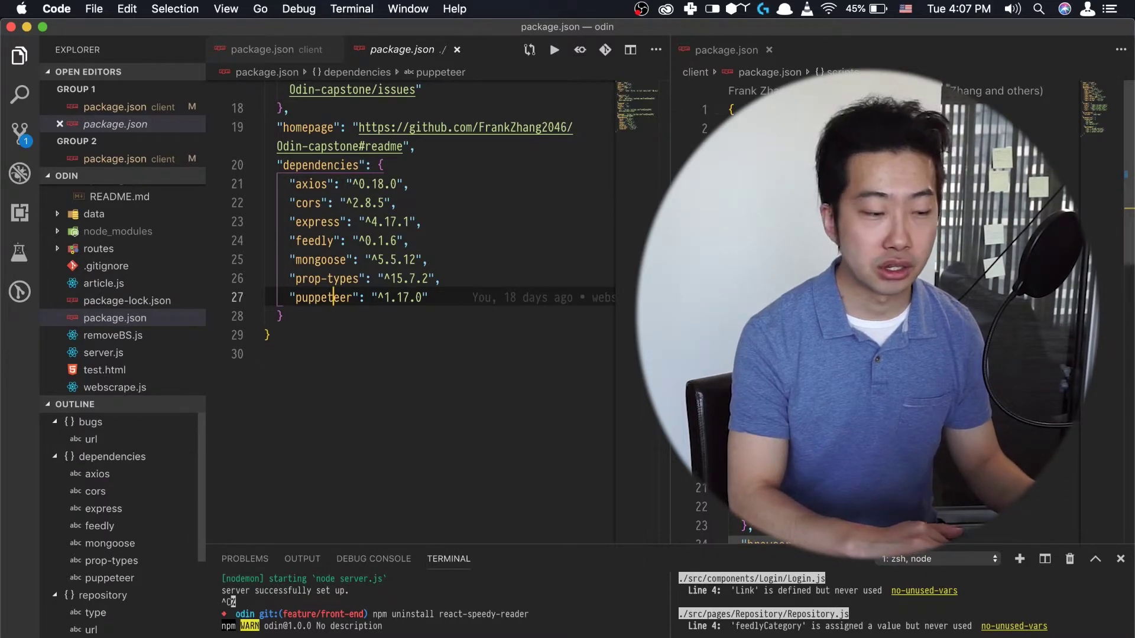
Move into the client package.json and inspect axios, html-to-text and node-sass.
scroll(832, 235, down, 1)
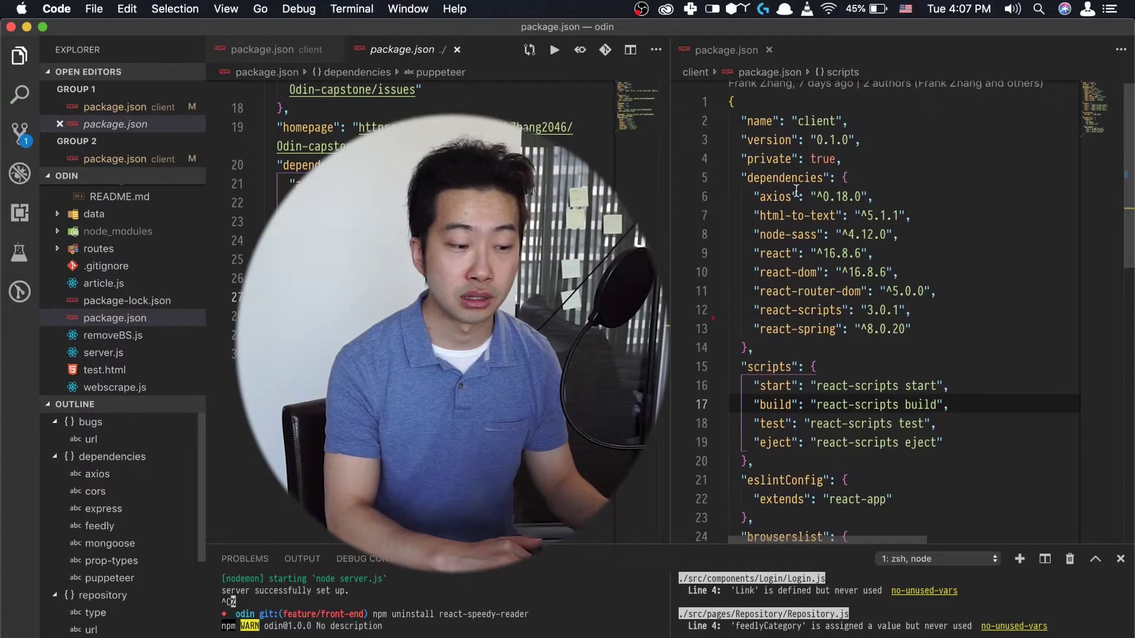
mouse_move(758, 195)
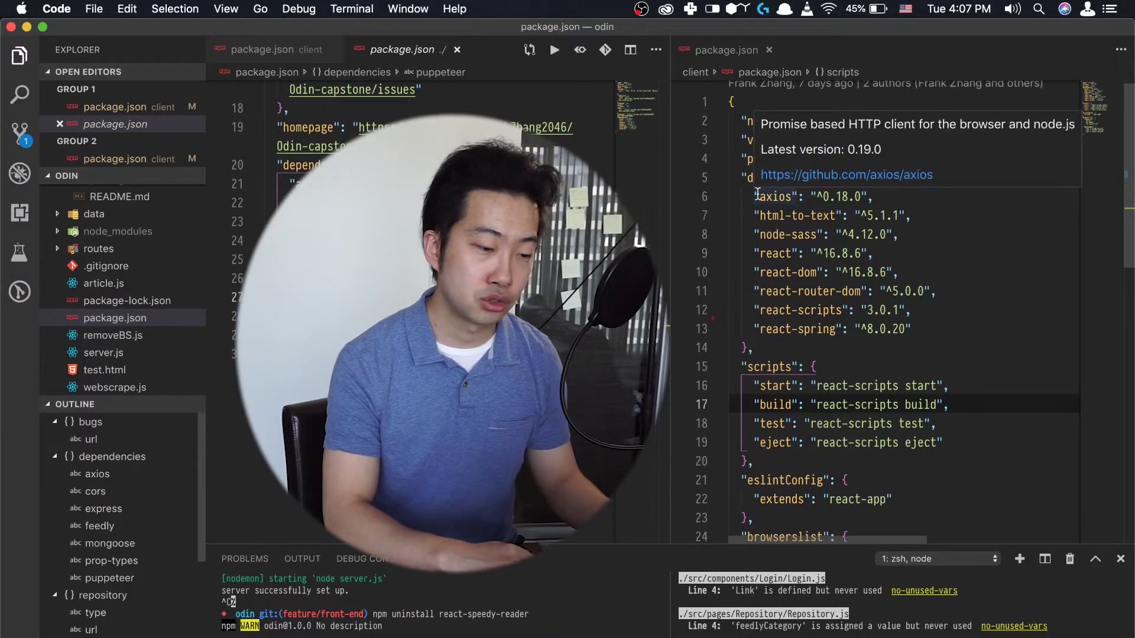
click(870, 191)
click(862, 194)
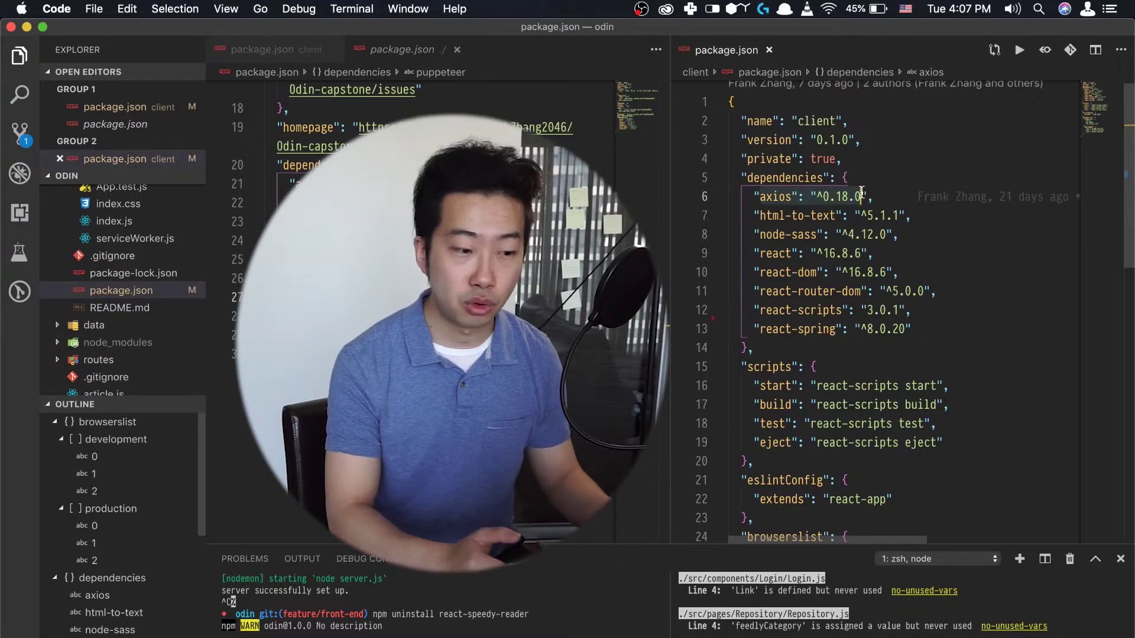
mouse_move(765, 208)
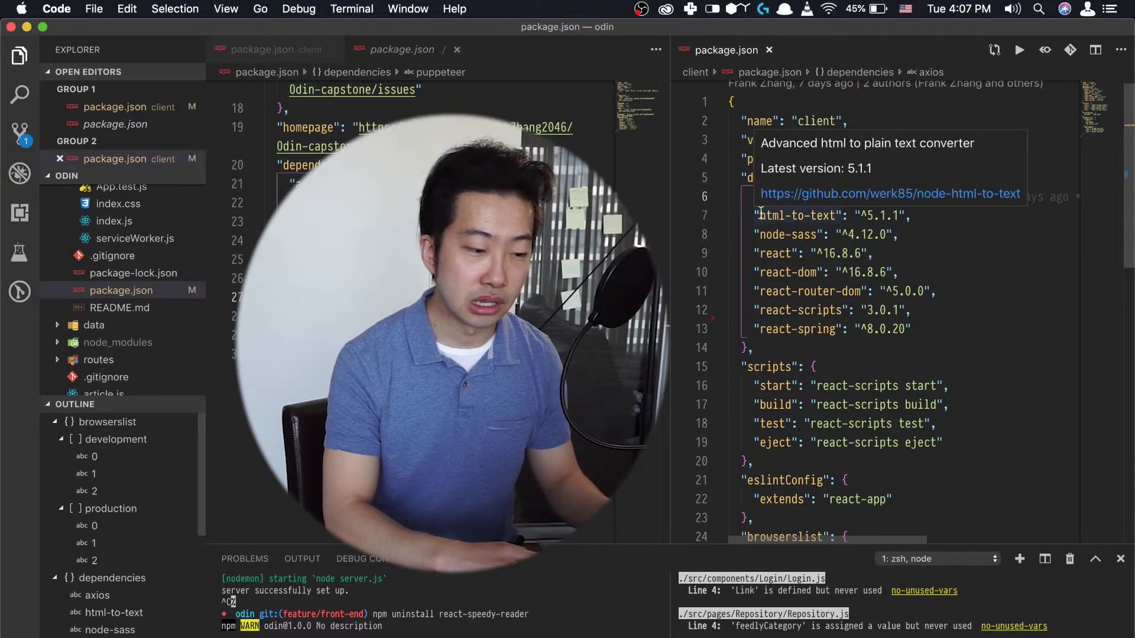
click(837, 214)
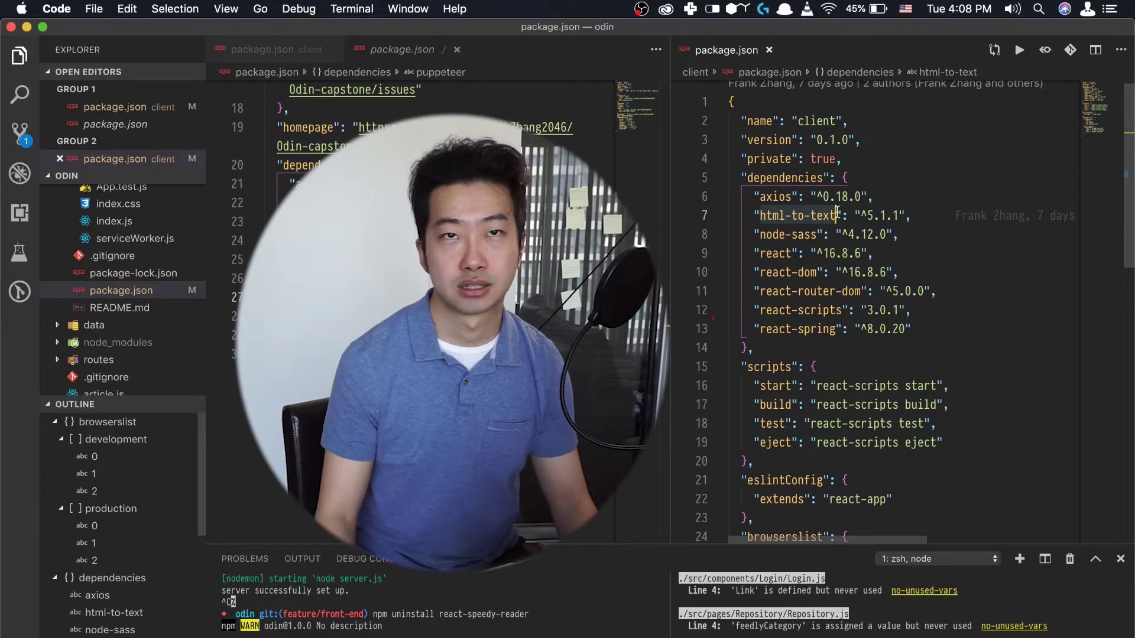
click(767, 235)
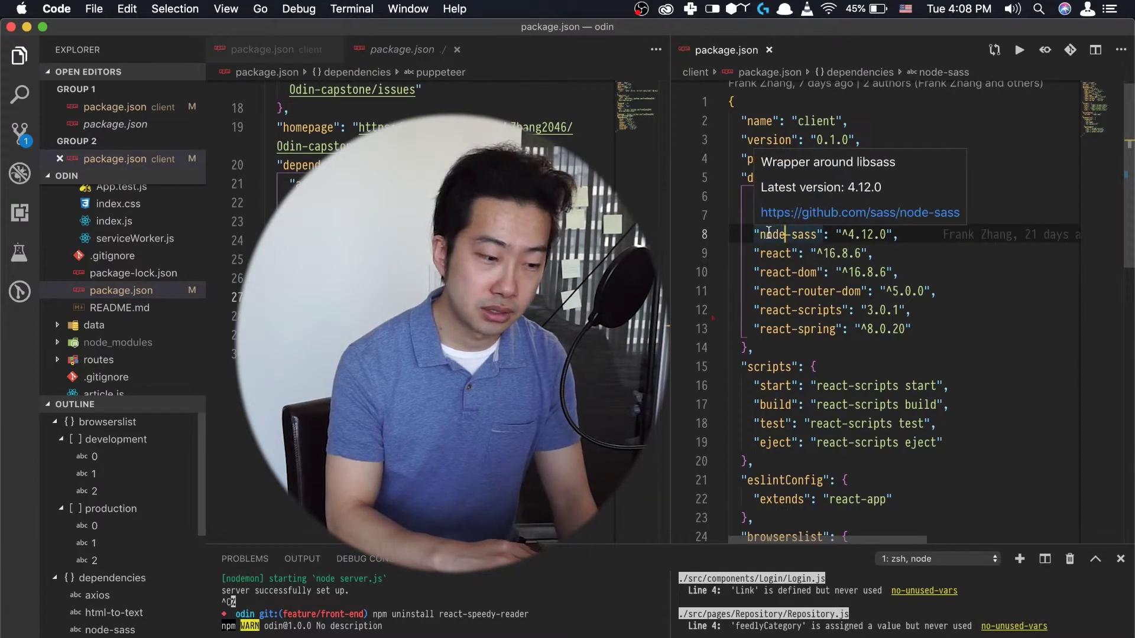
Select the react and react-dom entries down through react-spring.
mouse_move(756, 251)
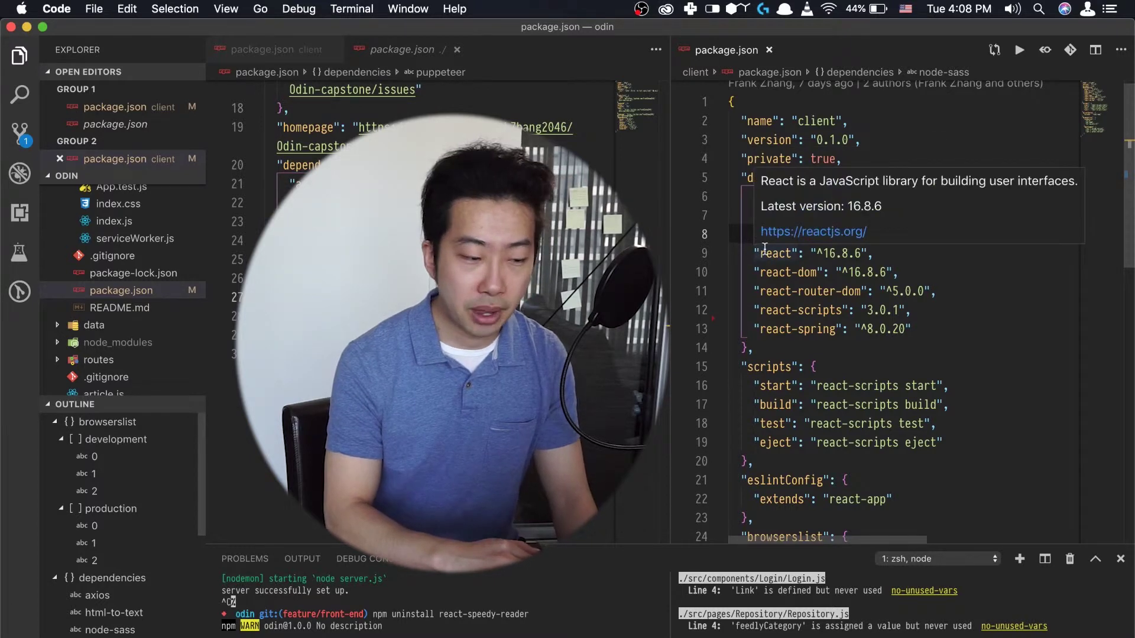
drag(761, 252, 886, 292)
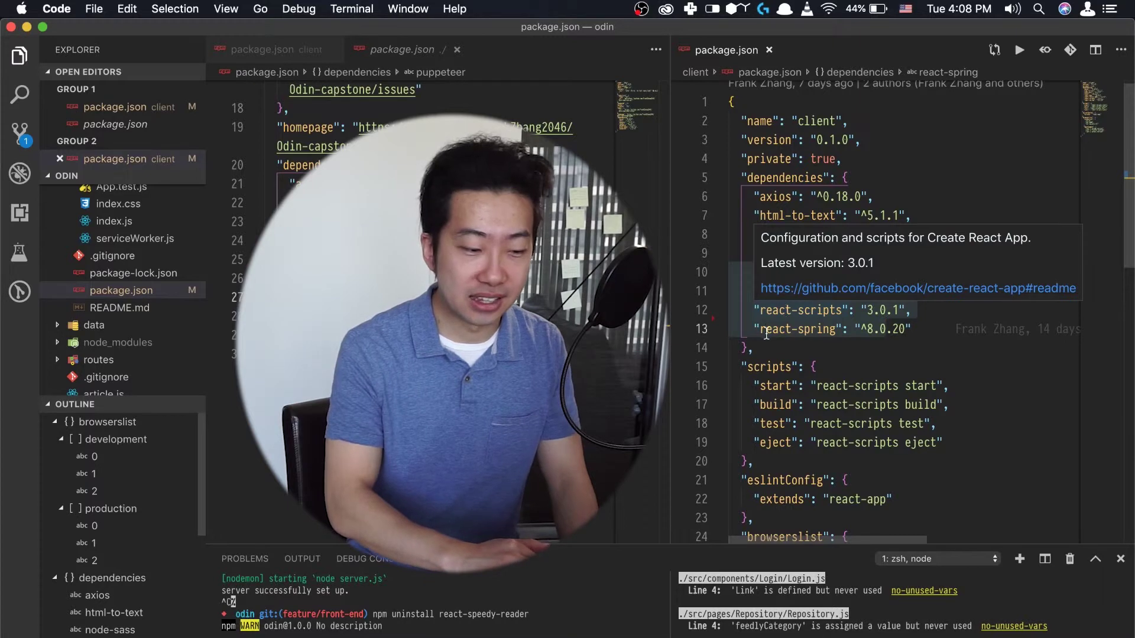
key(shift+Down)
key(shift+Down)
mouse_move(765, 328)
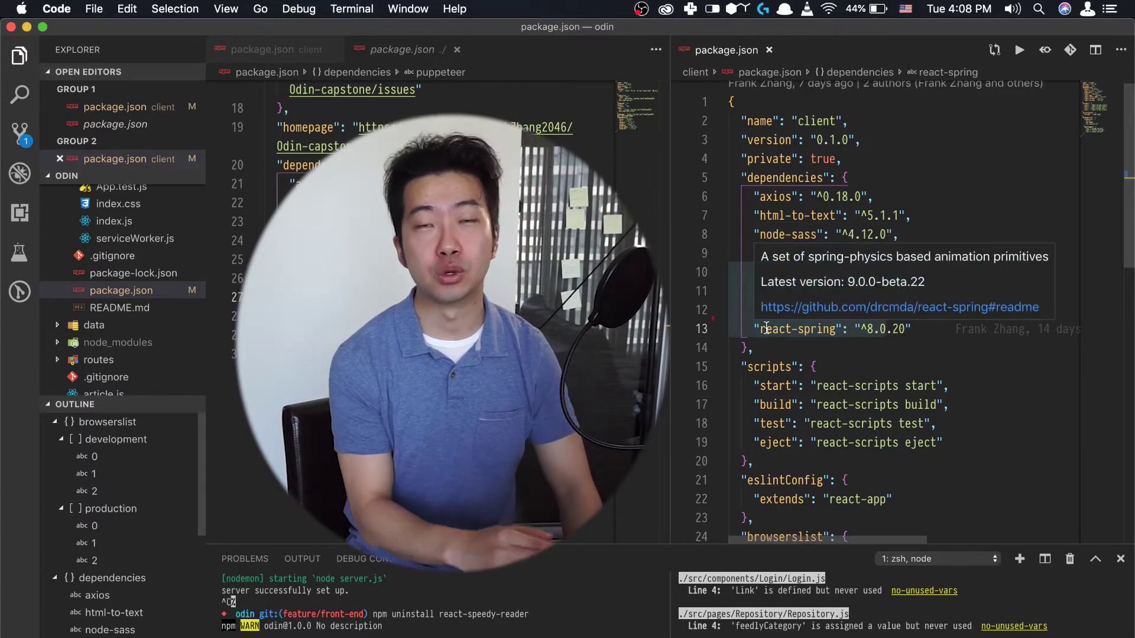